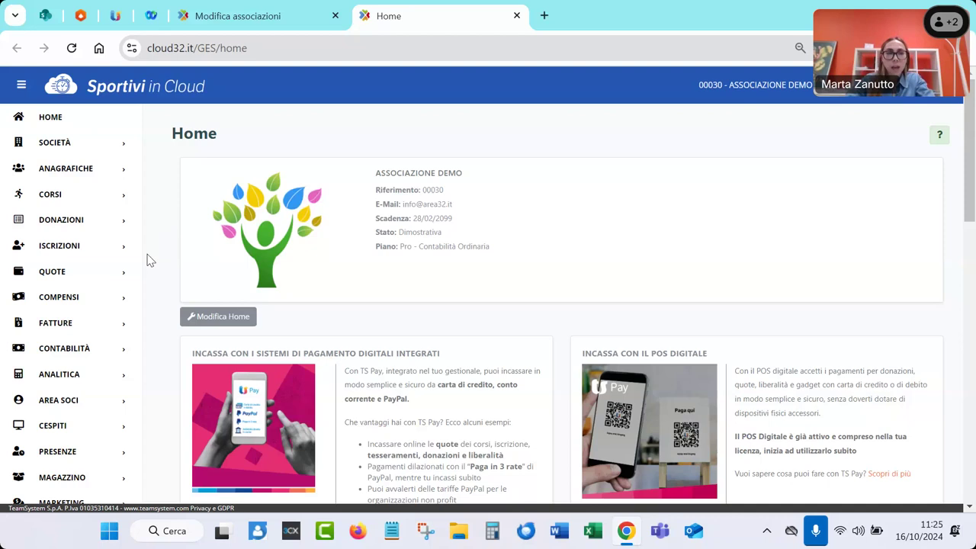
View the list of program users under user management, then return to the Home page
scroll(84, 283, down, 2)
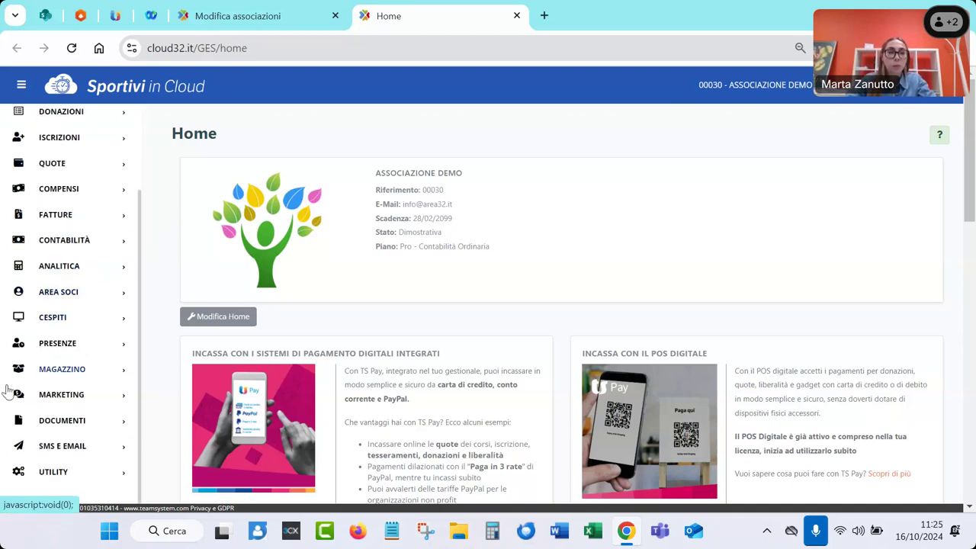
click(9, 466)
scroll(9, 447, down, 4)
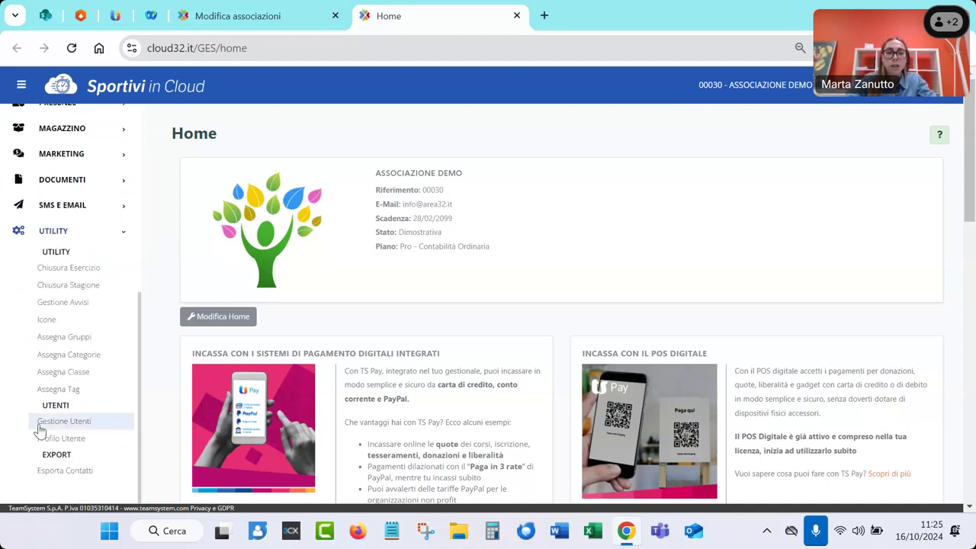
click(38, 425)
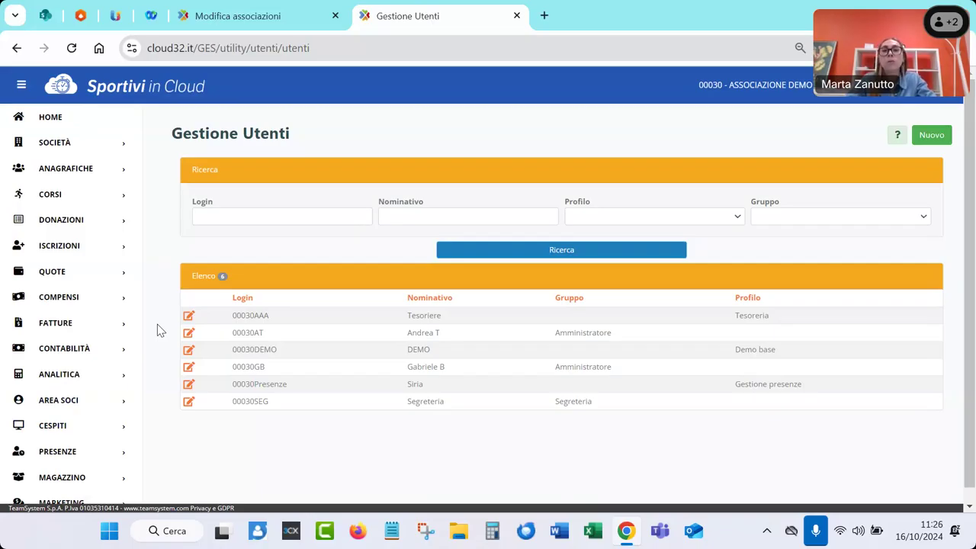
click(50, 118)
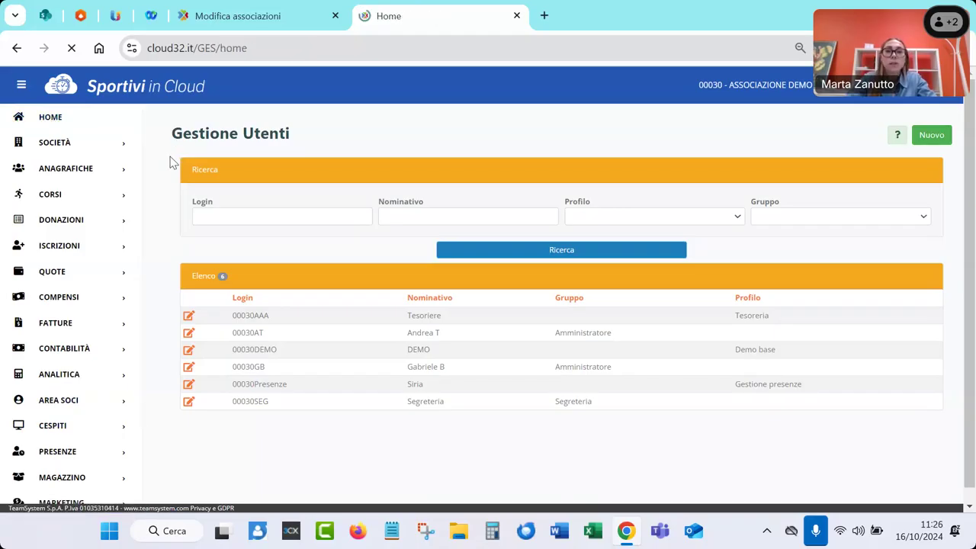
Review the Home page summary and expand the ANAGRAFICHE registry area in the sidebar
scroll(174, 210, up, 5)
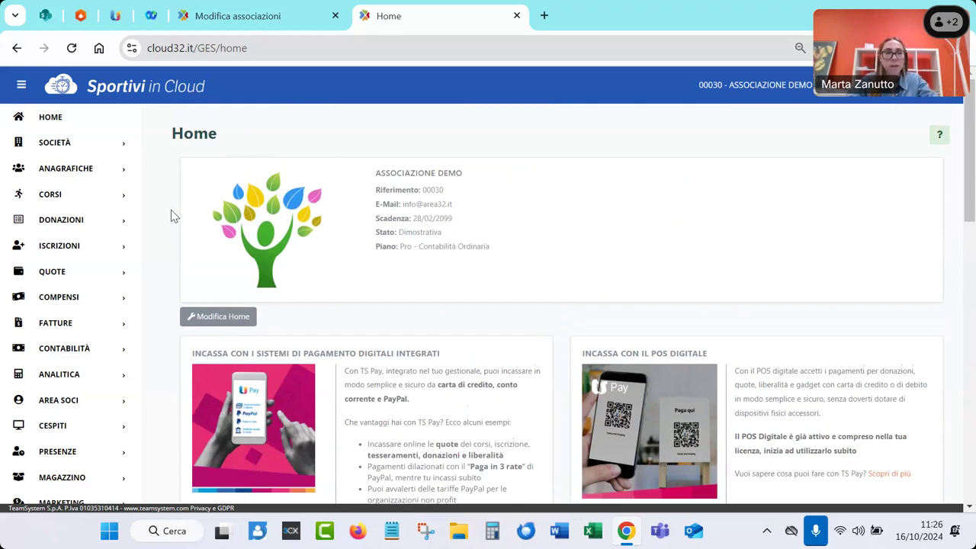
scroll(171, 222, down, 1)
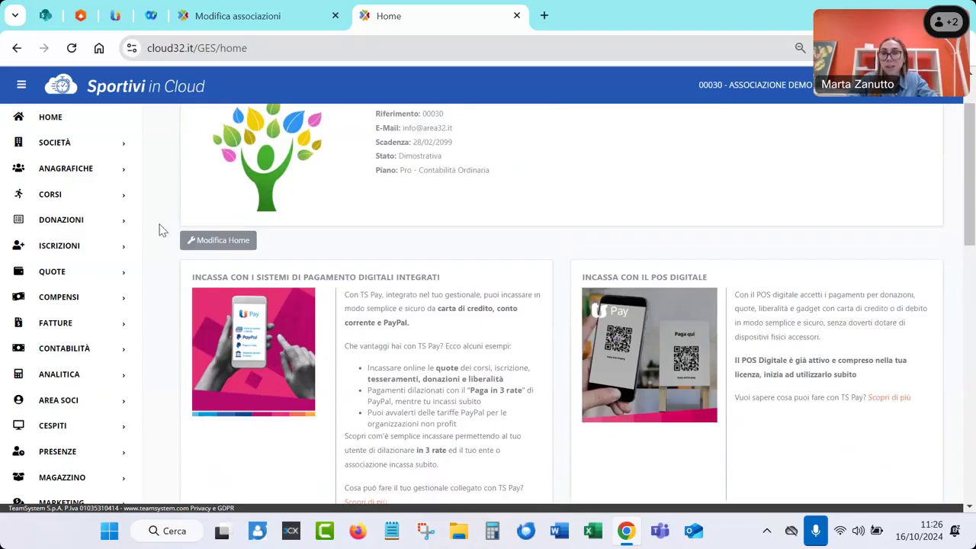
scroll(162, 230, down, 1)
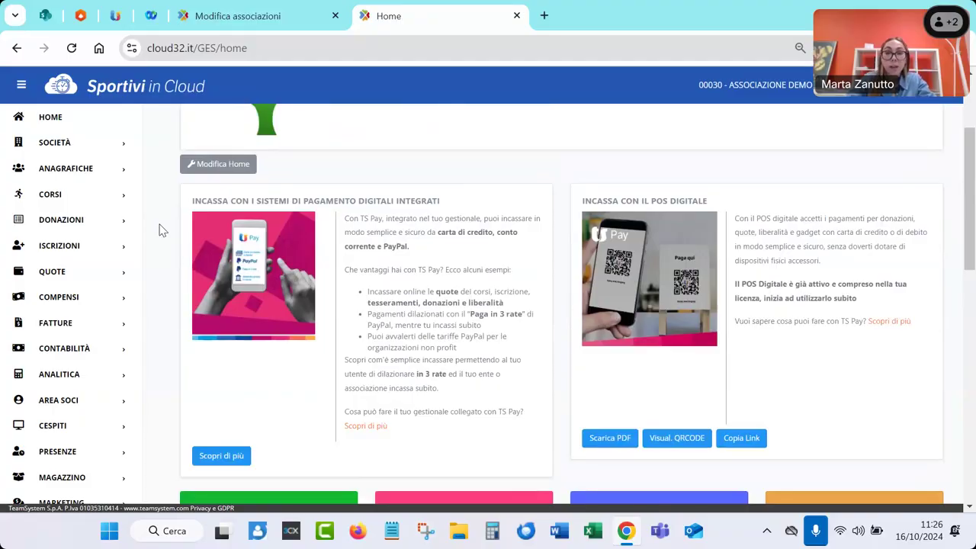
scroll(162, 230, down, 1)
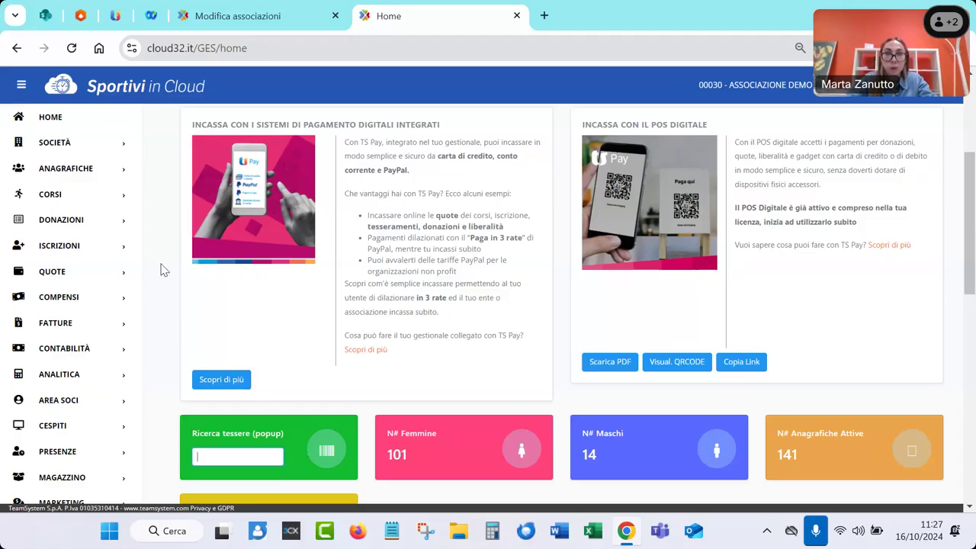
scroll(162, 271, up, 3)
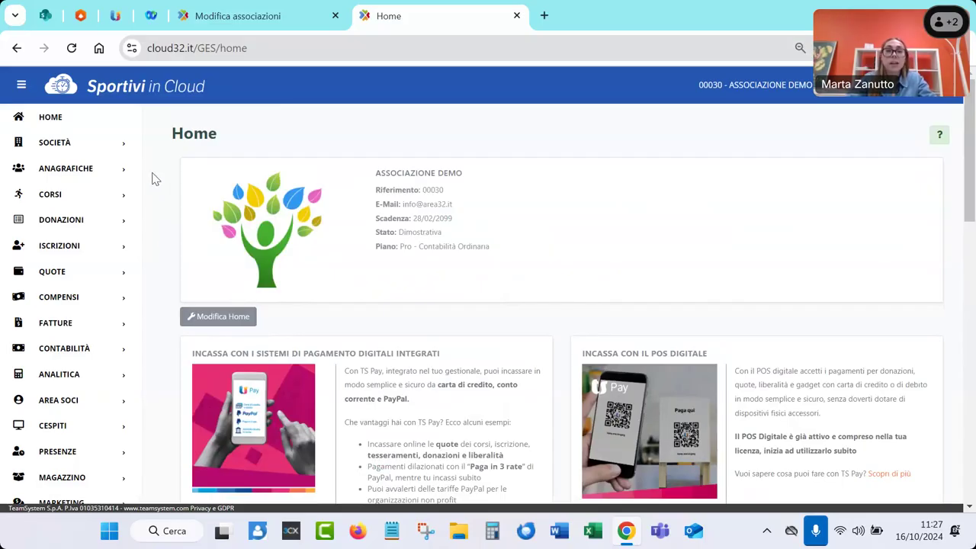
click(88, 175)
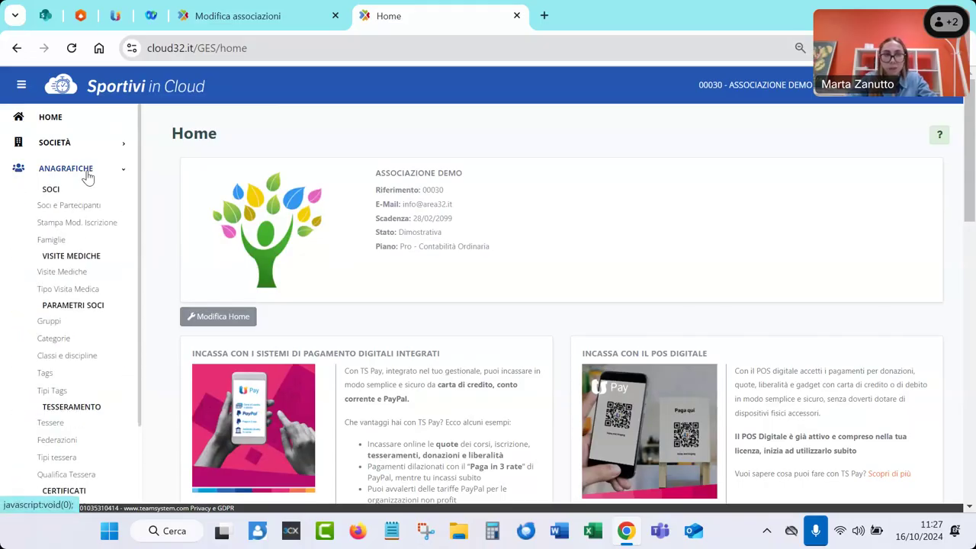
Search Soci e Partecipanti by the member's surname and open the found member's record
click(41, 206)
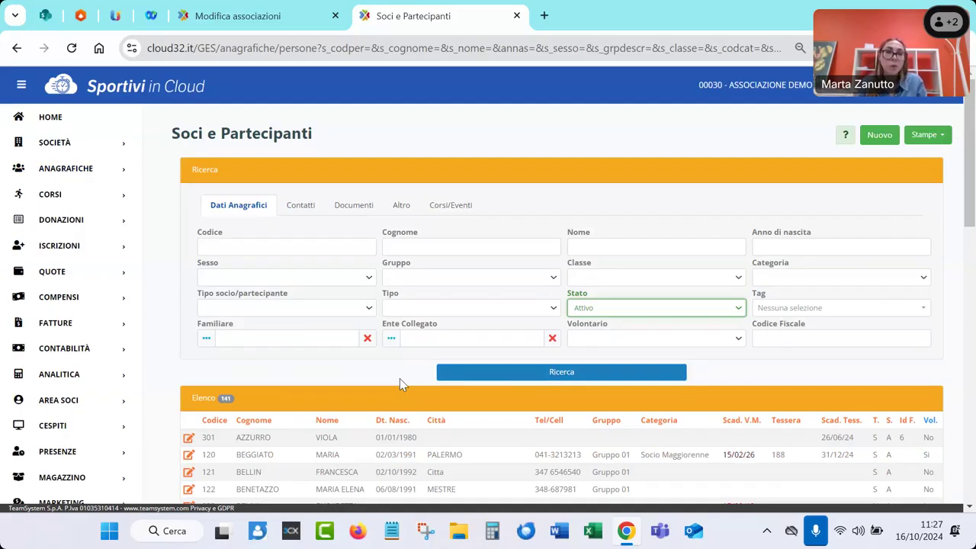
scroll(400, 378, down, 4)
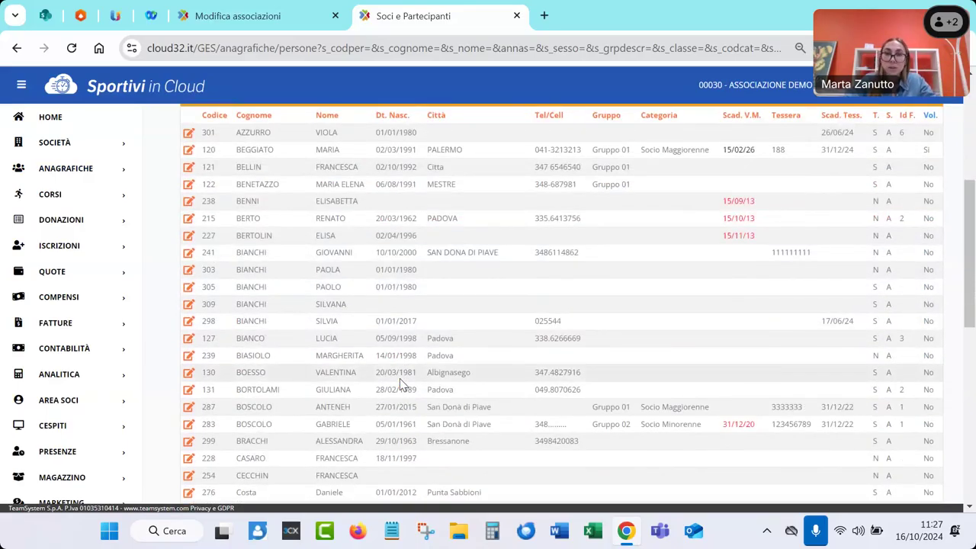
scroll(401, 385, up, 4)
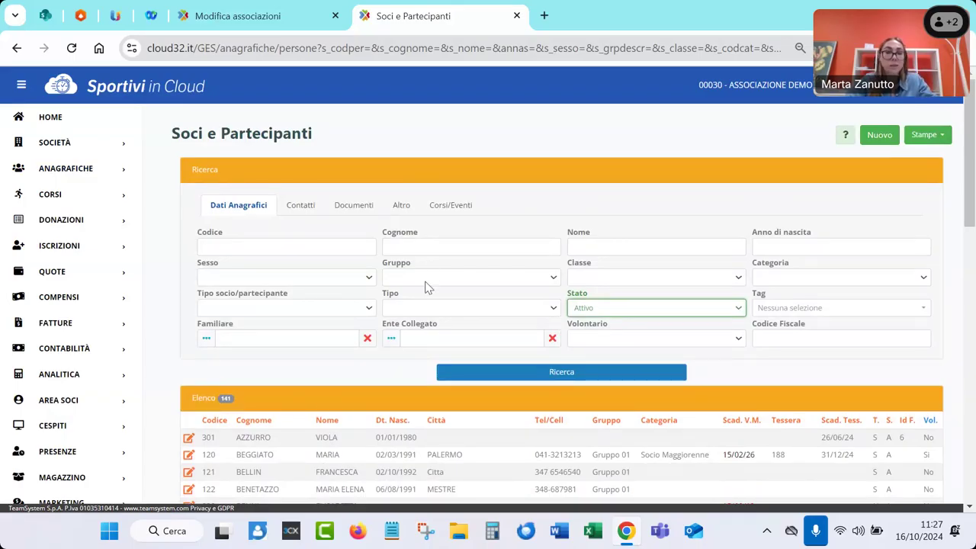
click(434, 250)
text(zanutto)
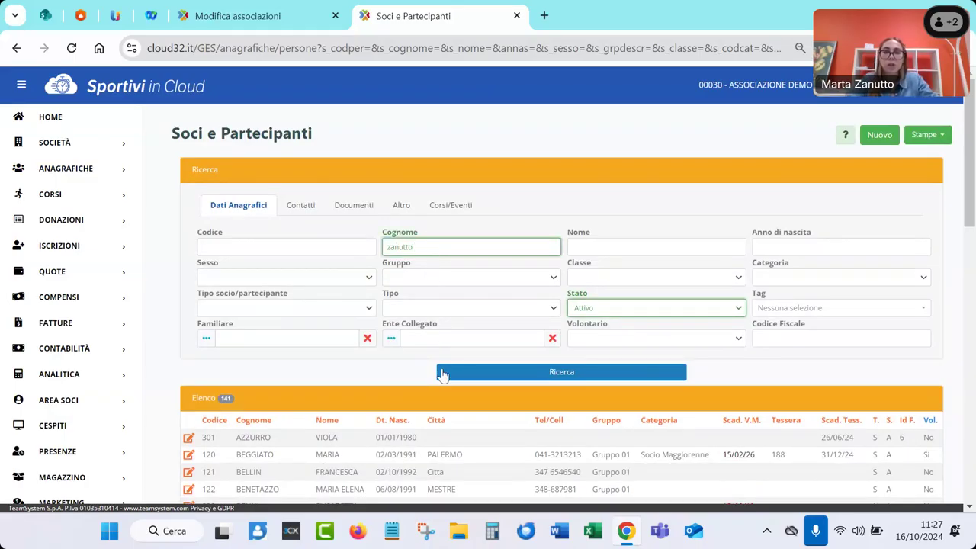
click(442, 372)
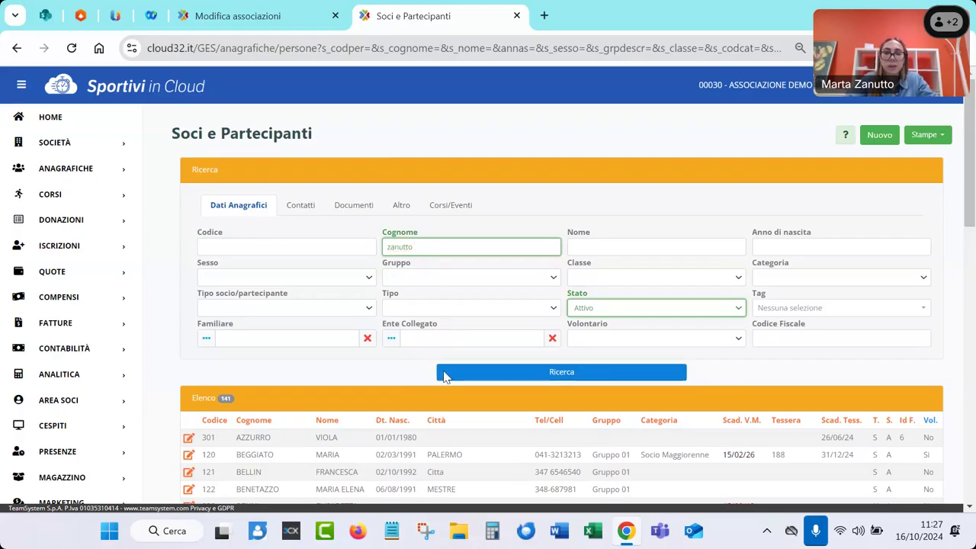
click(188, 438)
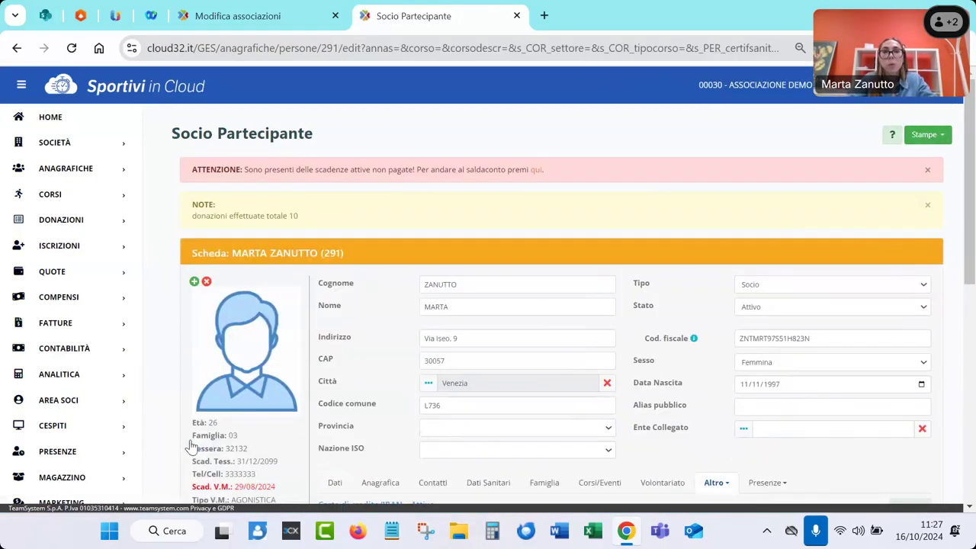
scroll(332, 392, down, 1)
Browse the member record's Dati, Corsi/Eventi, Anagrafica, Contatti and Dati Sanitari tabs
click(329, 411)
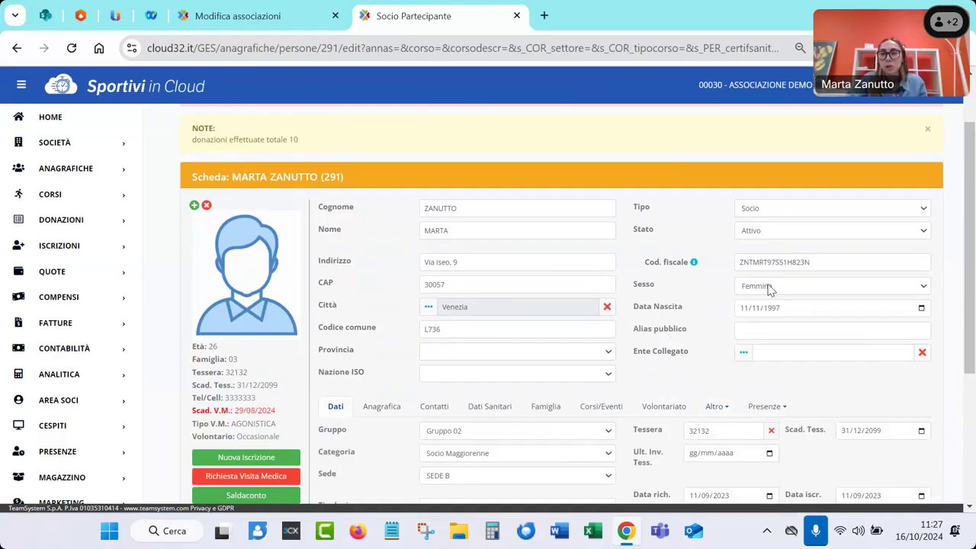
click(602, 410)
scroll(603, 412, down, 1)
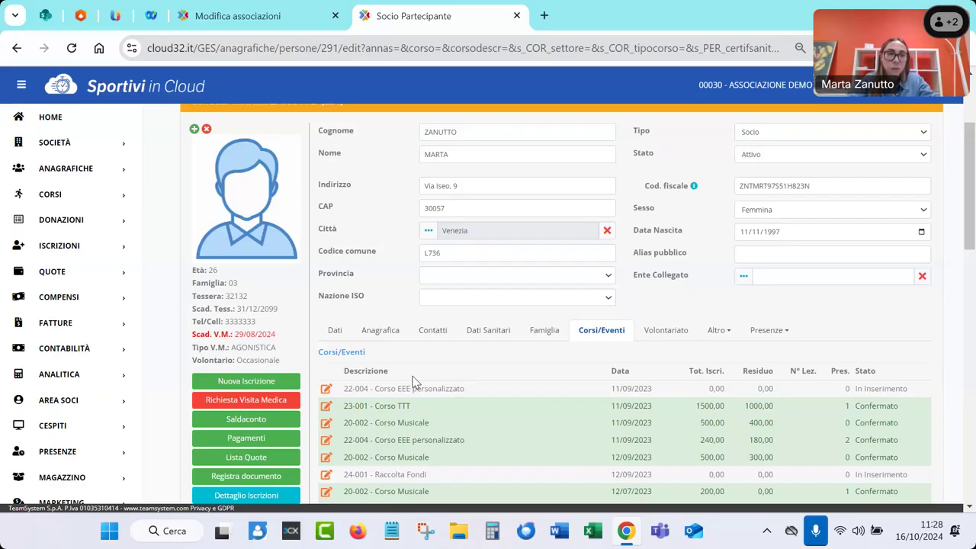
click(336, 333)
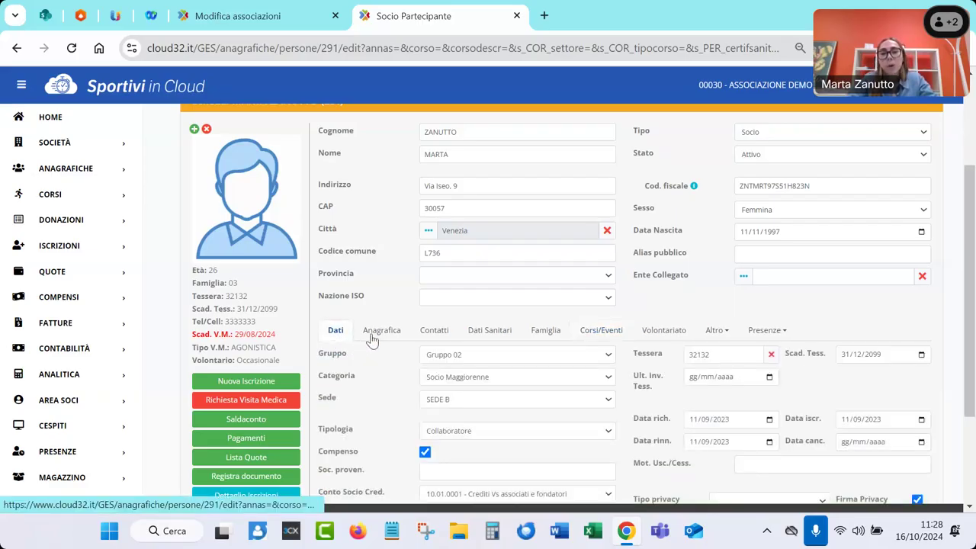
click(372, 338)
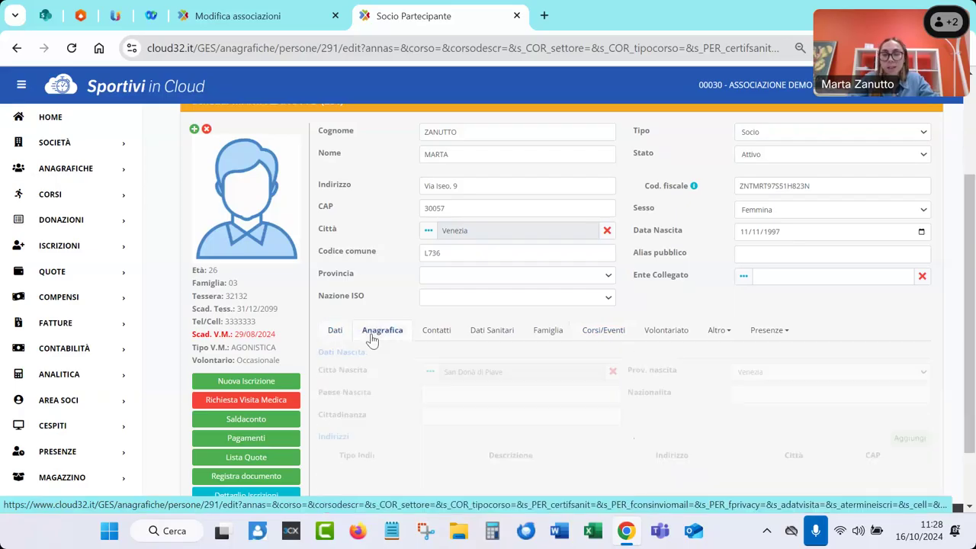
click(431, 337)
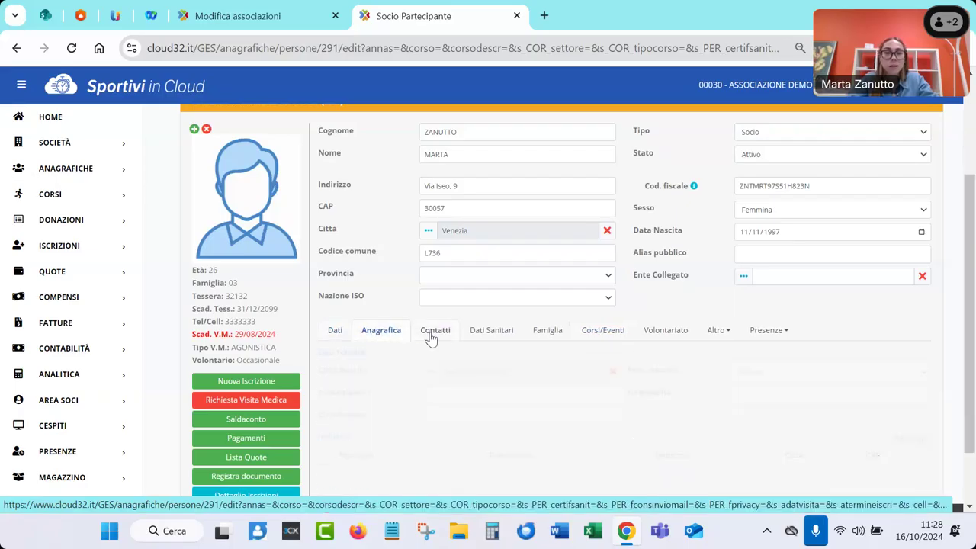
click(478, 337)
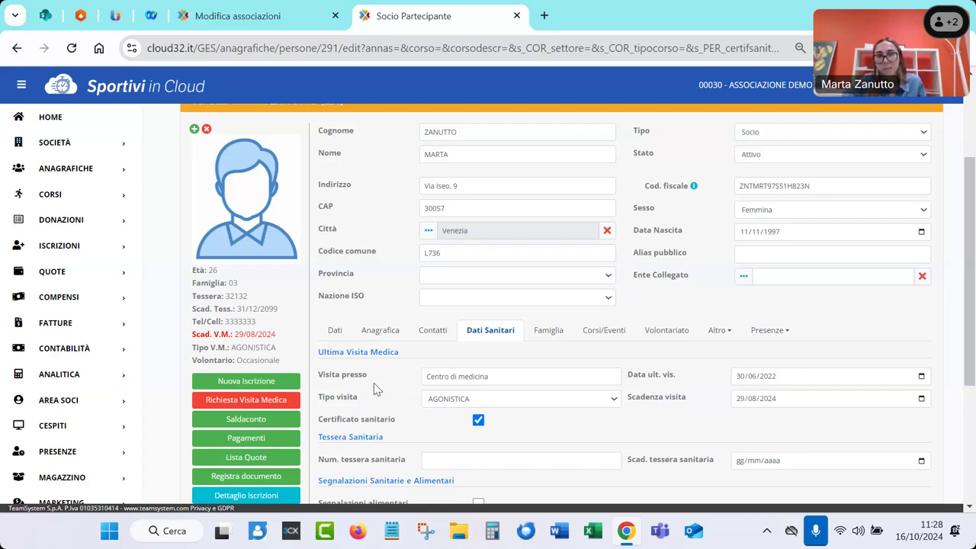
Show the Altro > Tutori section with the member's guardian details
click(718, 334)
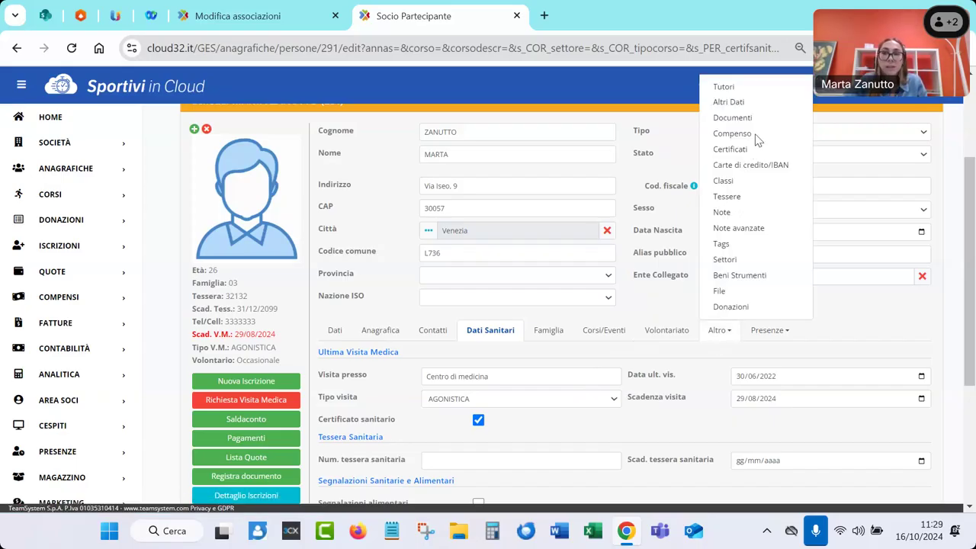
scroll(596, 294, up, 1)
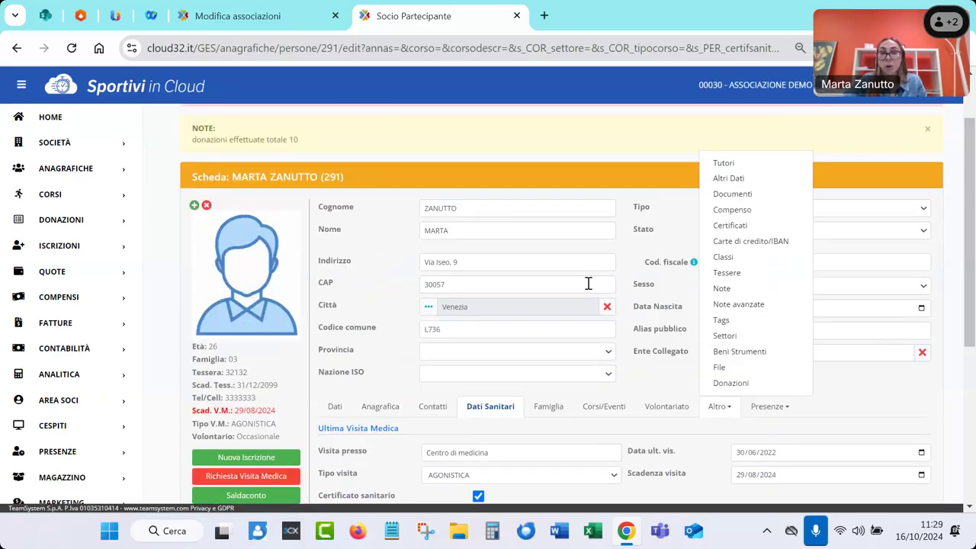
click(730, 163)
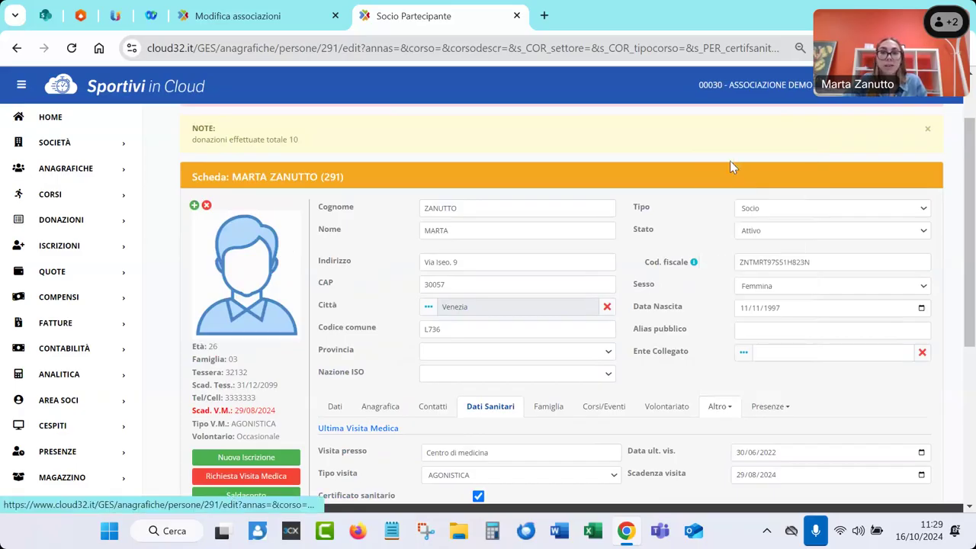
scroll(645, 317, down, 3)
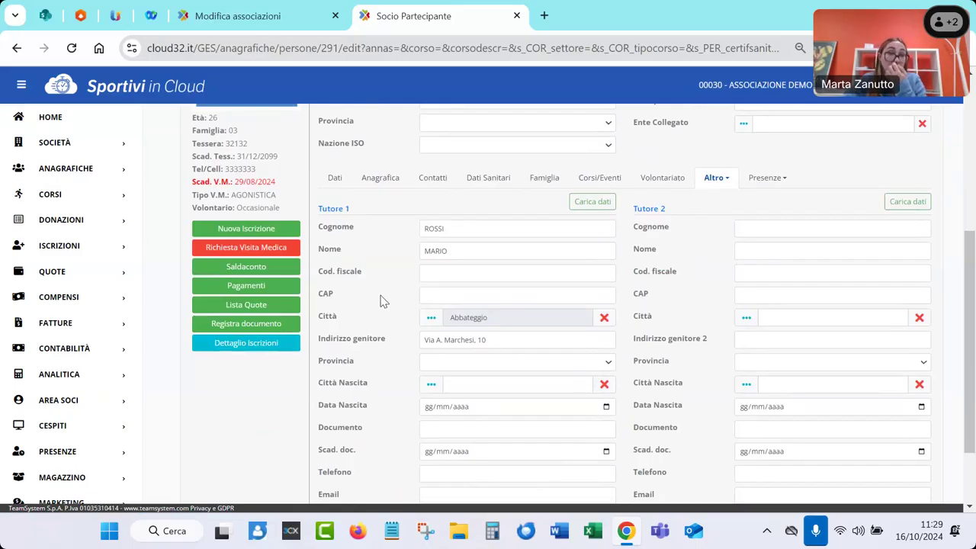
scroll(382, 302, down, 1)
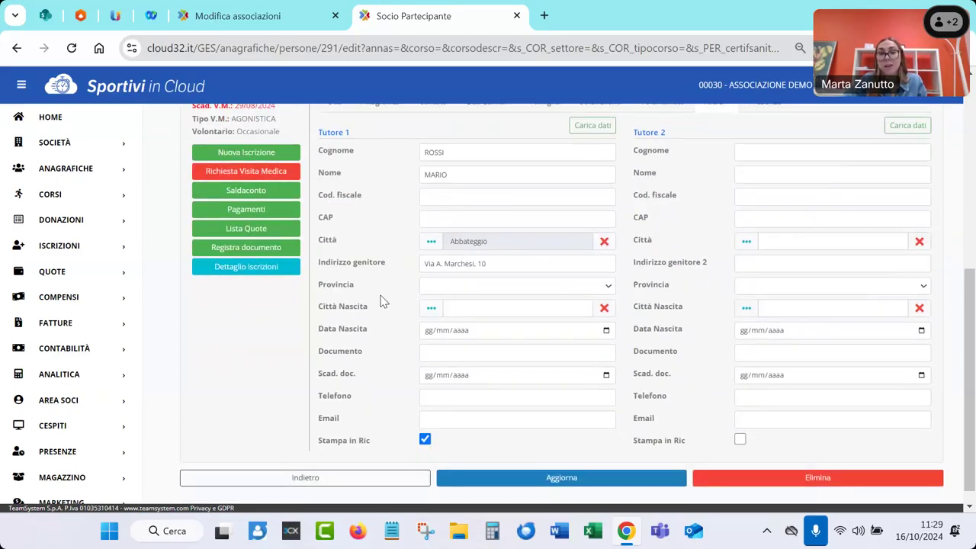
scroll(382, 301, up, 4)
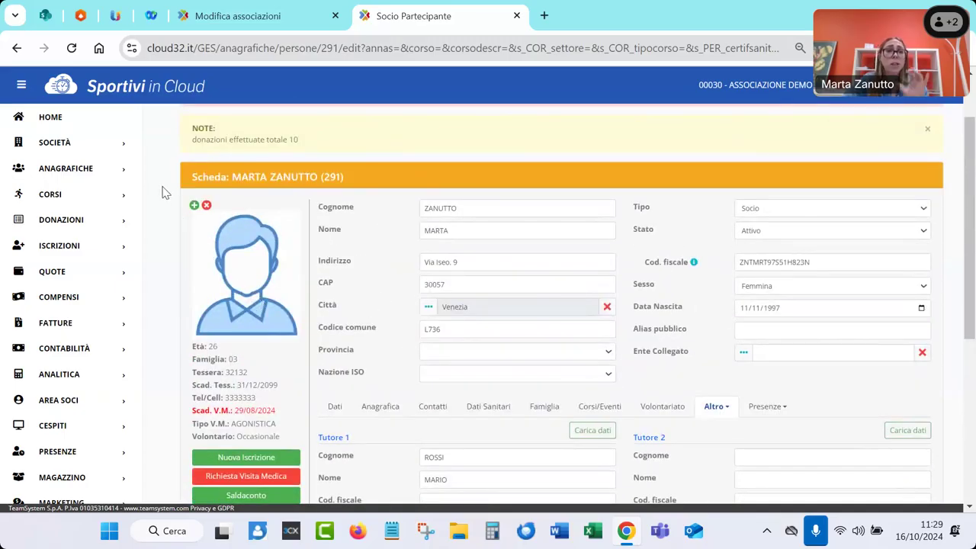
List the active courses in Corsi > Corsi, eventi e attività
click(64, 123)
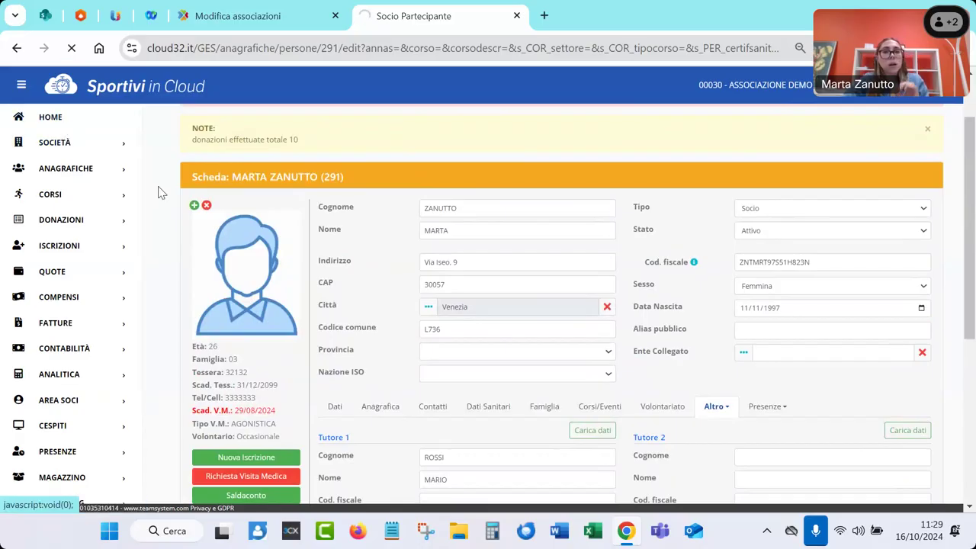
scroll(160, 194, up, 5)
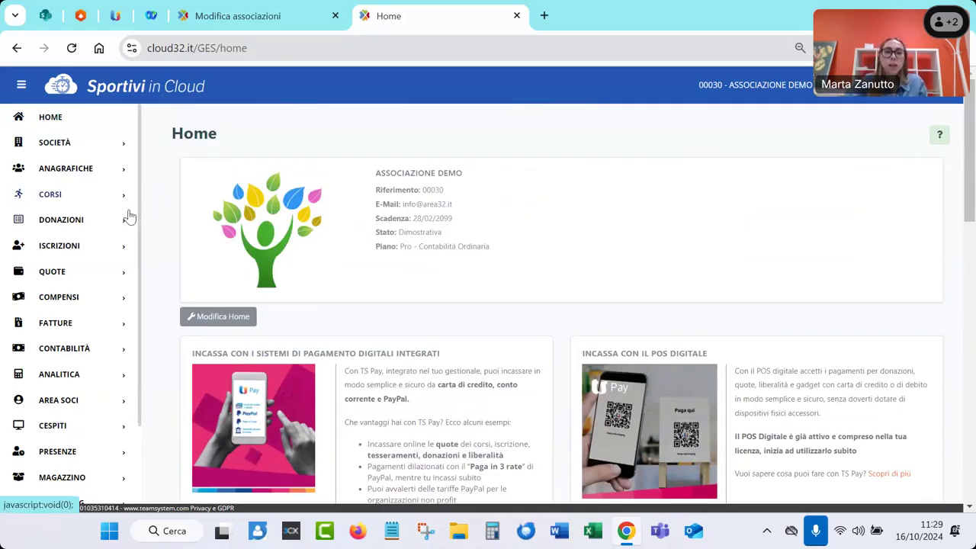
click(25, 200)
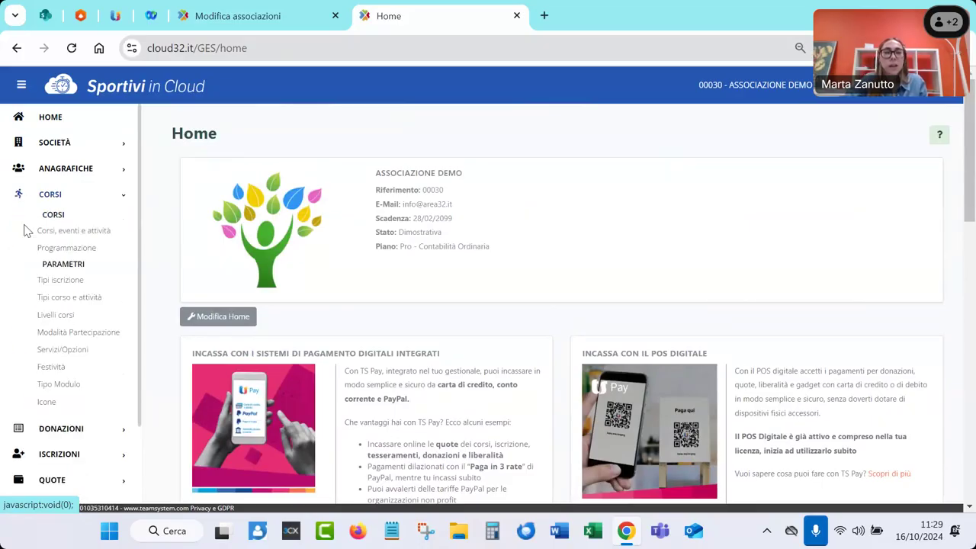
click(82, 232)
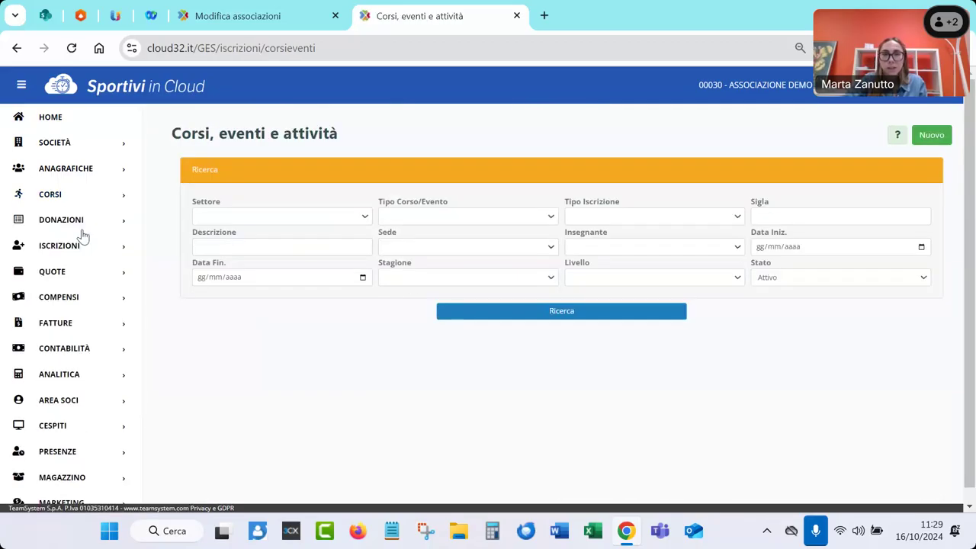
click(479, 314)
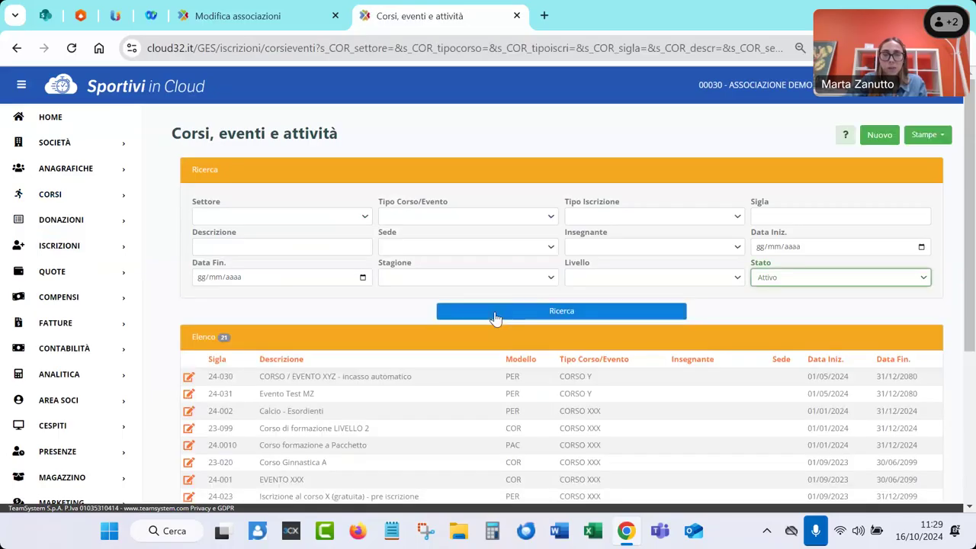
scroll(437, 387, down, 1)
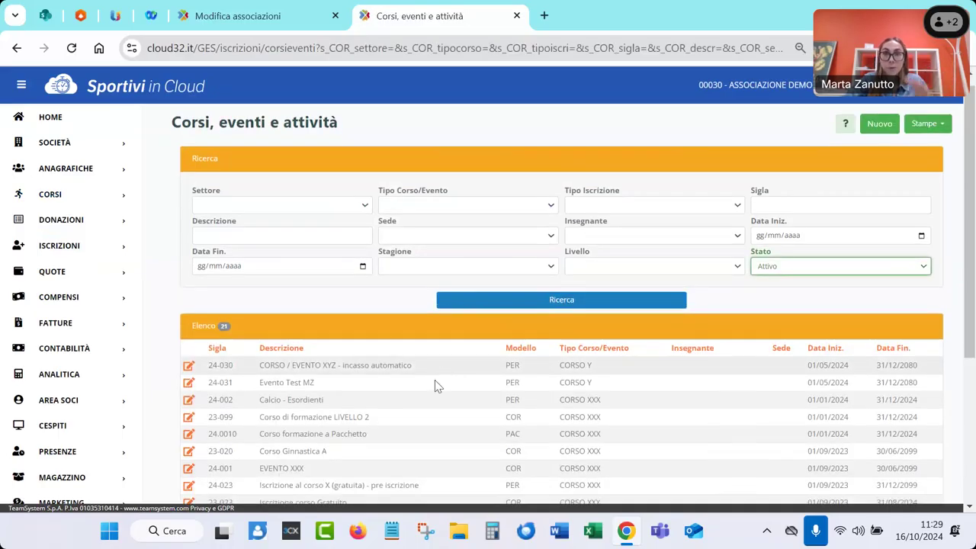
scroll(432, 383, down, 2)
scroll(430, 381, up, 2)
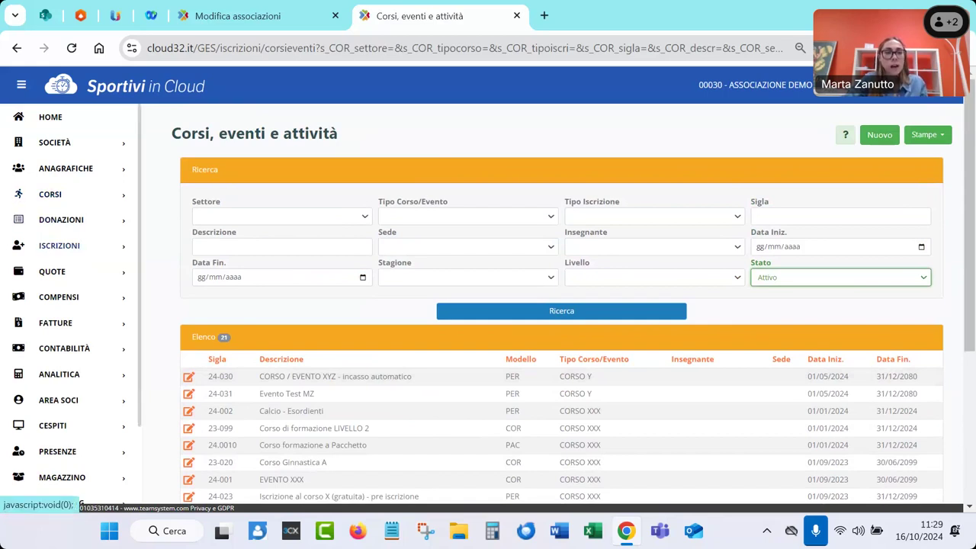
Open course 24-030 'CORSO / EVENTO XYZ - incasso automatico' for editing
click(8, 250)
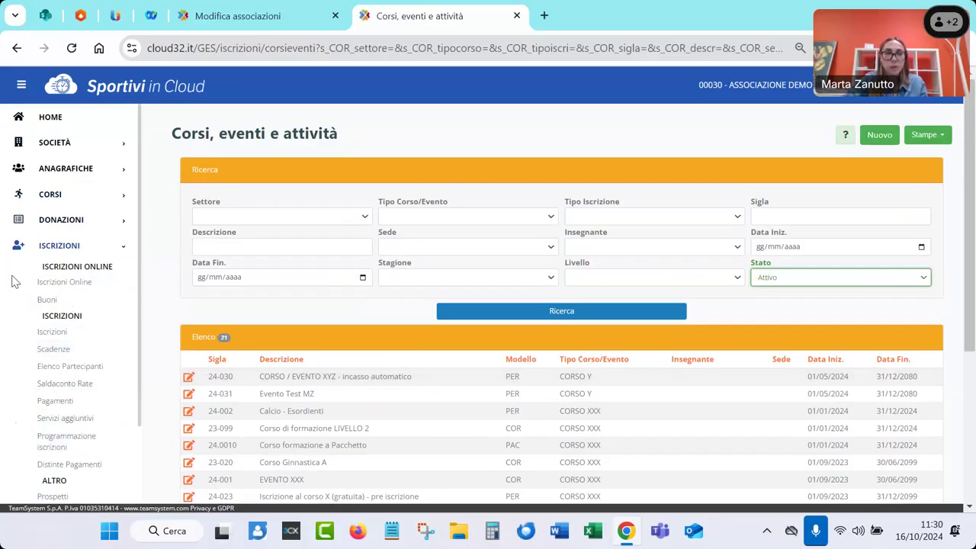
click(18, 247)
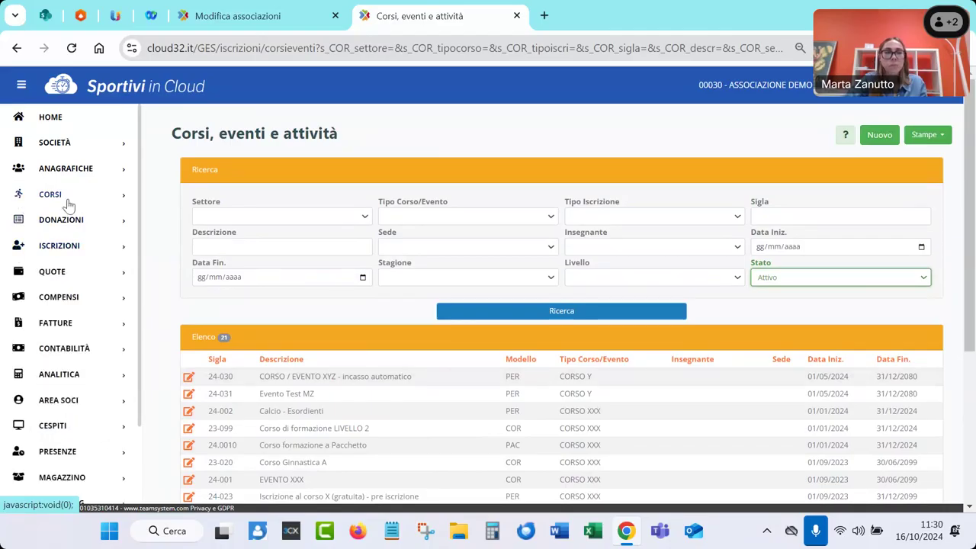
click(187, 377)
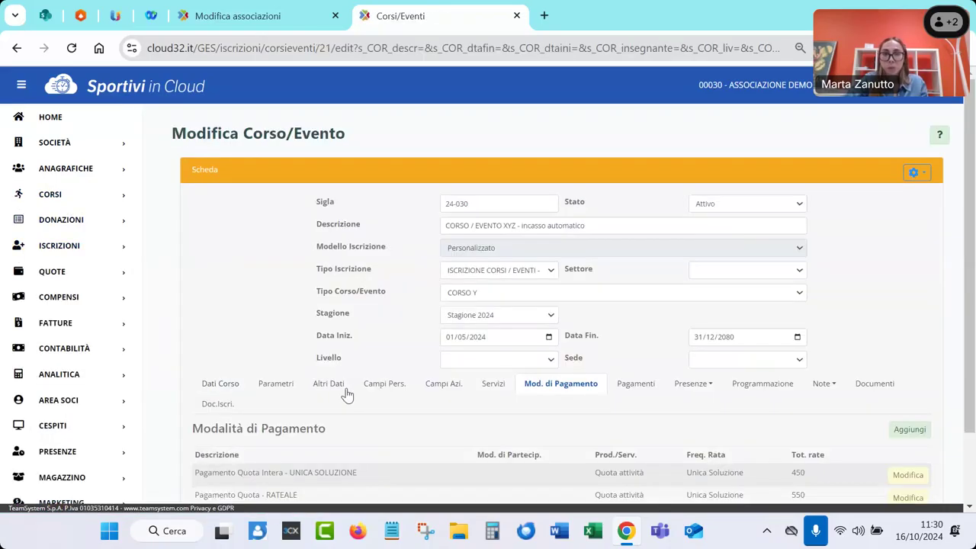
Open course 24-030's 'Pagamento Quota - RATEALE' payment option for editing
scroll(346, 396, down, 1)
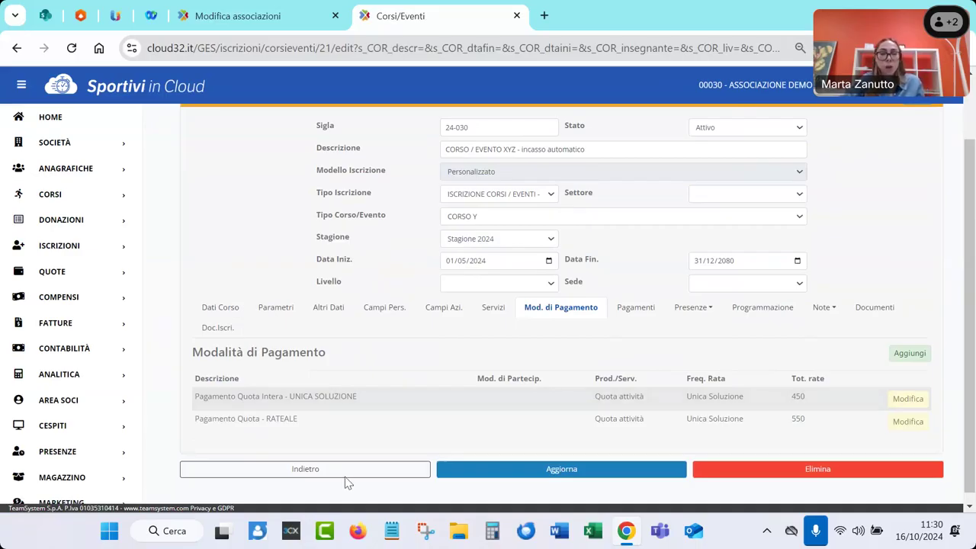
click(896, 423)
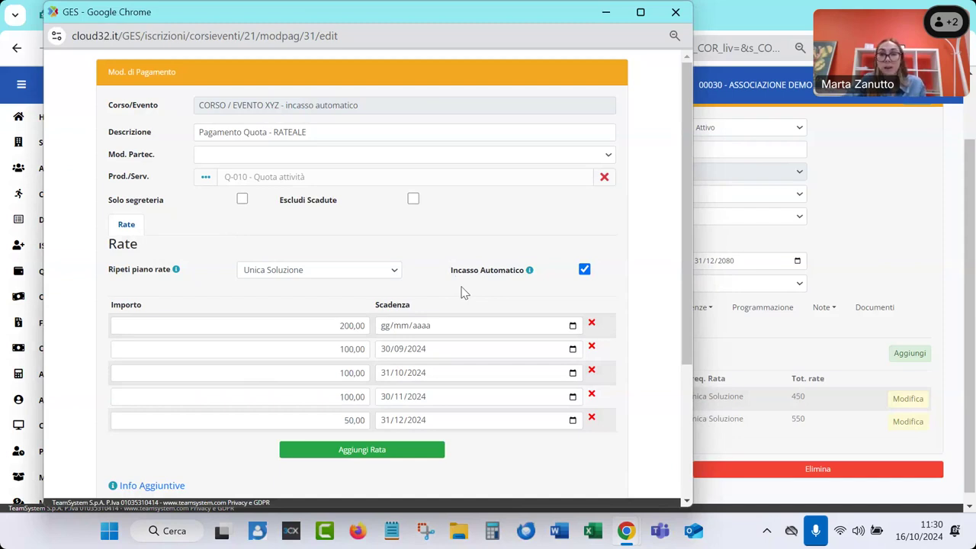
Close the installment editor and view the course's Bonifico, TS-Pay card and PayPal payment methods
scroll(461, 292, down, 1)
scroll(462, 292, up, 2)
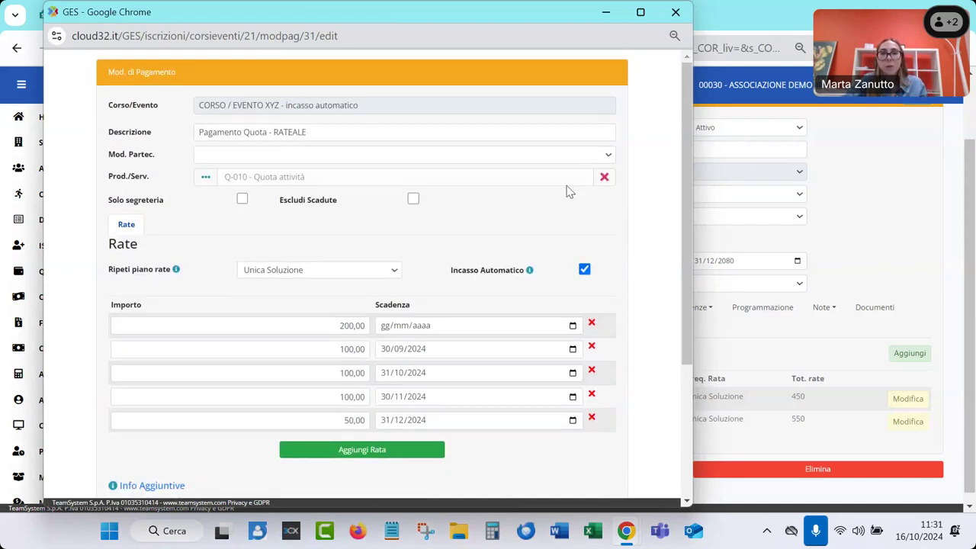
click(676, 11)
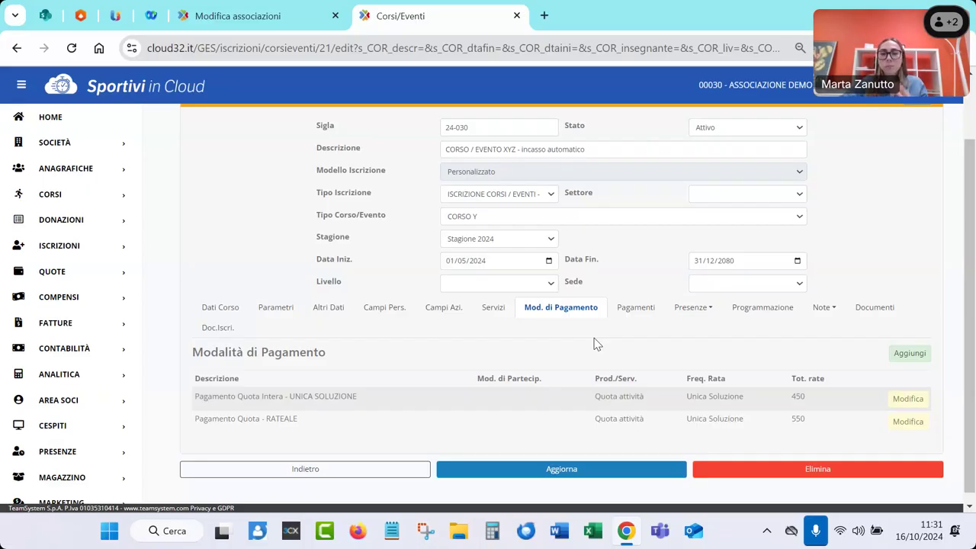
click(630, 313)
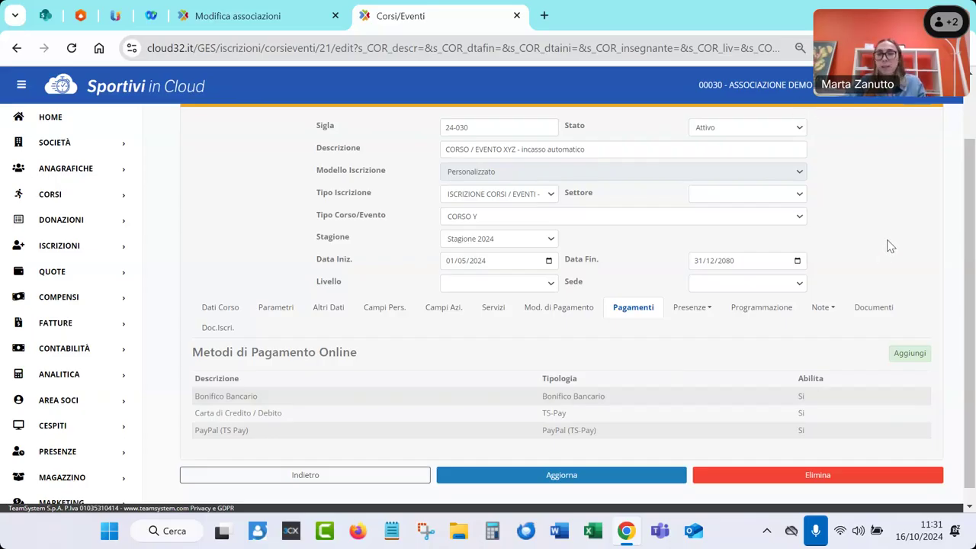
Open the course's public registration form via Link iscrizioni online
scroll(891, 246, up, 1)
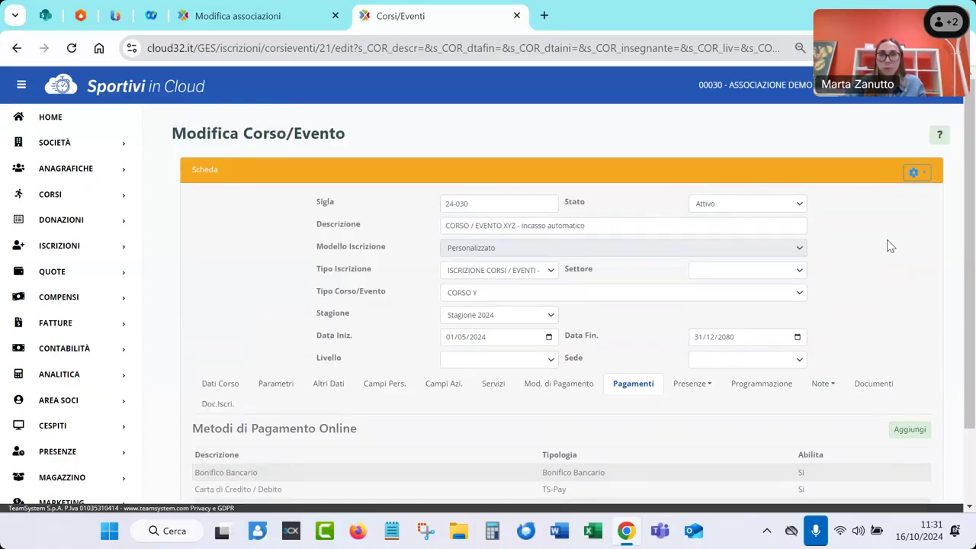
click(919, 175)
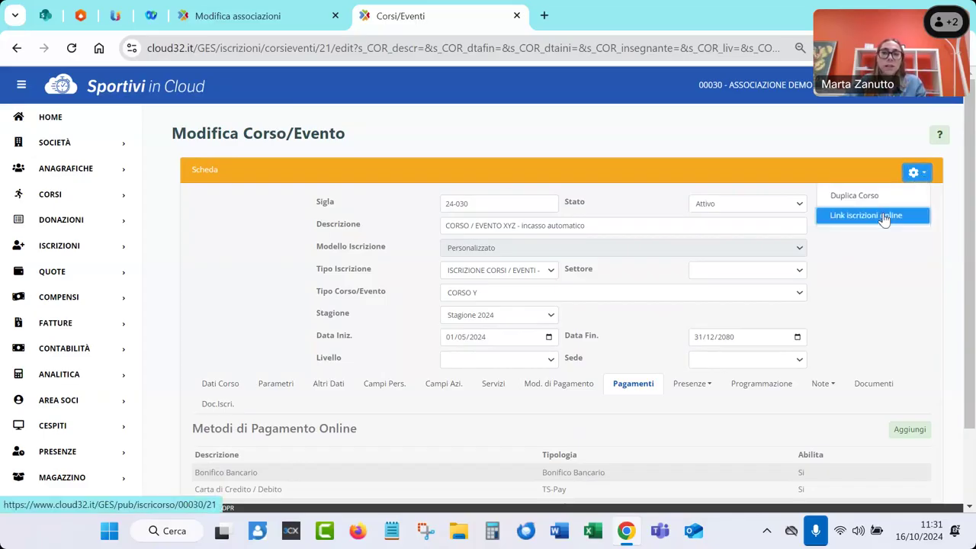
click(885, 217)
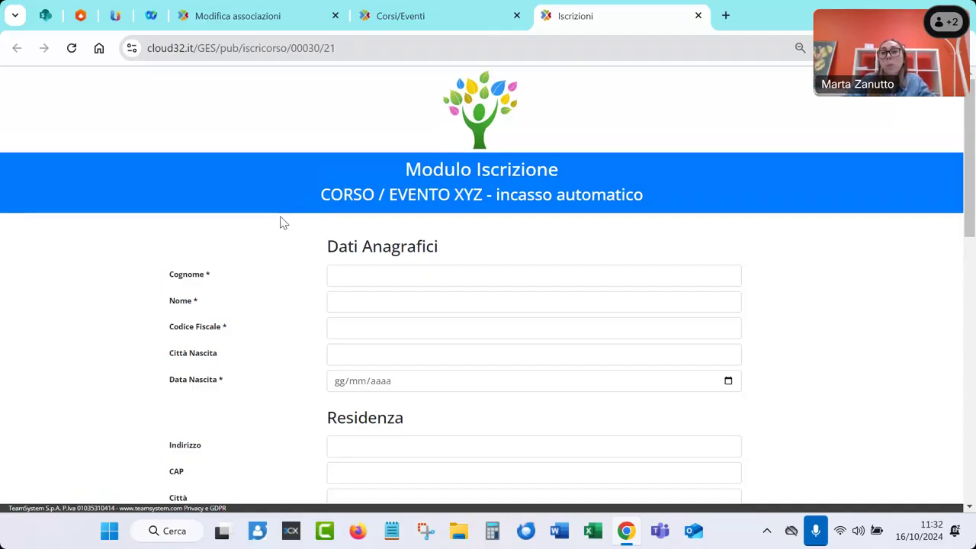
scroll(279, 227, down, 1)
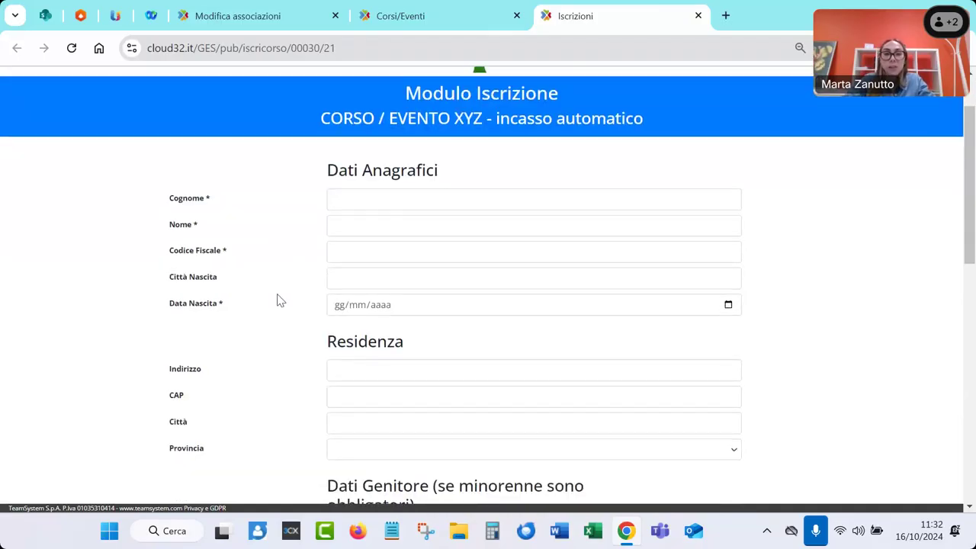
scroll(279, 347, down, 1)
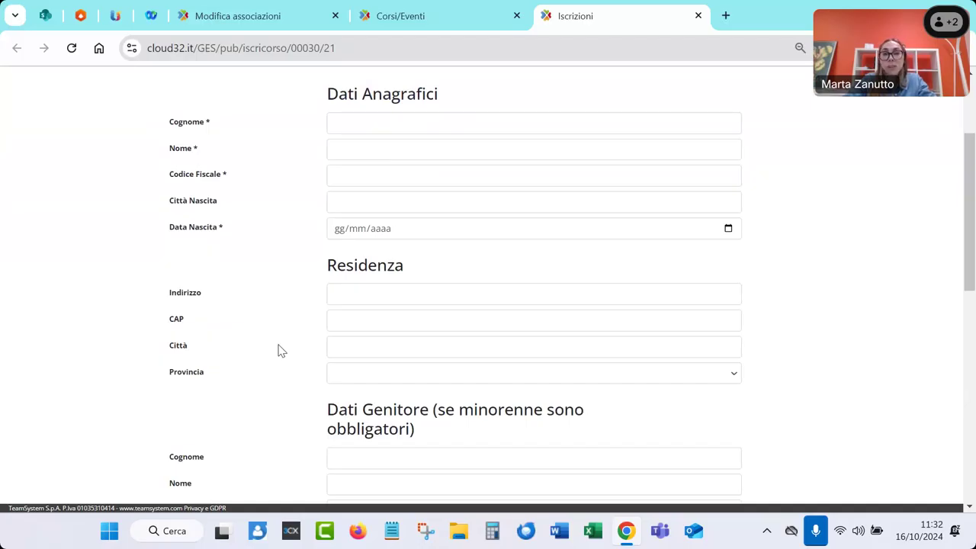
scroll(279, 350, down, 2)
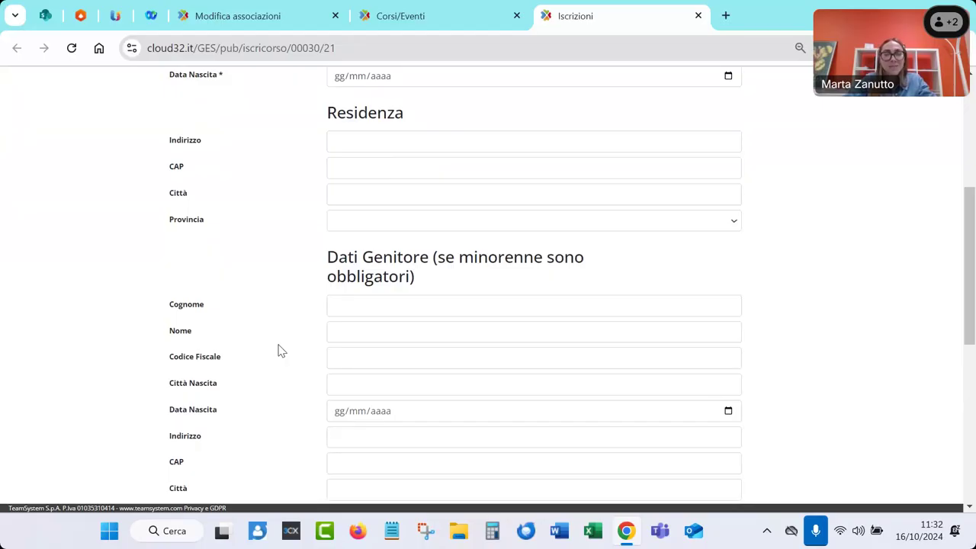
scroll(279, 348, down, 1)
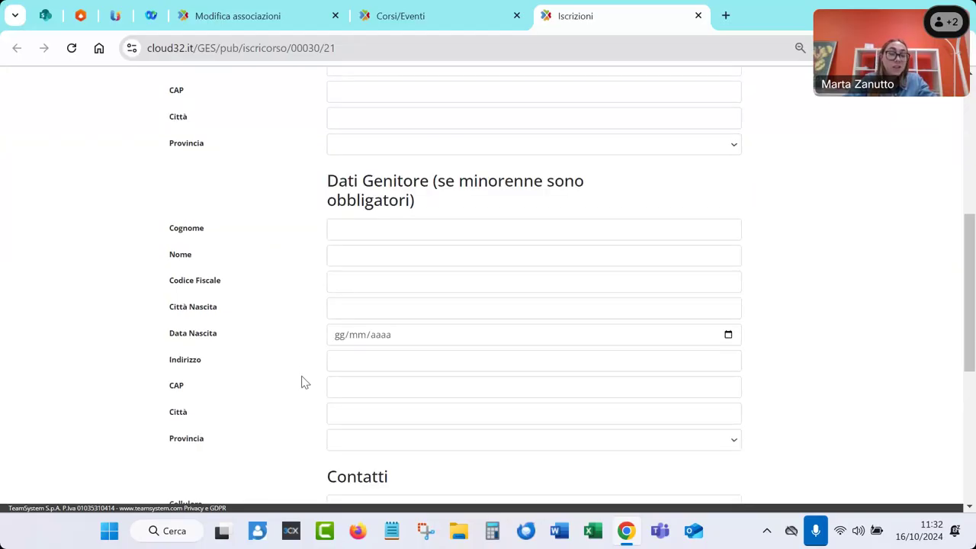
scroll(301, 382, down, 1)
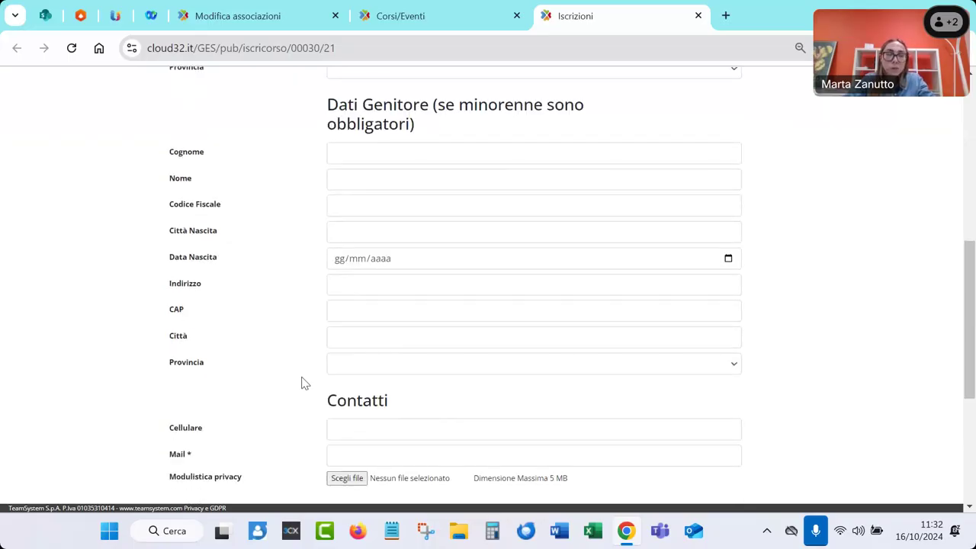
scroll(301, 382, up, 7)
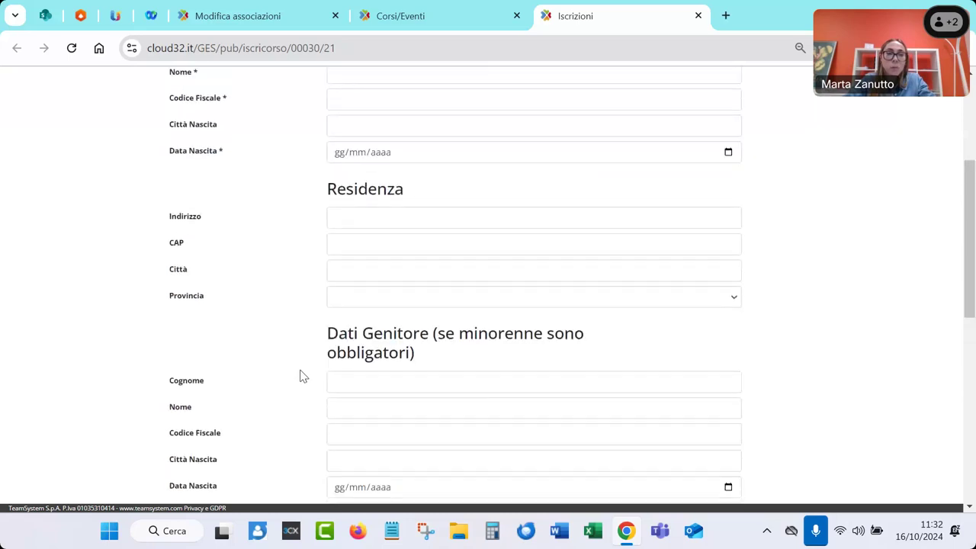
Fill in the participant's surname, first name, tax code and date of birth
click(372, 279)
key(Tab)
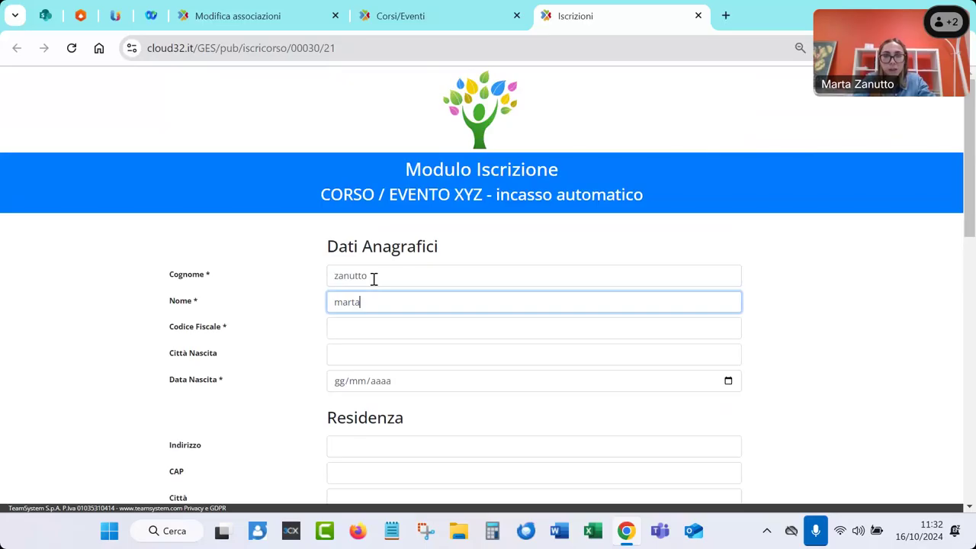
key(Tab)
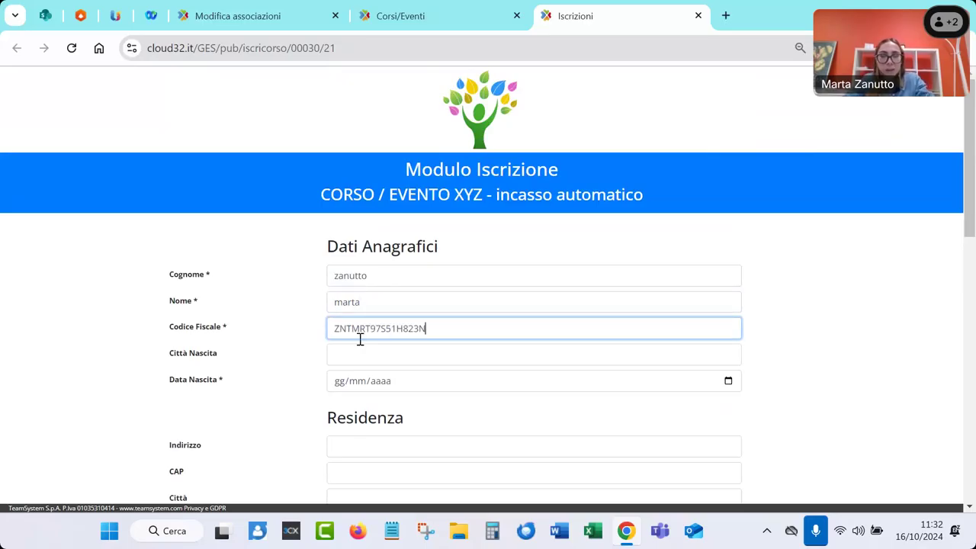
click(340, 381)
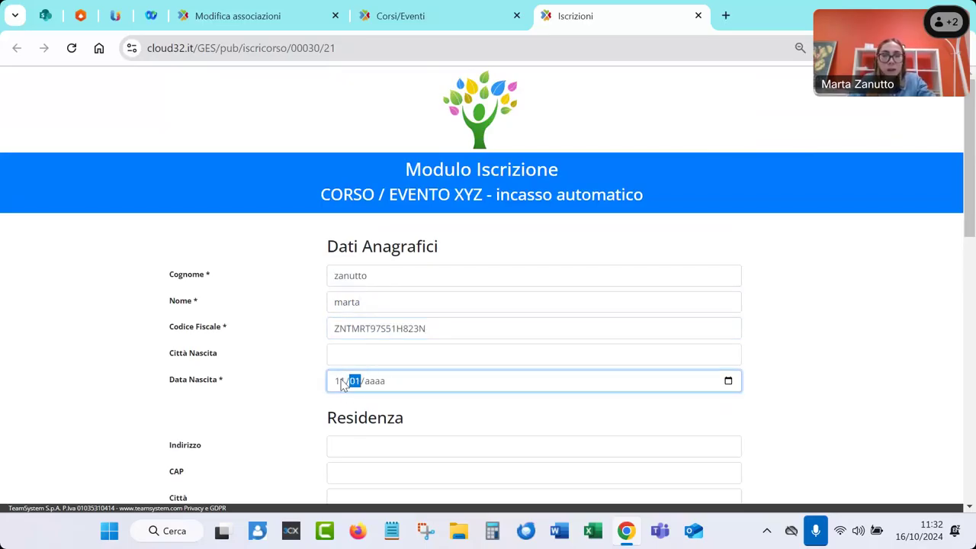
click(293, 421)
scroll(292, 421, down, 6)
scroll(294, 421, down, 3)
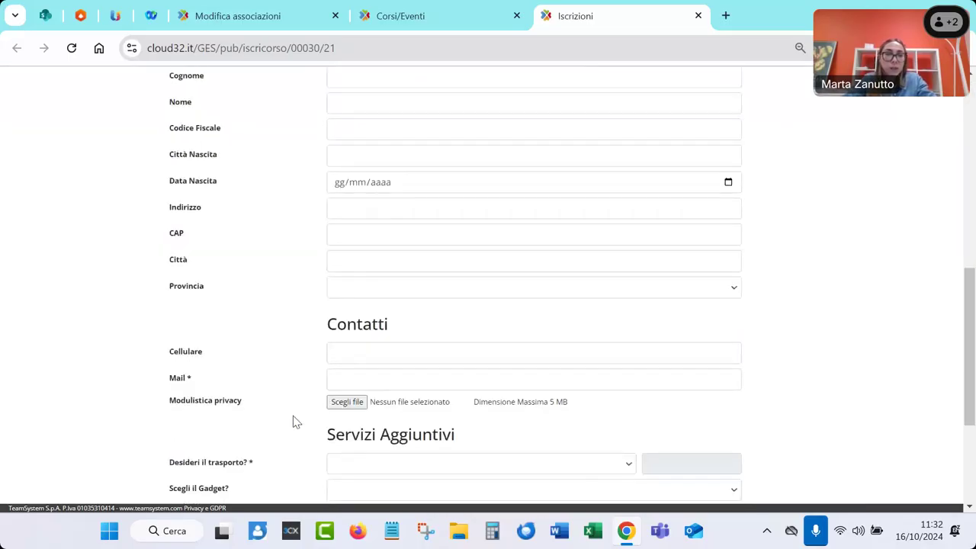
Enter the contact e-mail address on the form
click(338, 224)
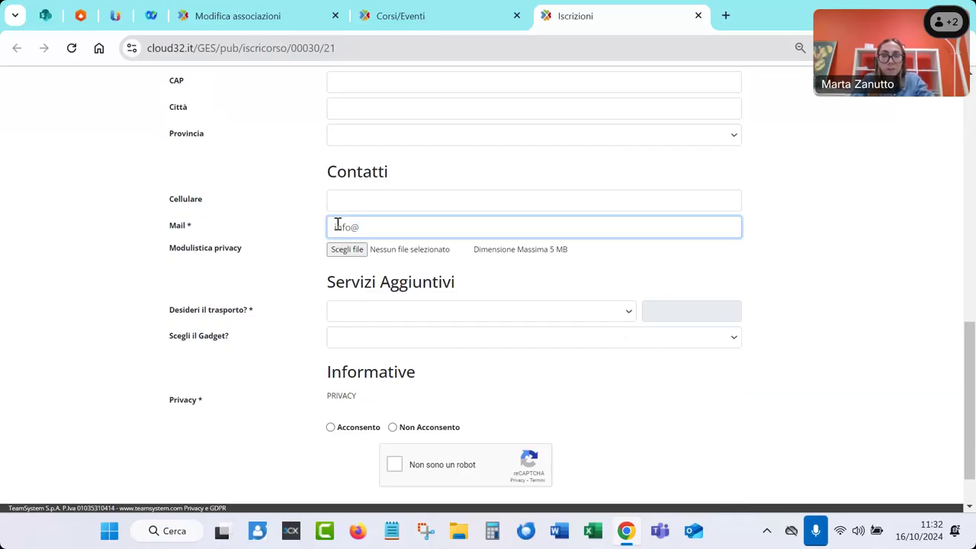
click(294, 301)
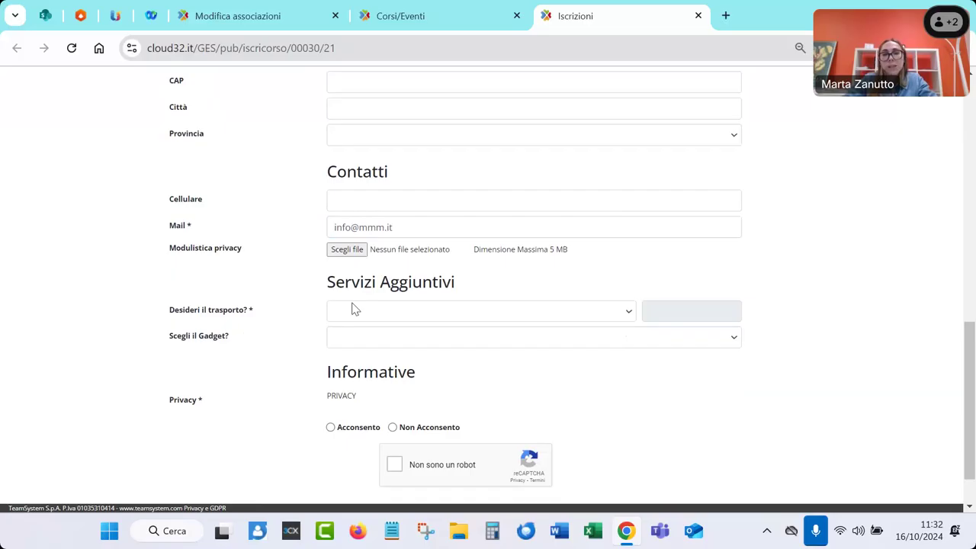
scroll(351, 305, down, 1)
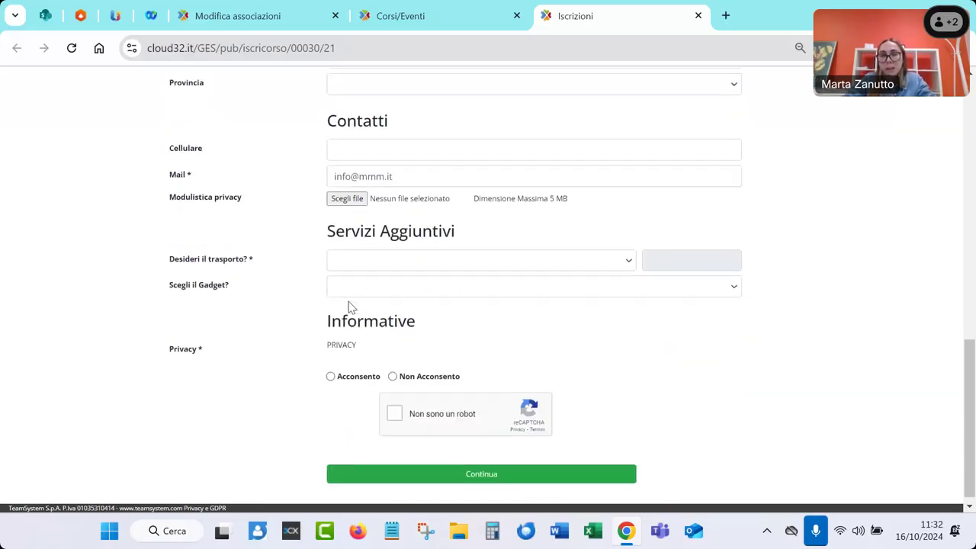
Choose no transport and a Tshirt gadget, give privacy consent, pass reCAPTCHA and submit
click(350, 261)
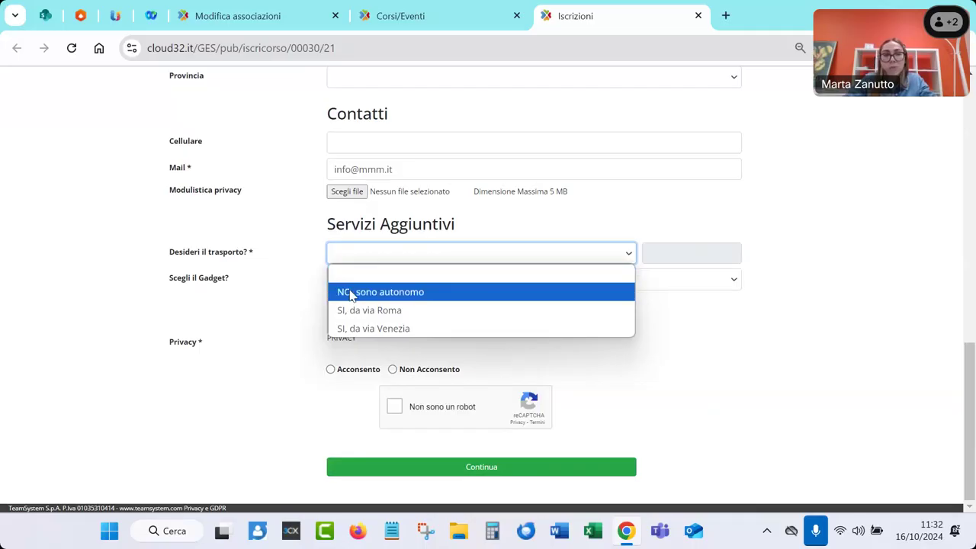
click(351, 291)
click(352, 282)
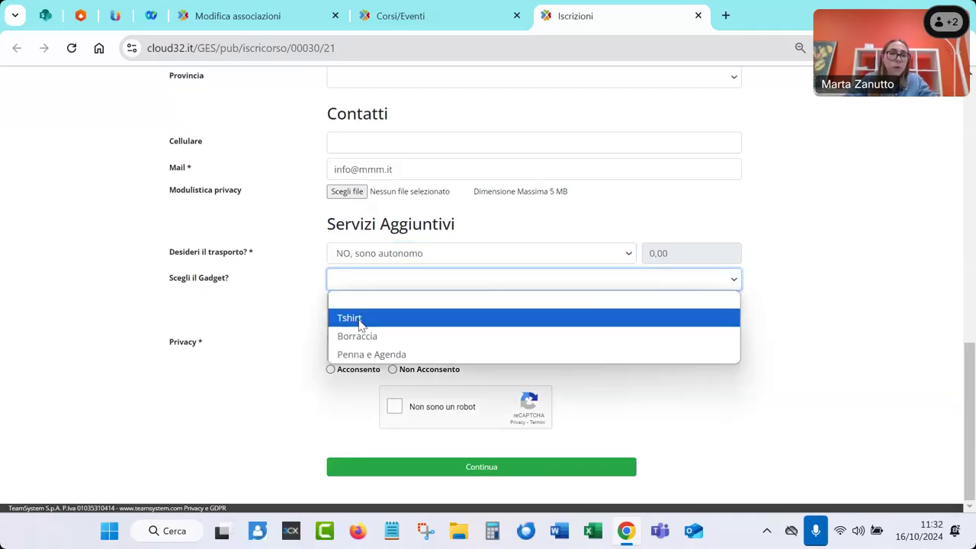
click(359, 320)
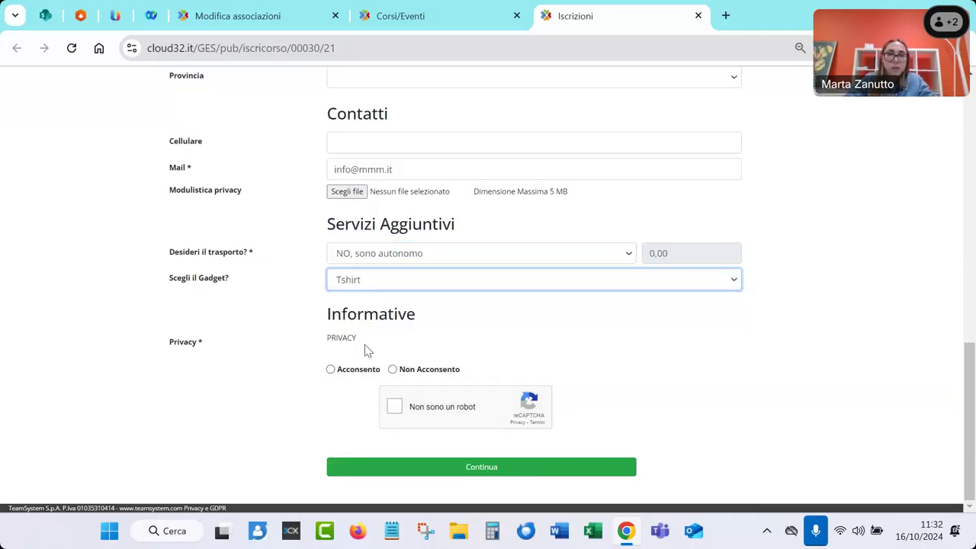
click(330, 368)
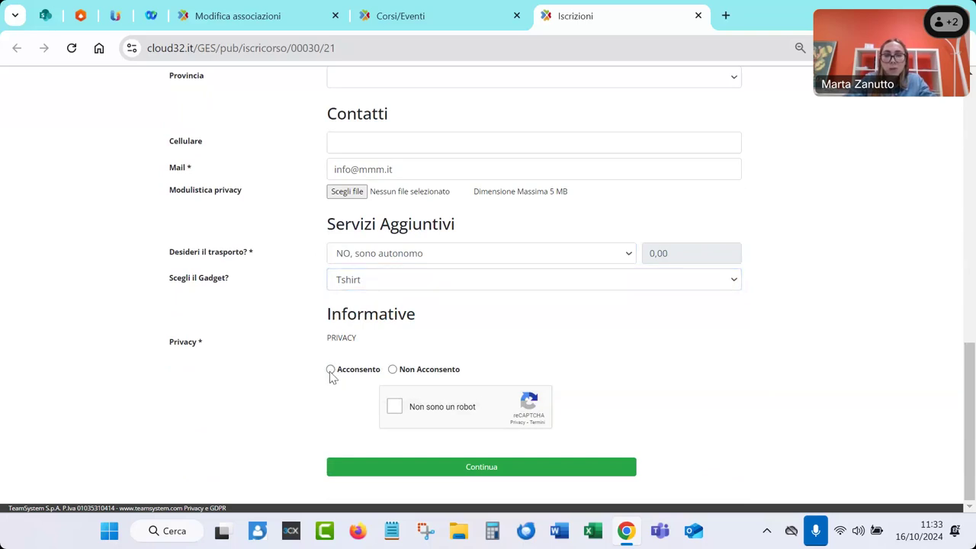
click(394, 408)
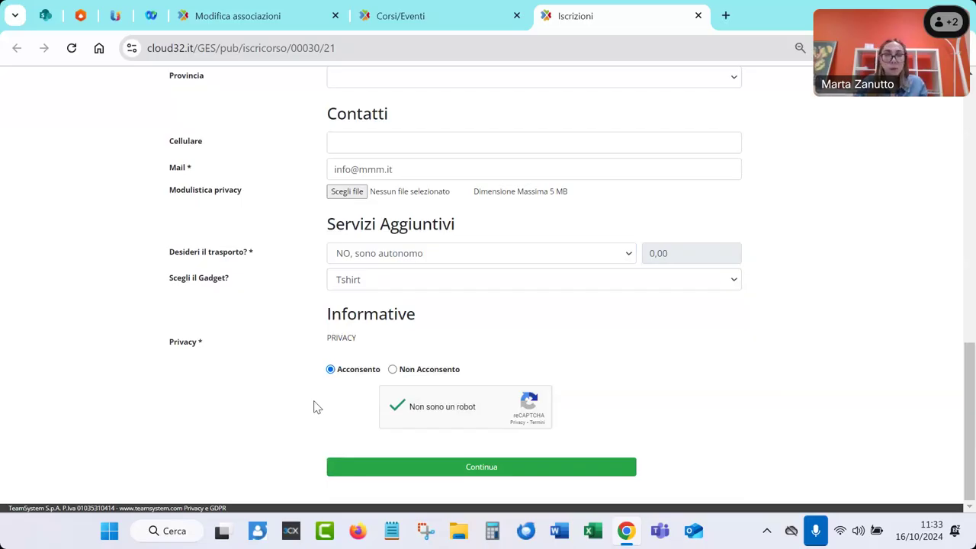
click(358, 467)
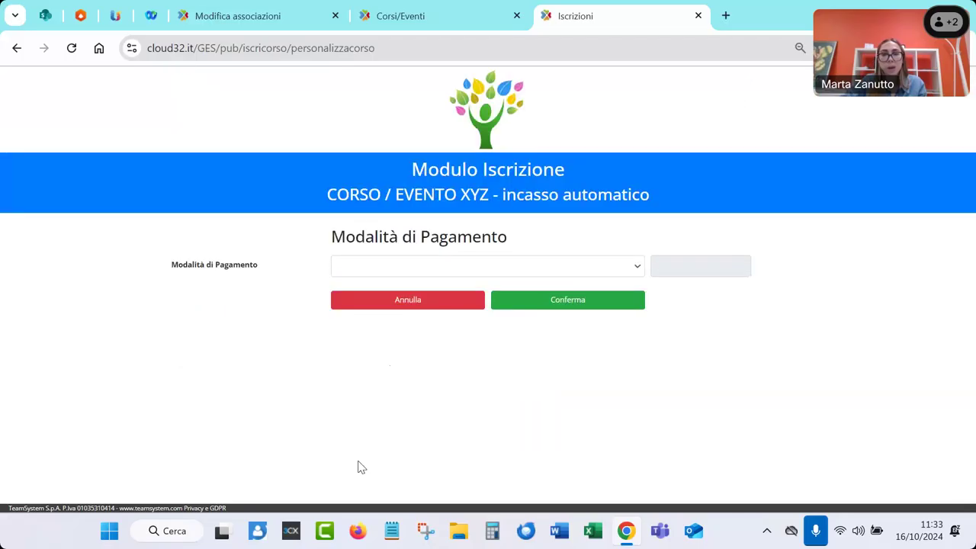
Try single full payment, then switch to 'PAGAMENTO QUOTA - RATEALE' at 550,00 in five installments
click(360, 273)
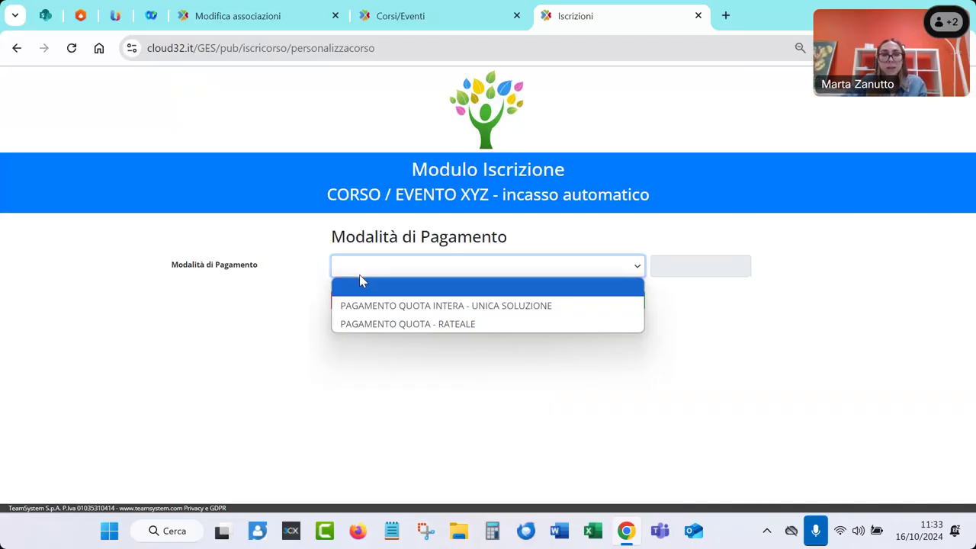
click(357, 304)
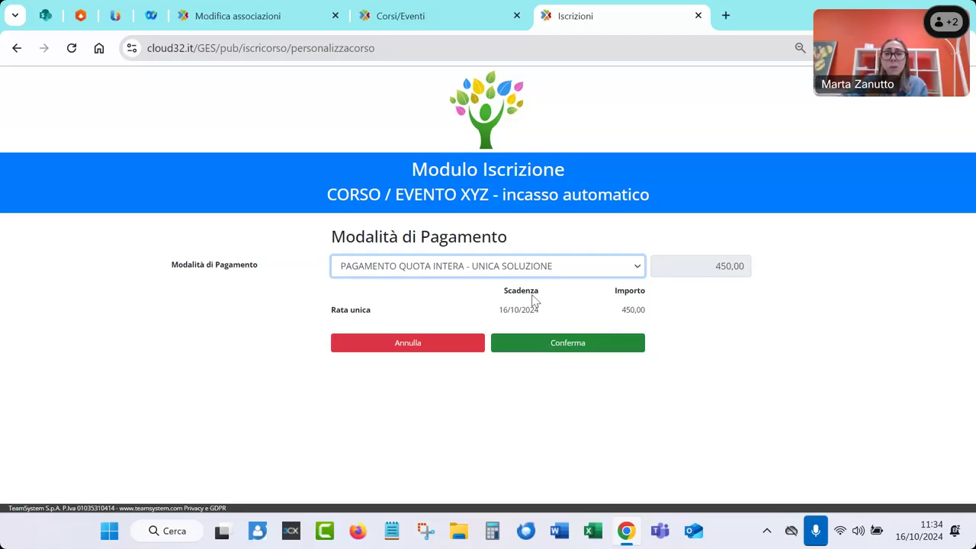
click(534, 276)
click(510, 324)
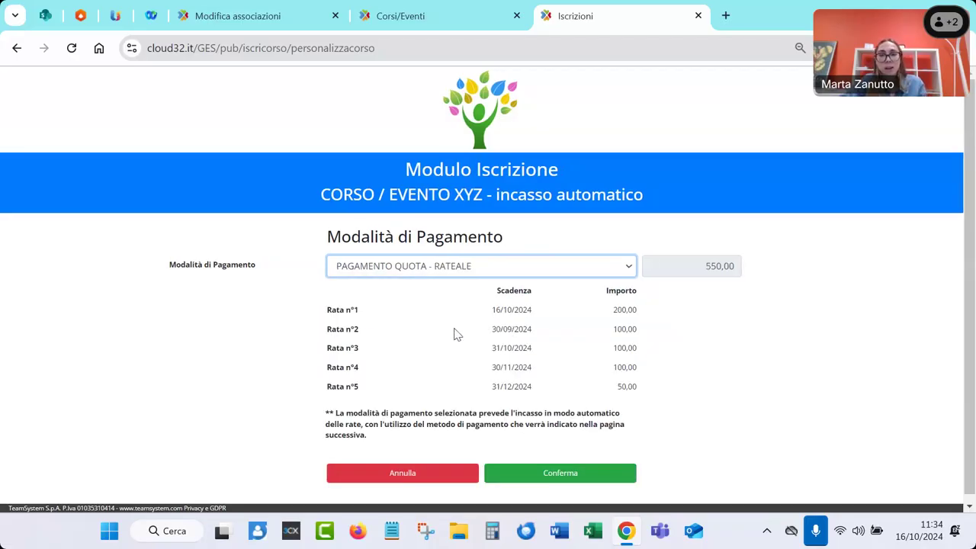
scroll(453, 334, down, 1)
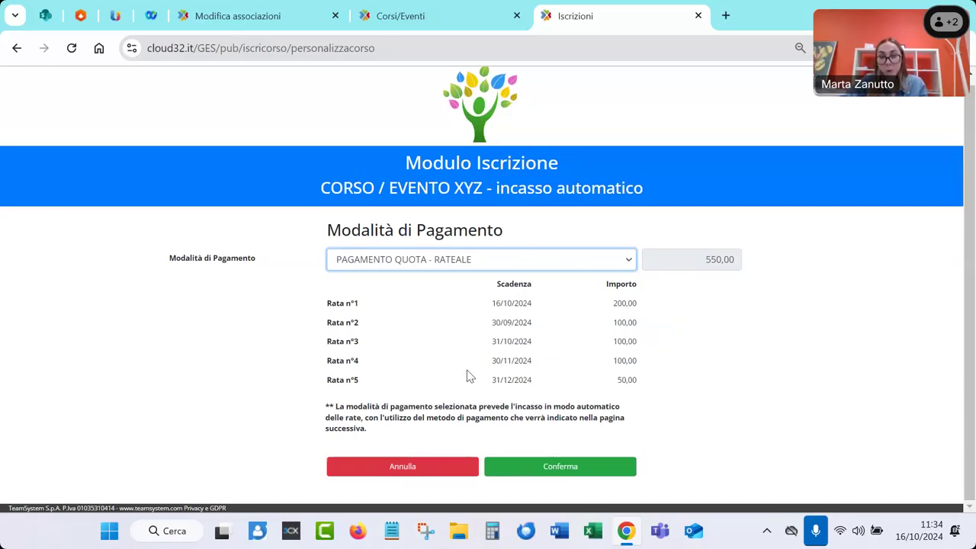
Confirm the installment plan and review the summary: 300,00 upfront, then 100,00, 100,00 and 50,00
click(534, 469)
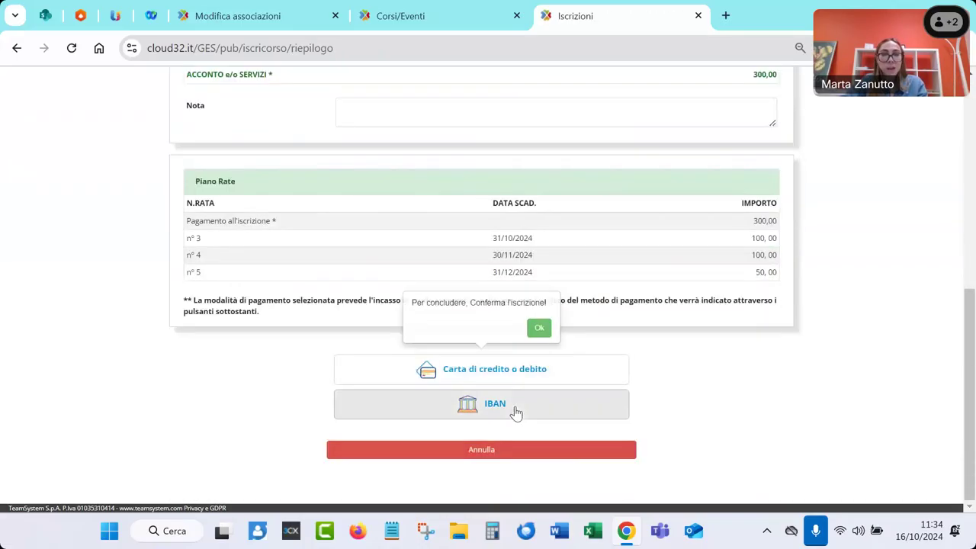
scroll(486, 277, up, 2)
scroll(487, 279, up, 4)
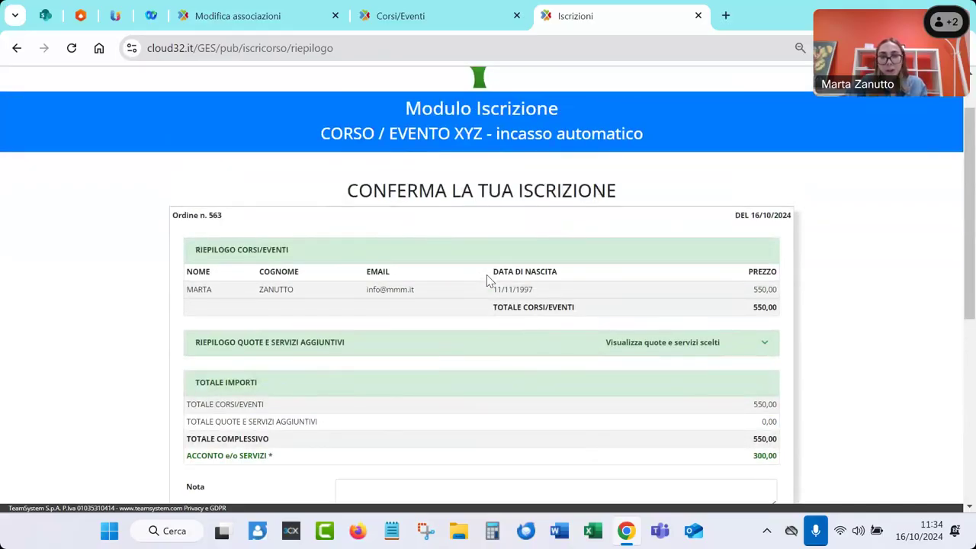
scroll(486, 279, down, 4)
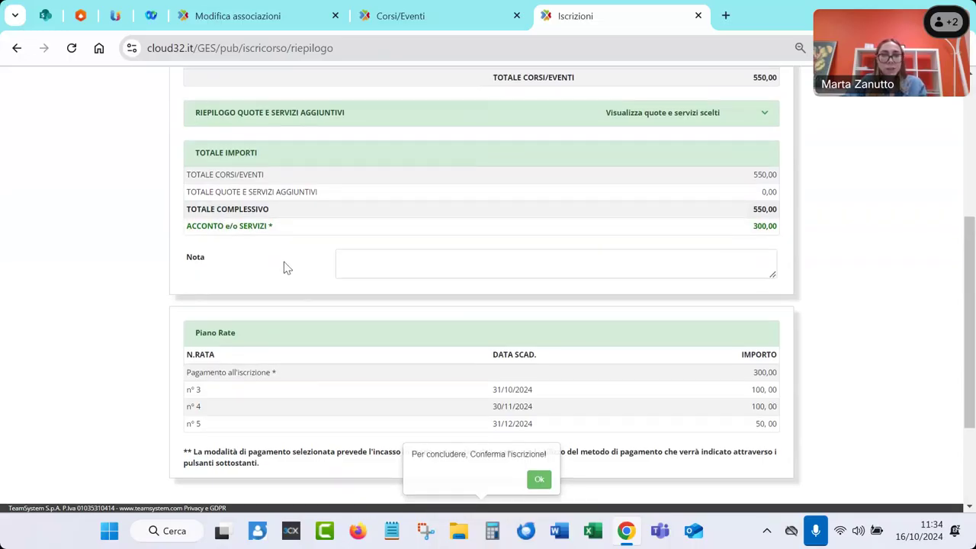
scroll(283, 267, down, 1)
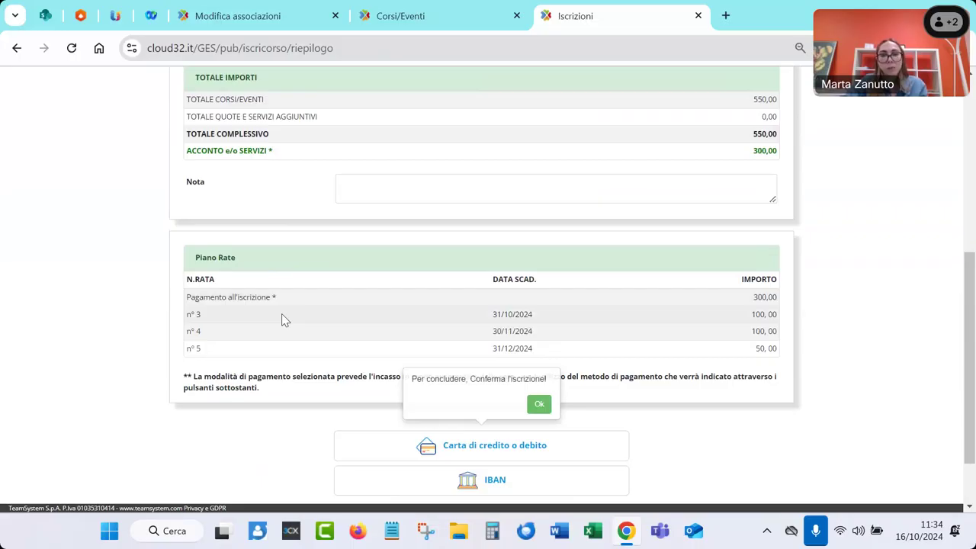
click(538, 404)
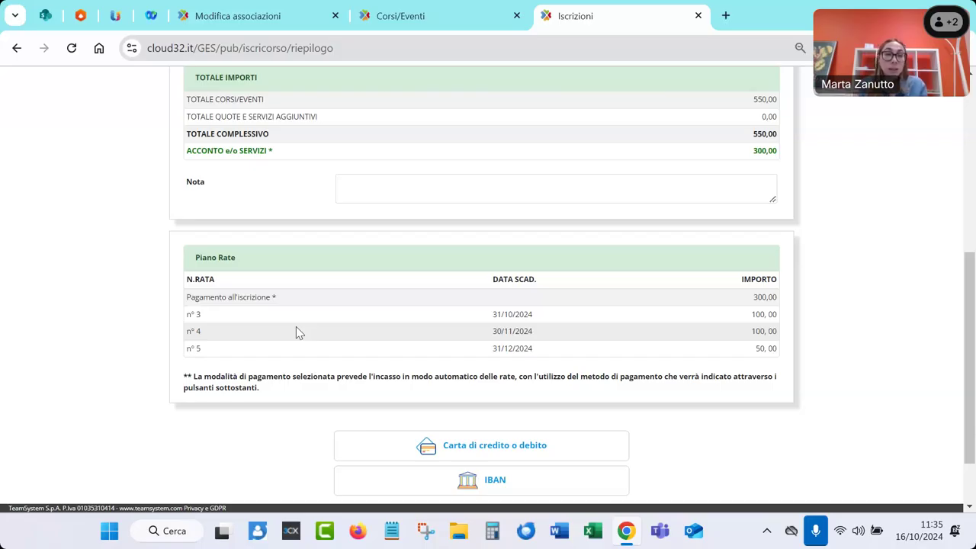
scroll(296, 328, down, 1)
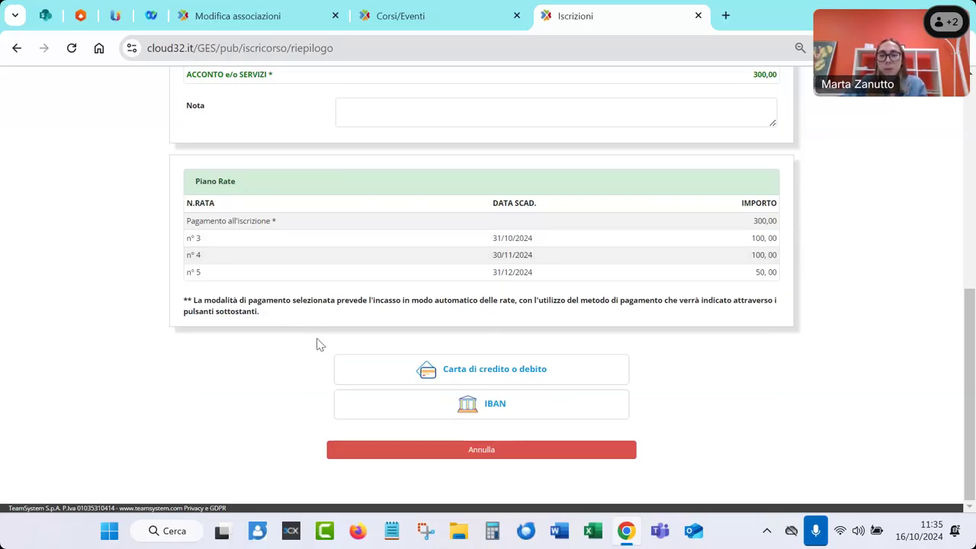
Choose credit or debit card payment in TS Pay and enter the cardholder's full name
click(390, 374)
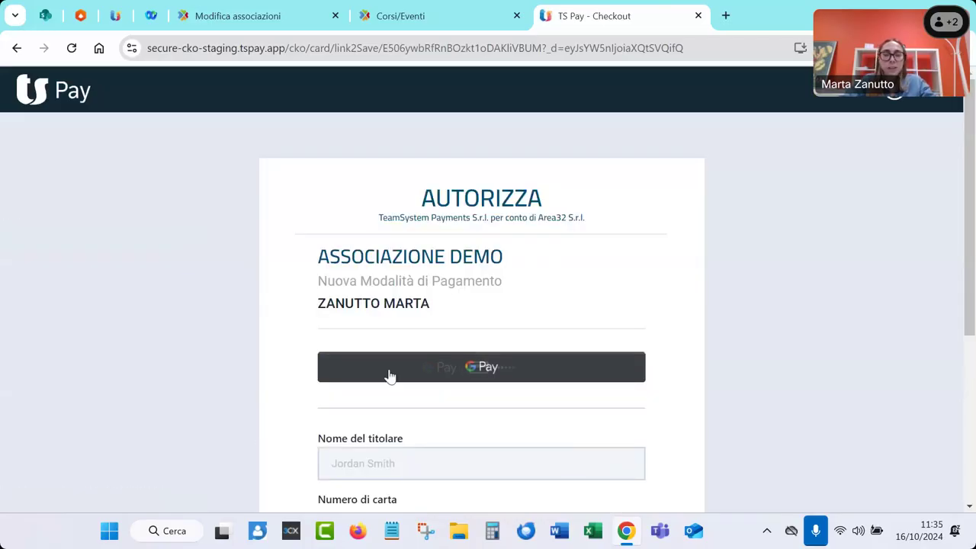
scroll(389, 375, down, 1)
click(387, 387)
Paste the test Visa number, set expiry 09/26 and CVV 123, and confirm the authorisation
scroll(95, 482, down, 3)
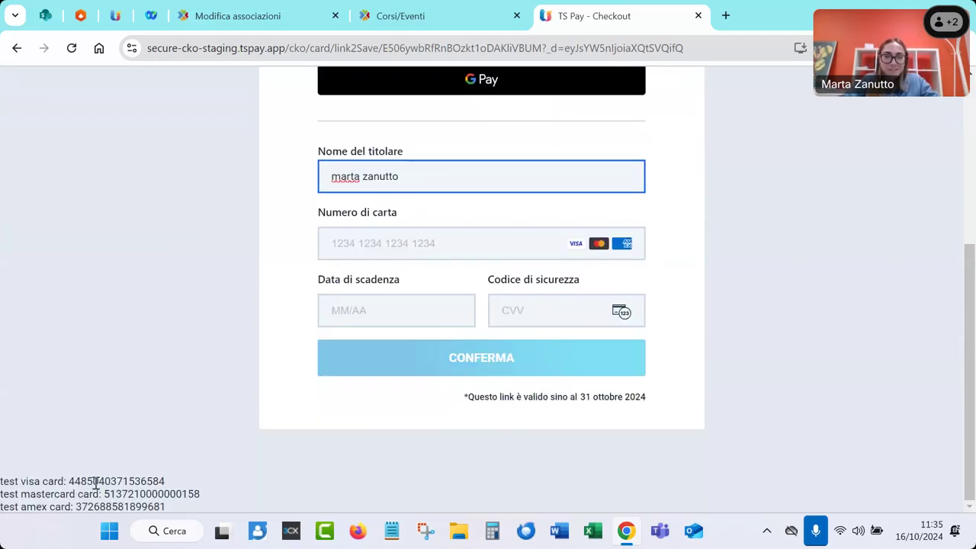
double_click(103, 481)
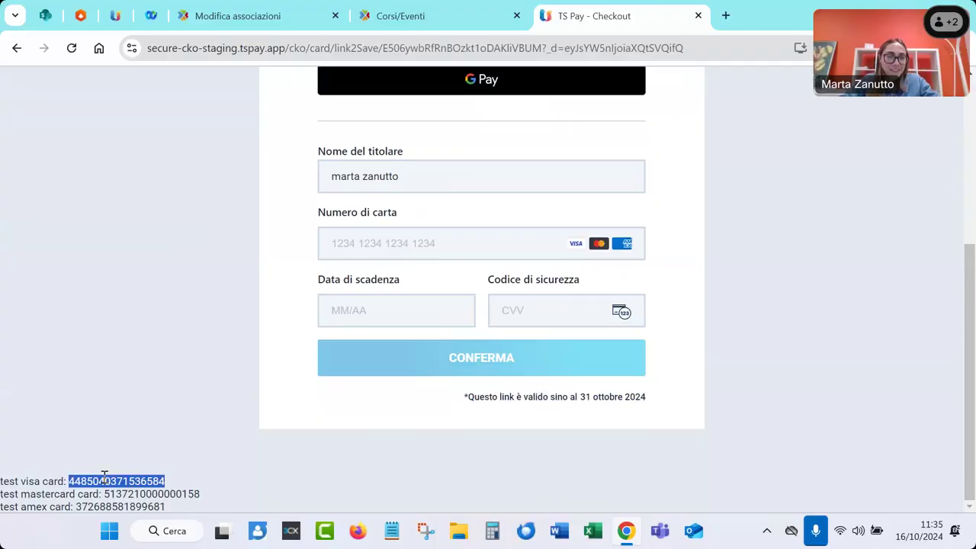
click(334, 247)
key(ctrl+v)
click(346, 305)
text(09/24)
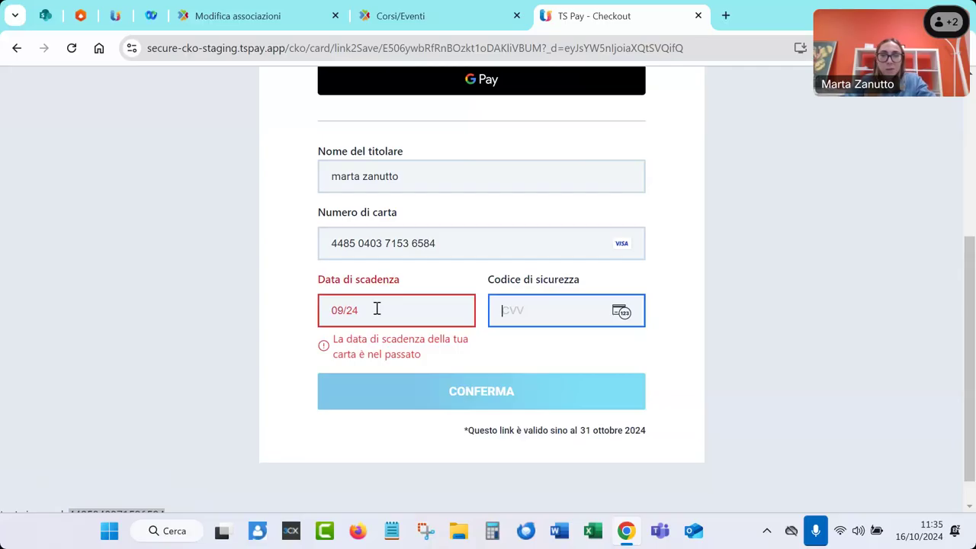
click(369, 314)
key(BackSpace)
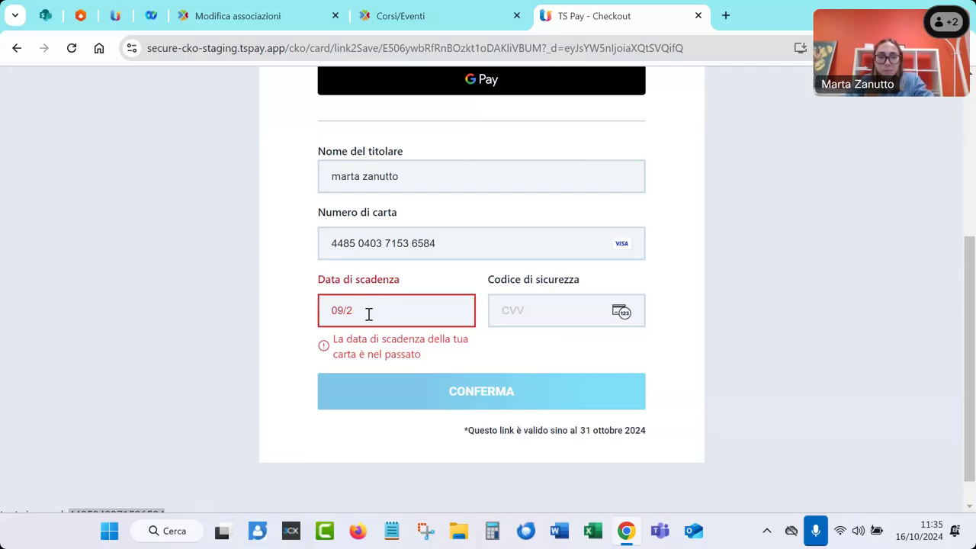
text(6)
text(123)
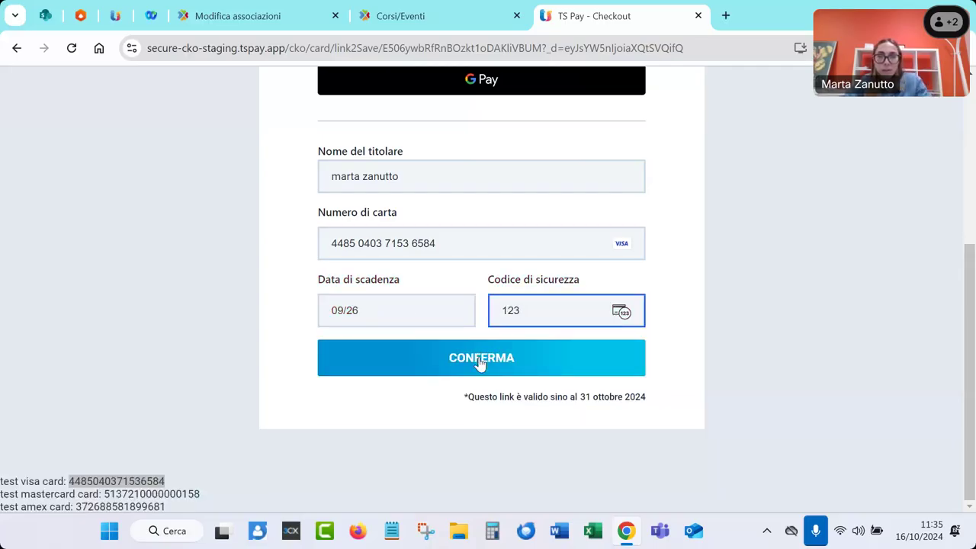
click(479, 360)
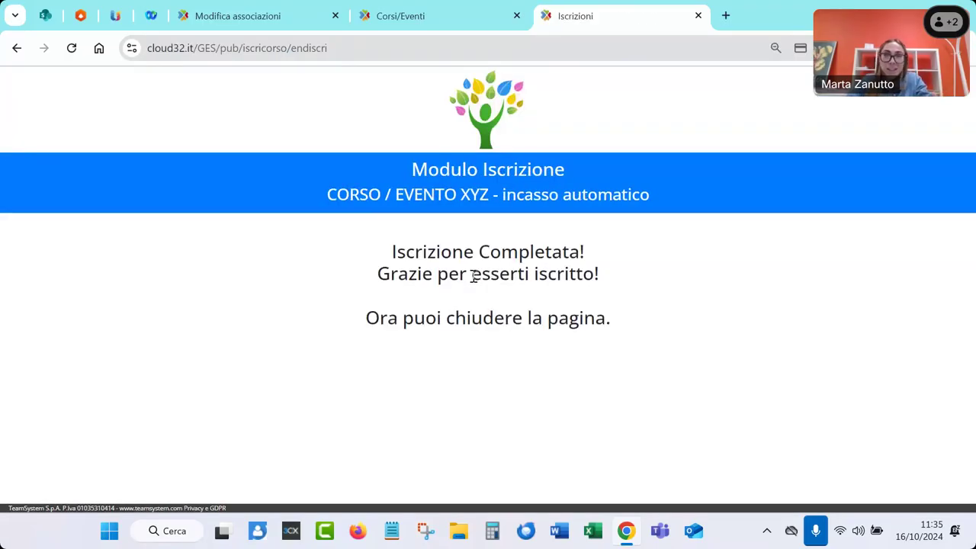
Close the finished enrollment tab and go to ISCRIZIONI > Iscrizioni Online from the home dashboard
click(698, 15)
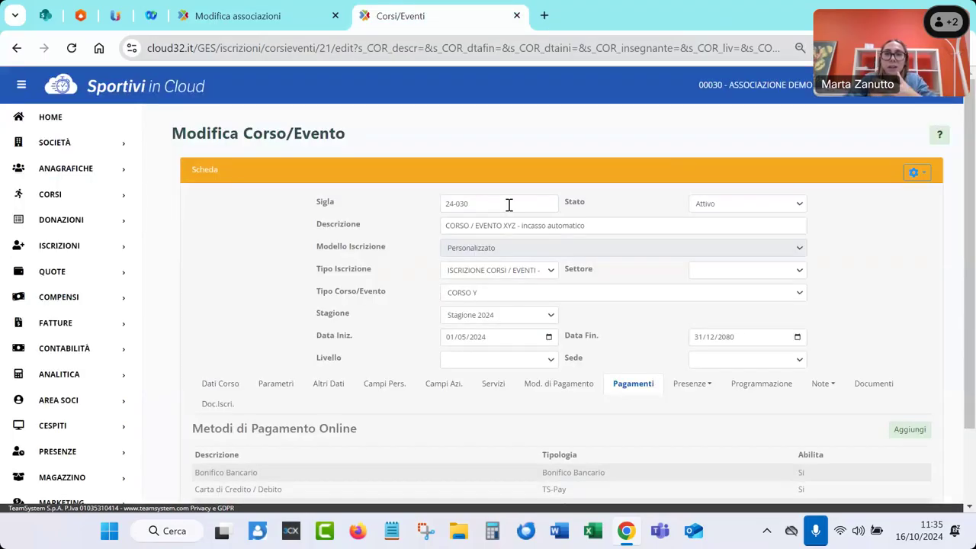
click(55, 116)
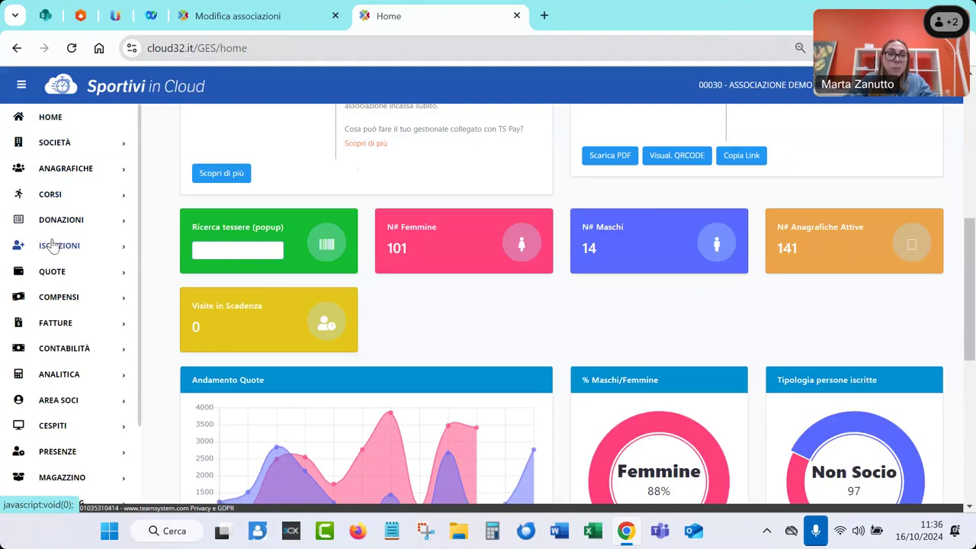
click(54, 245)
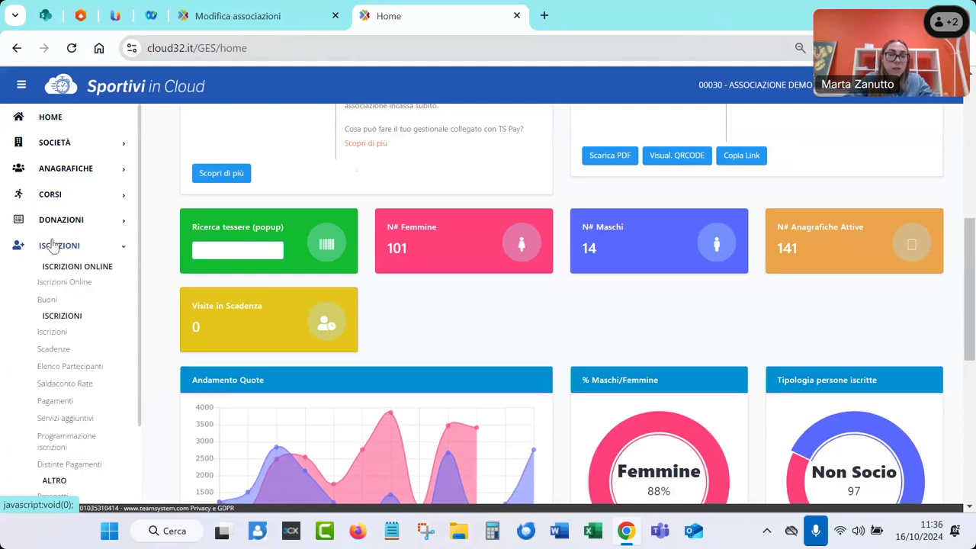
click(64, 282)
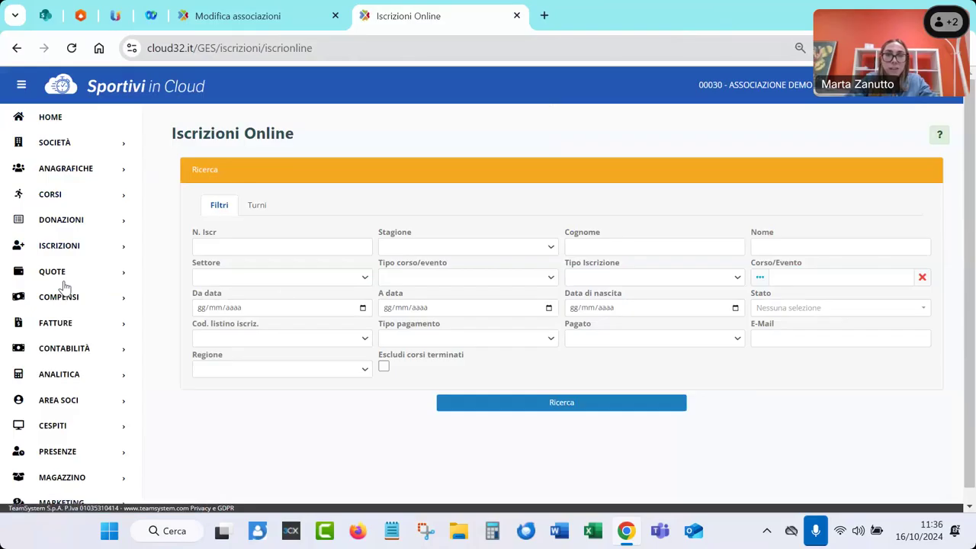
Search online registrations and check the newest entry, 563, paid via TS-Pay
click(449, 402)
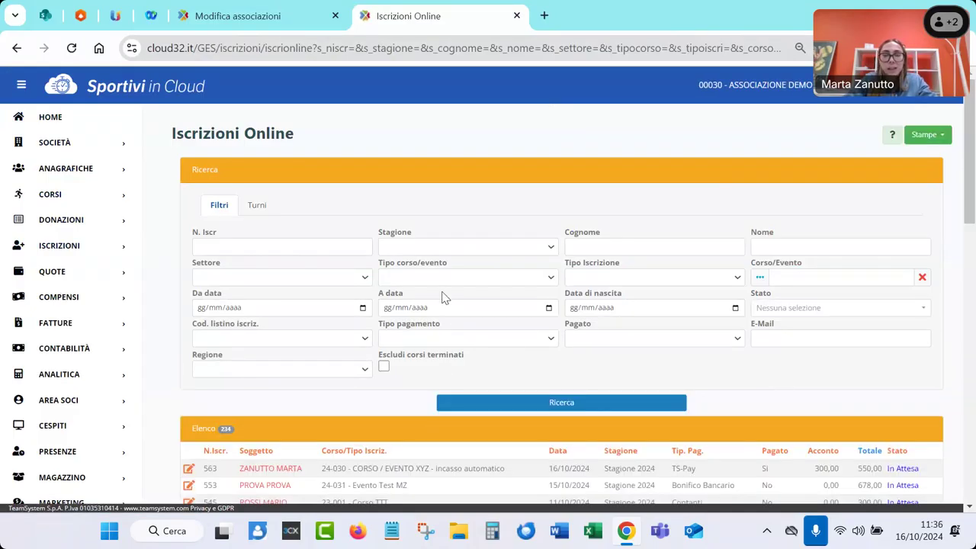
scroll(434, 313, down, 2)
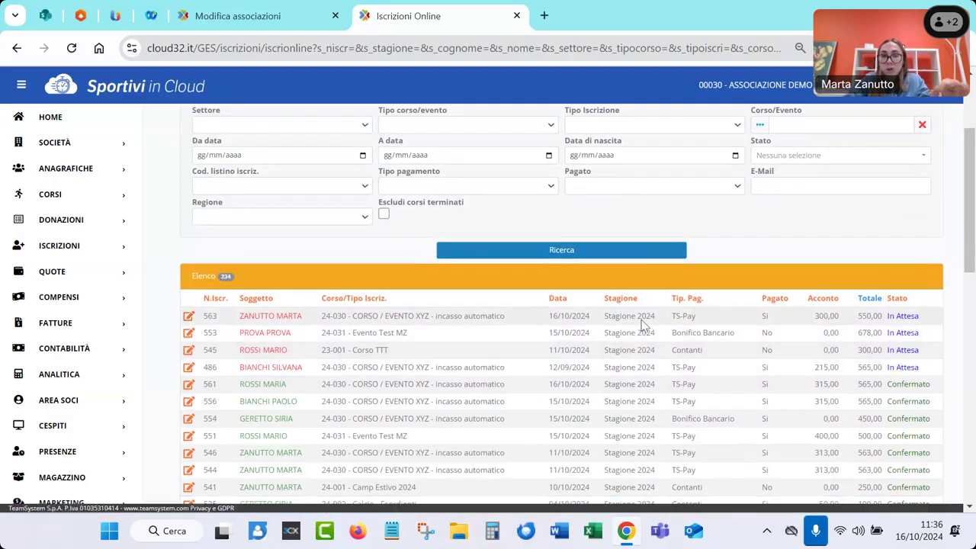
drag(676, 315, 767, 317)
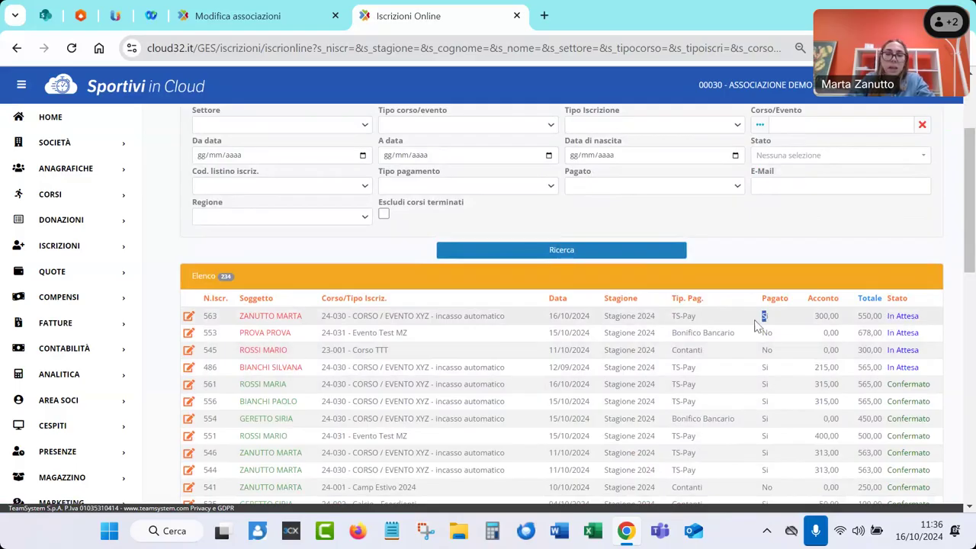
Open registration 563 and review its detail lines totalling 550,00 with the 300,00 TS-Pay deposit
click(189, 318)
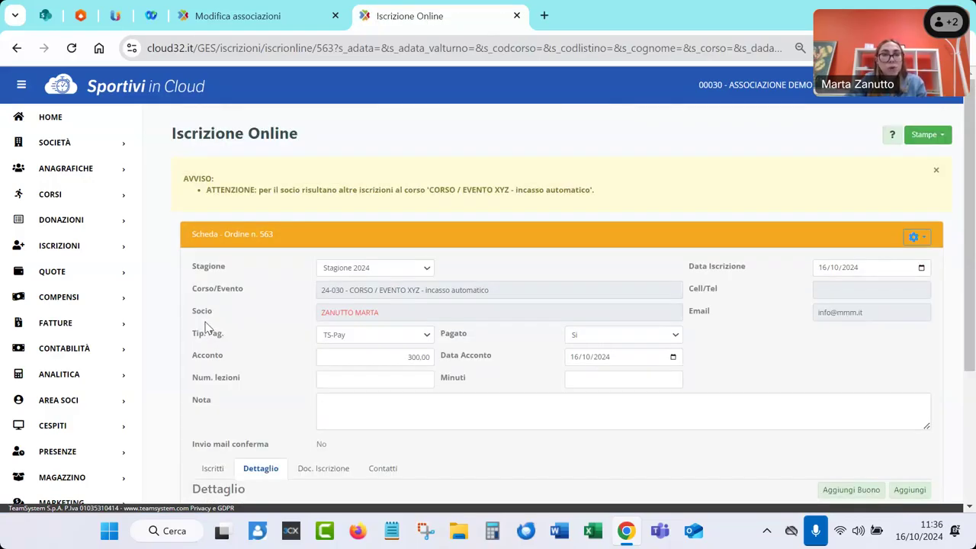
scroll(206, 326, down, 1)
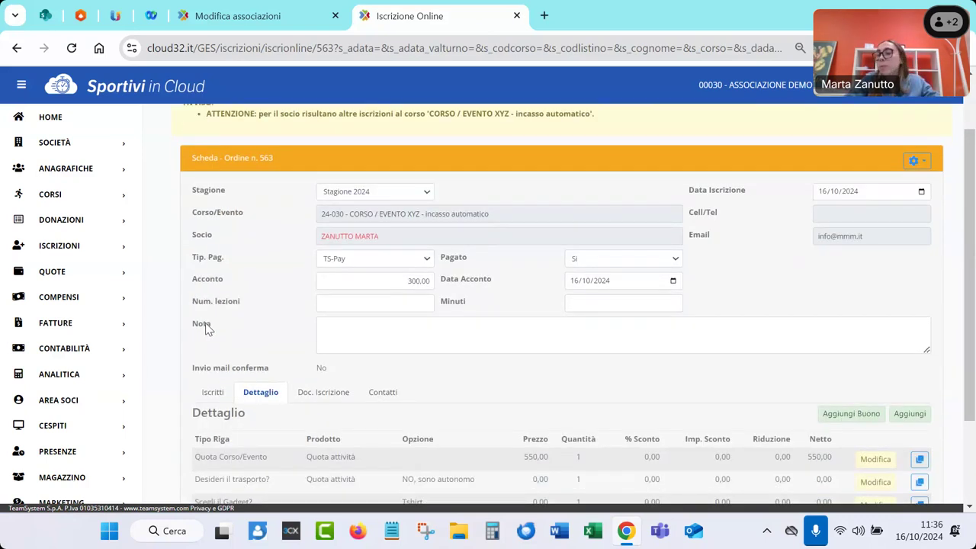
scroll(207, 326, down, 1)
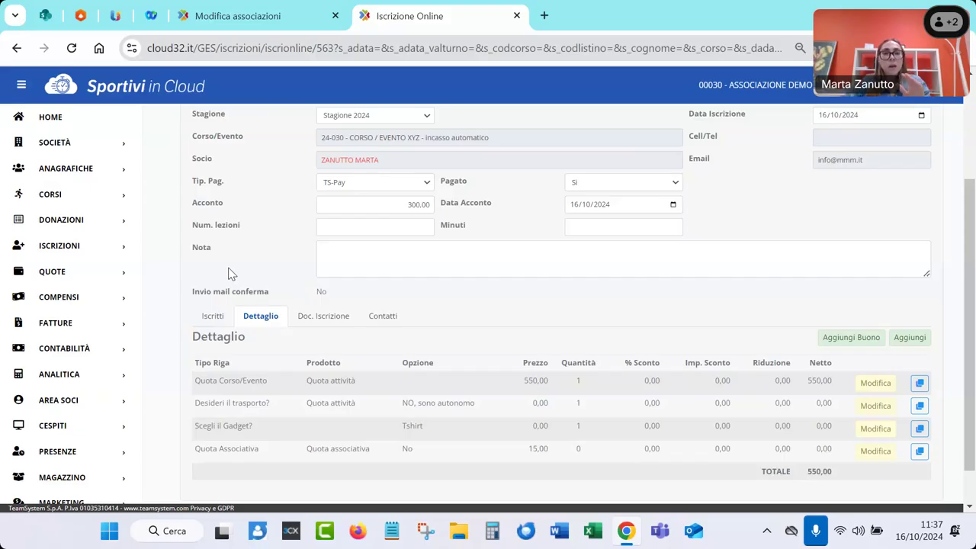
scroll(170, 263, up, 1)
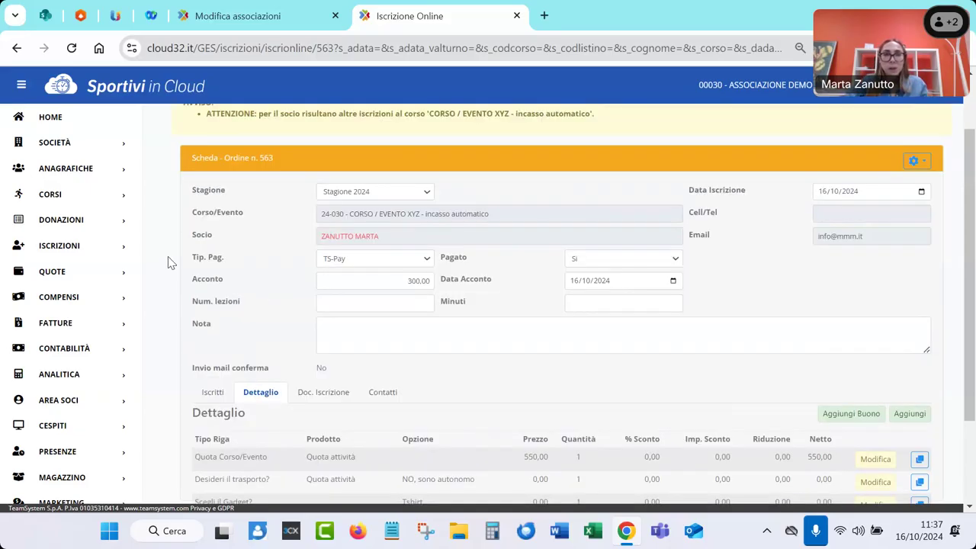
scroll(169, 263, down, 1)
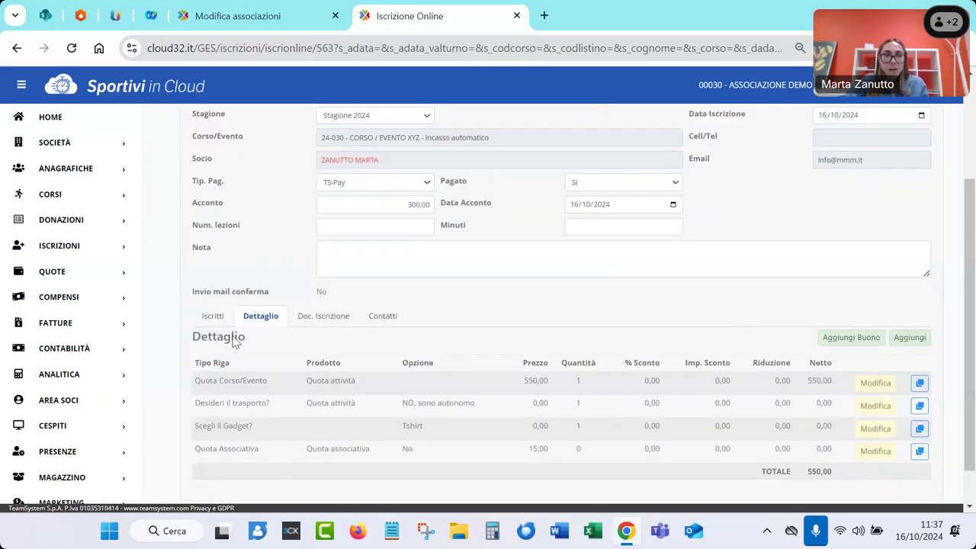
scroll(233, 333, down, 1)
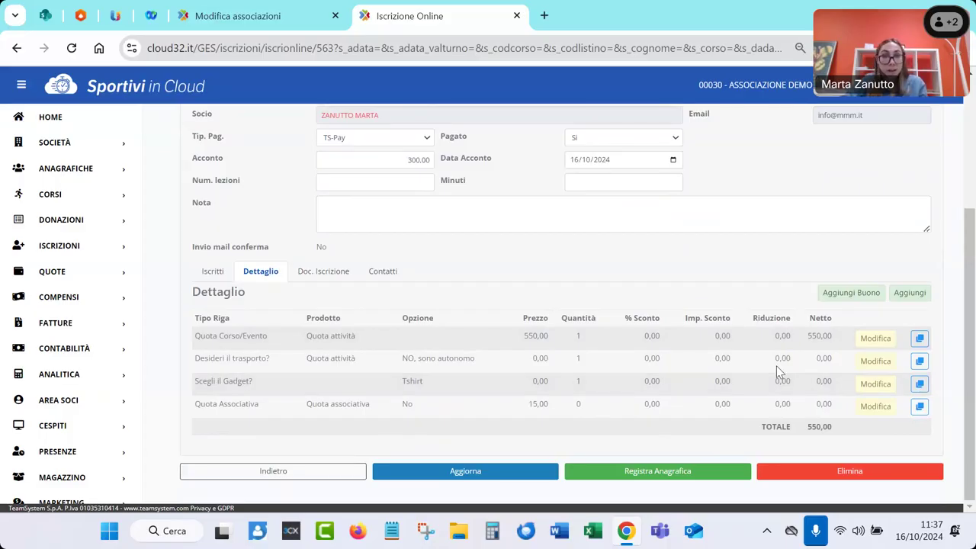
Use Registra Anagrafica to match the existing member record, then update it with the enrollment data
click(608, 472)
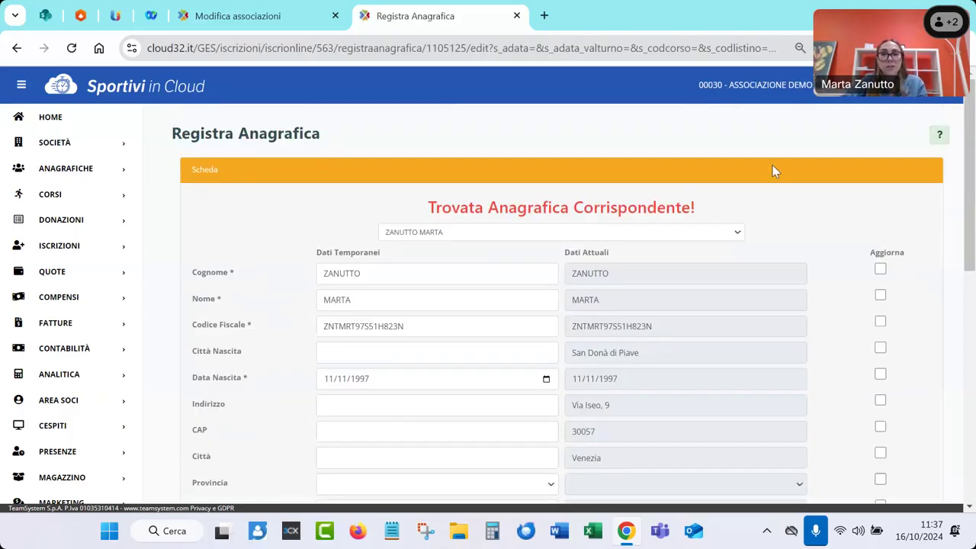
scroll(636, 354, down, 3)
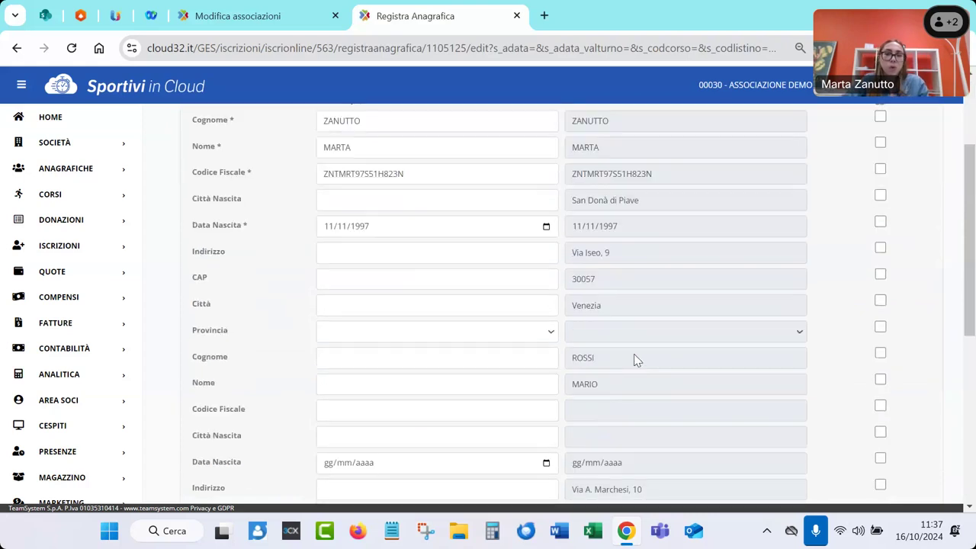
scroll(627, 354, down, 3)
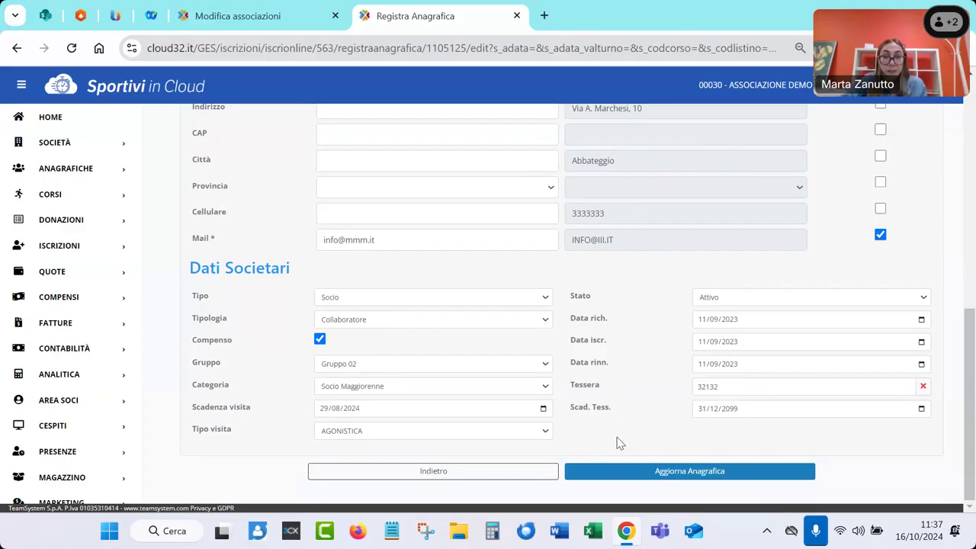
click(624, 473)
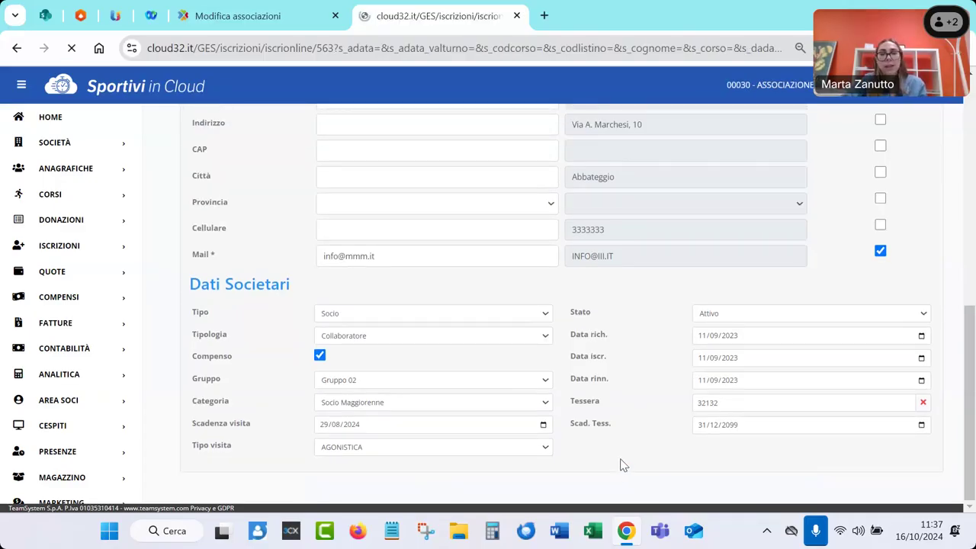
click(16, 167)
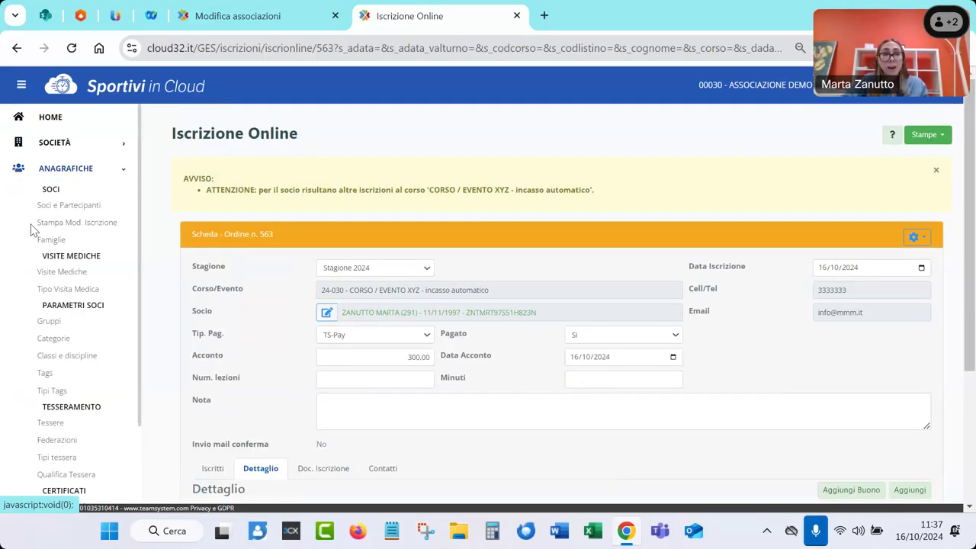
click(17, 168)
scroll(153, 230, down, 3)
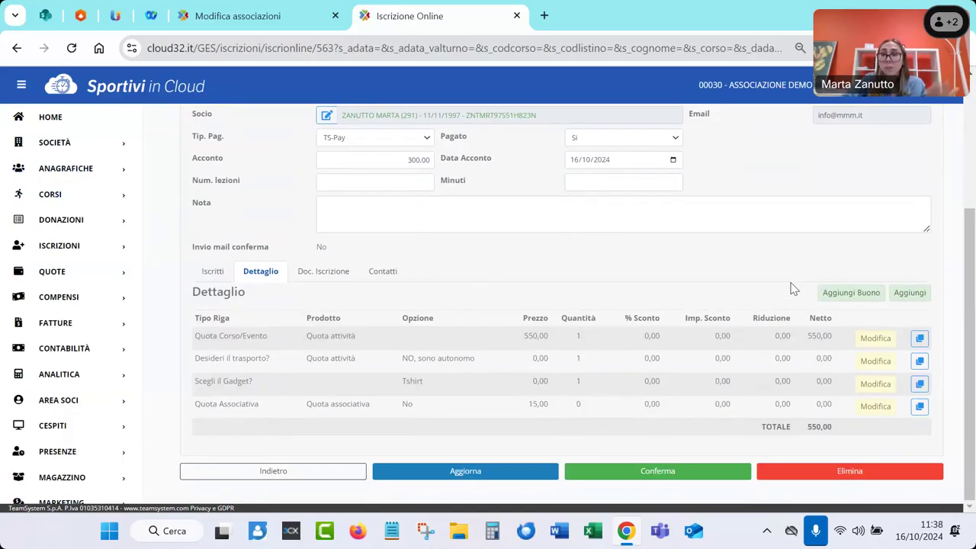
Confirm registration 563 and check its two collected 16/10/2024 installments of 200,00 and 100,00
click(632, 474)
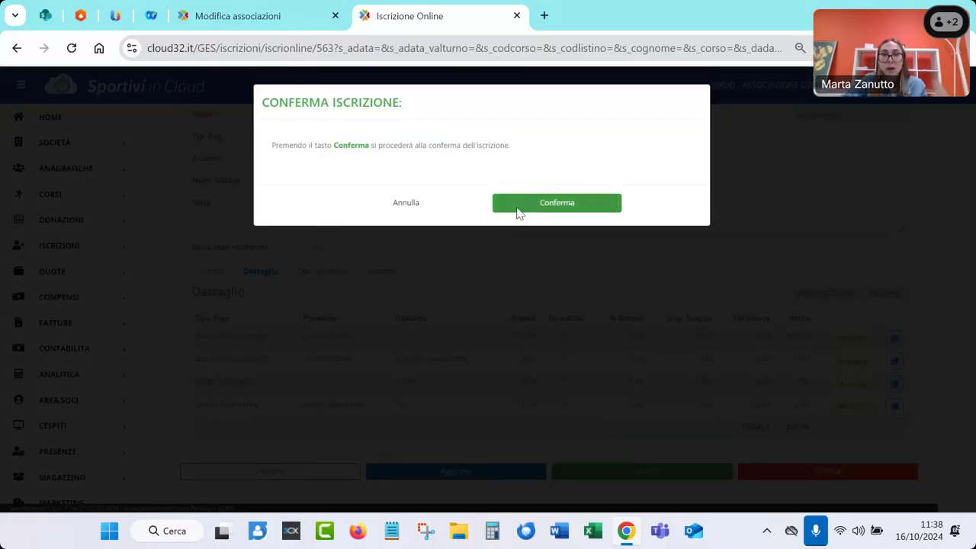
click(518, 204)
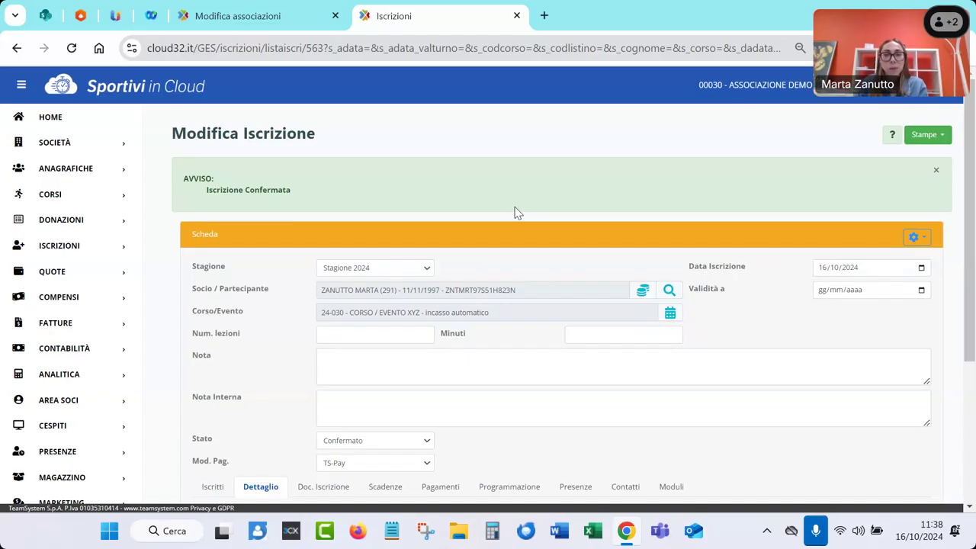
click(16, 254)
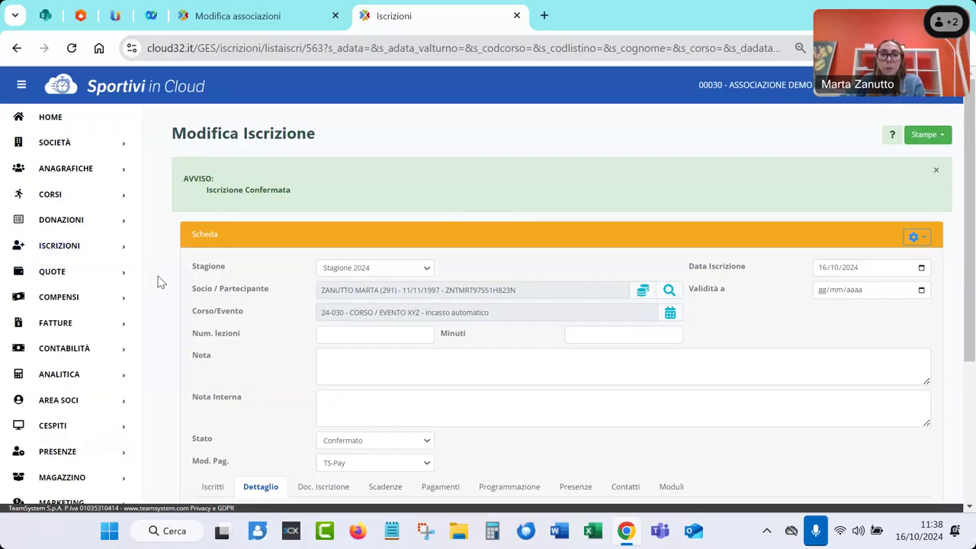
scroll(160, 282, down, 1)
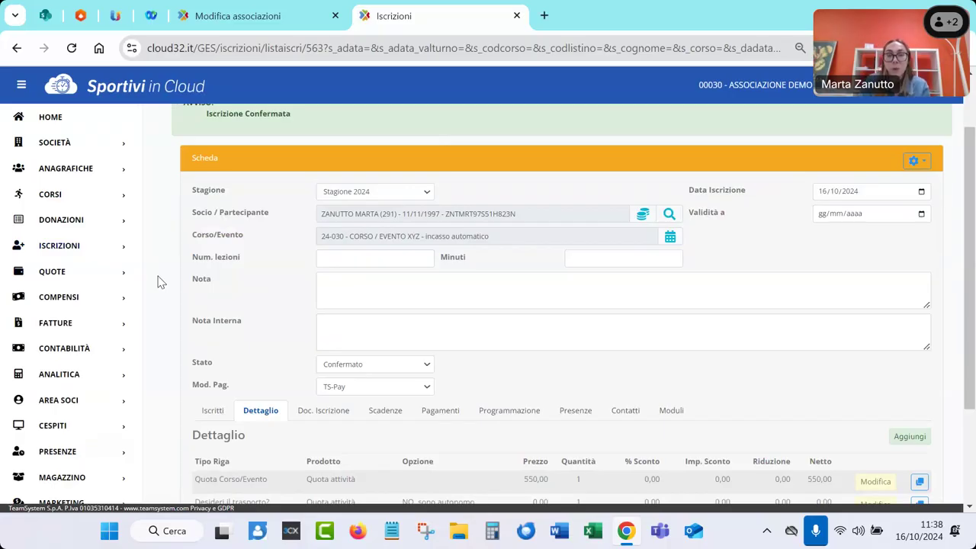
scroll(160, 282, down, 2)
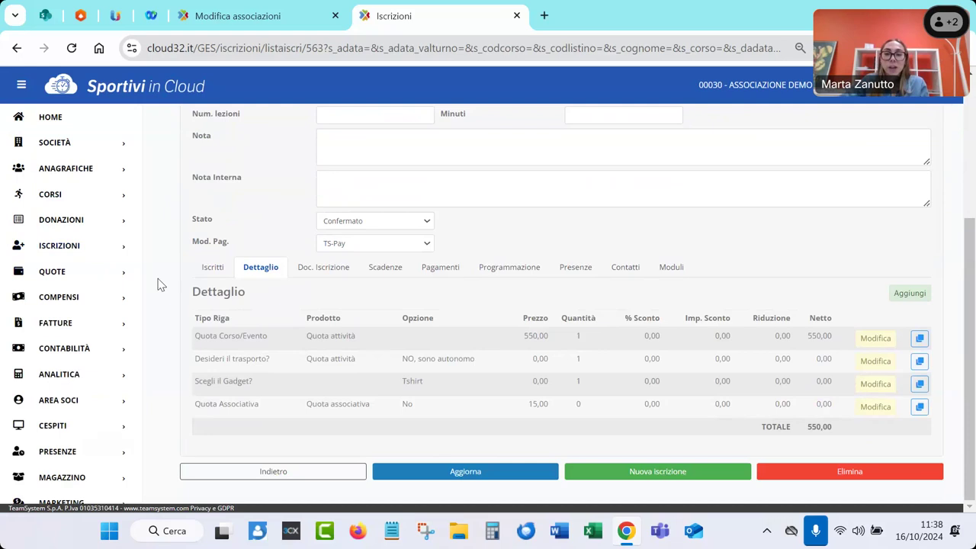
click(405, 281)
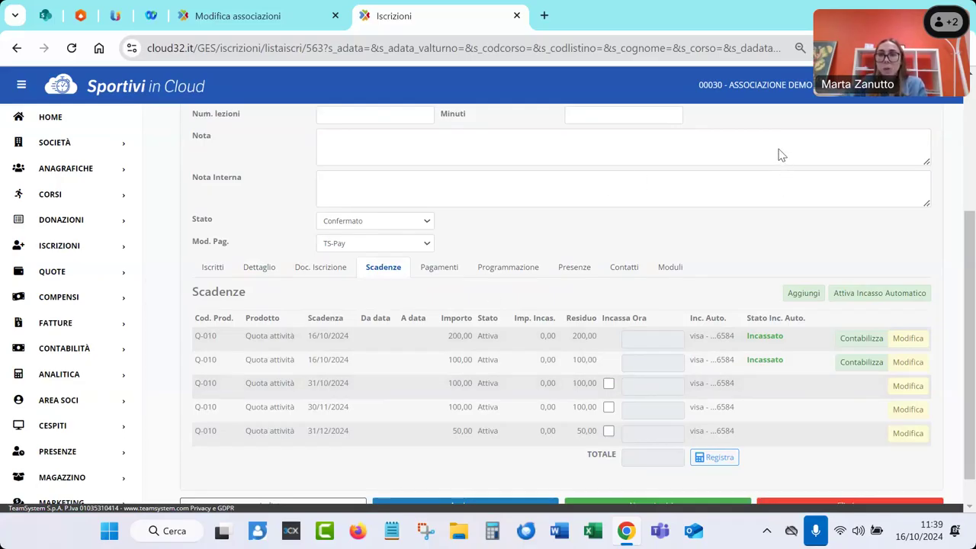
Post the collected 300,00 card installments to accounting with Contabilizza Incasso Automatico
click(856, 341)
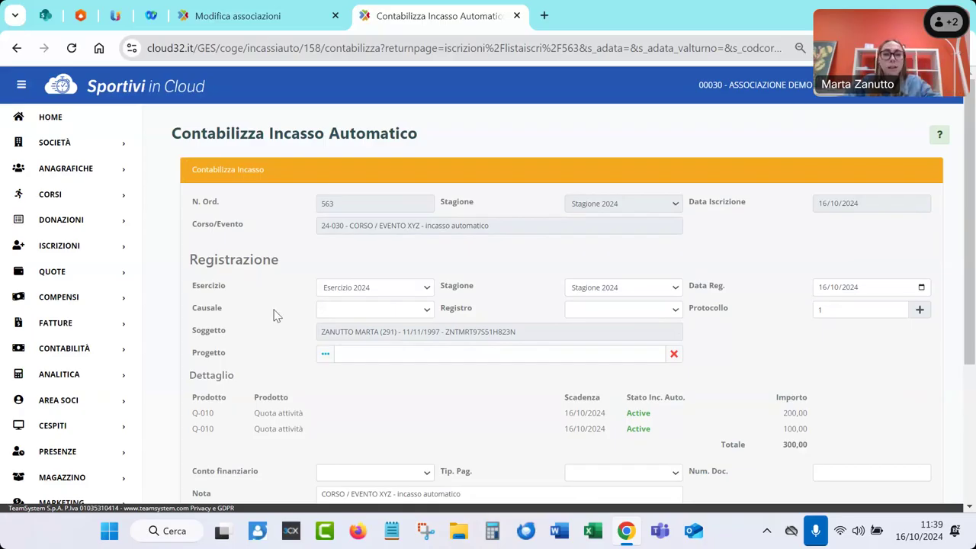
Set the posting reason to Quota and the financial account to Banca BCC
scroll(277, 315, down, 1)
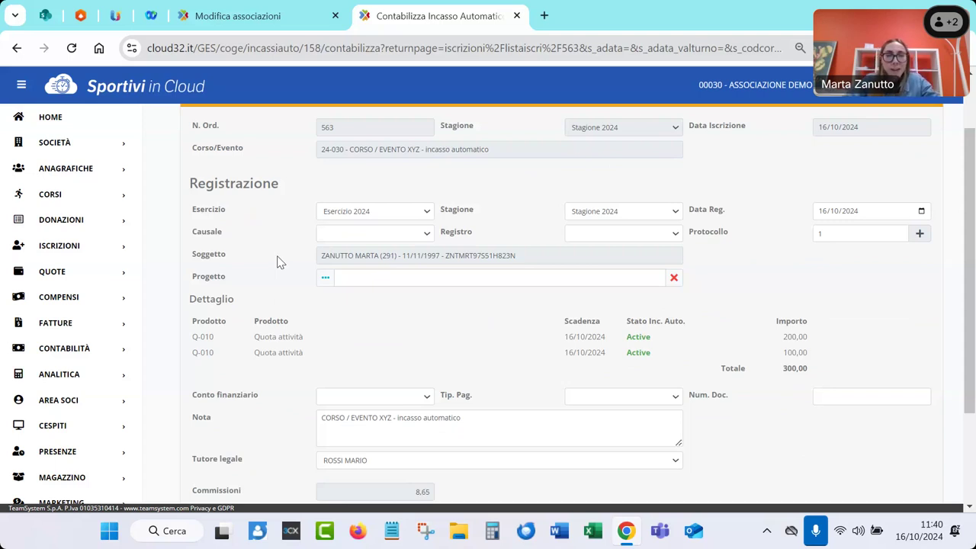
click(370, 236)
click(366, 272)
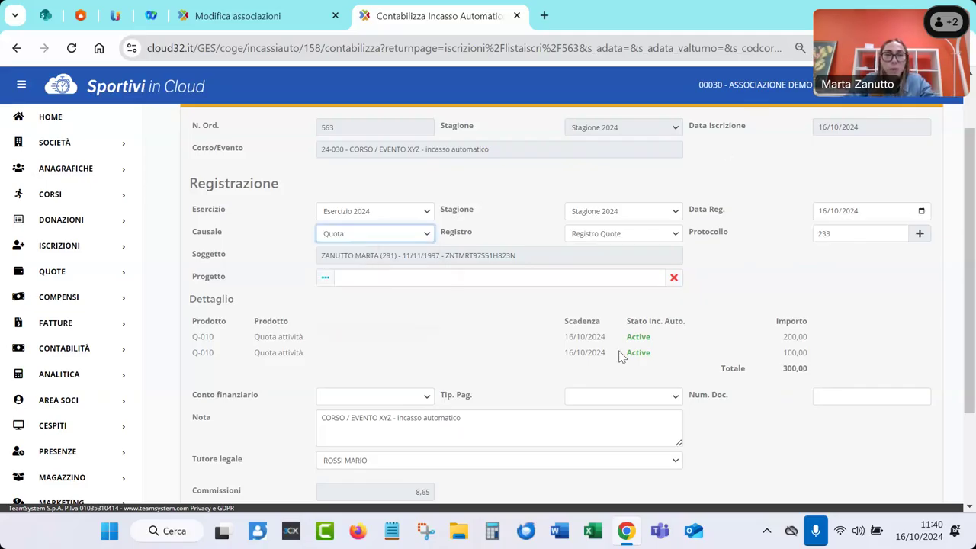
scroll(471, 342, down, 2)
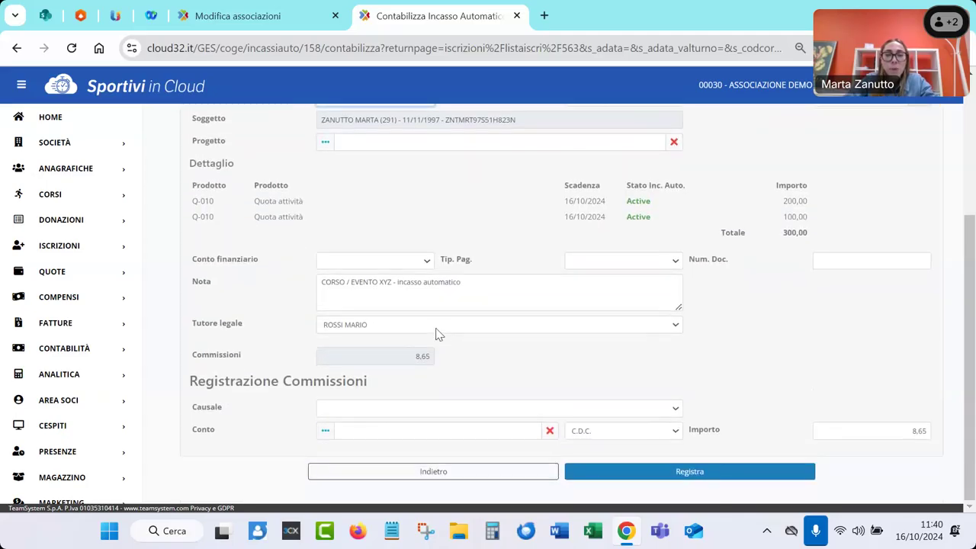
click(366, 265)
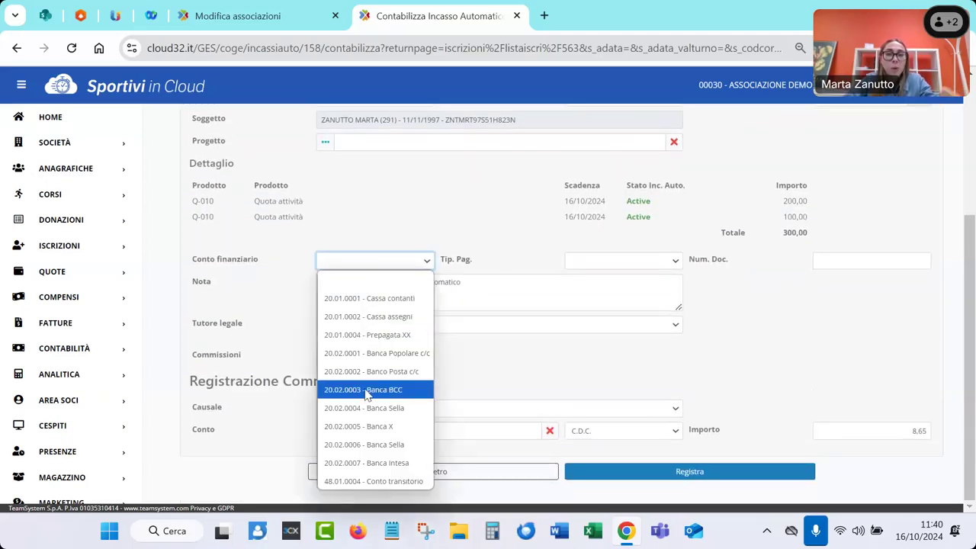
click(366, 389)
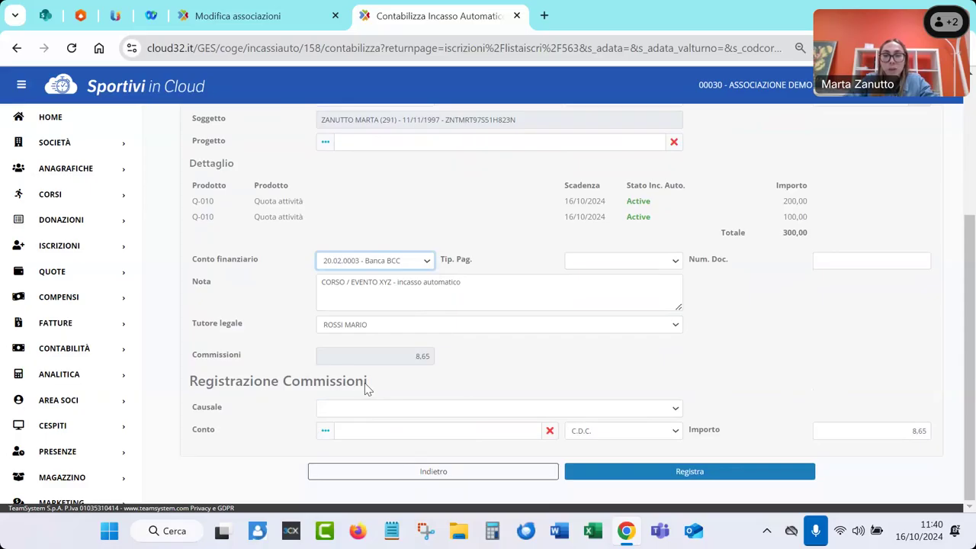
Set payment type Carta di cred./POS, fees reason Pagamenti Vari and account Altre spese bancarie, then register
click(600, 261)
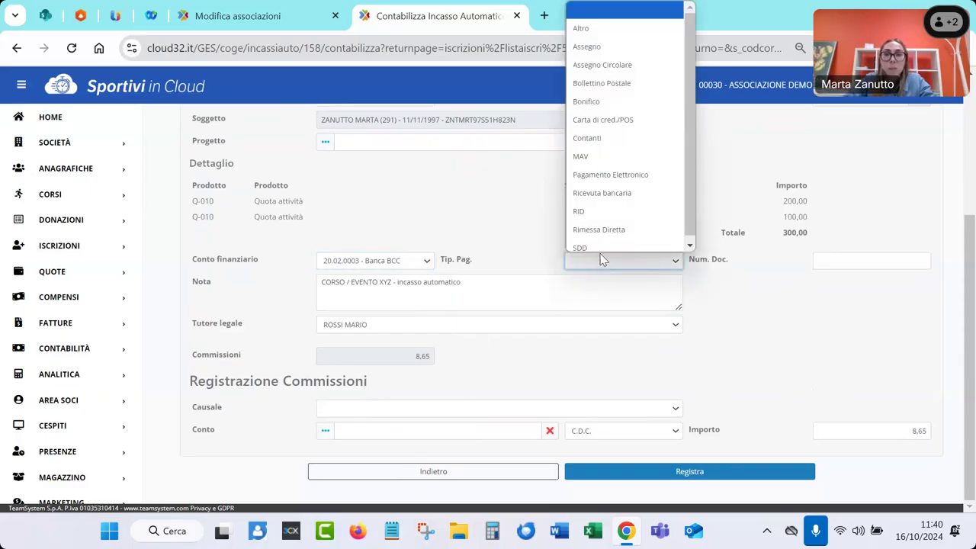
click(598, 119)
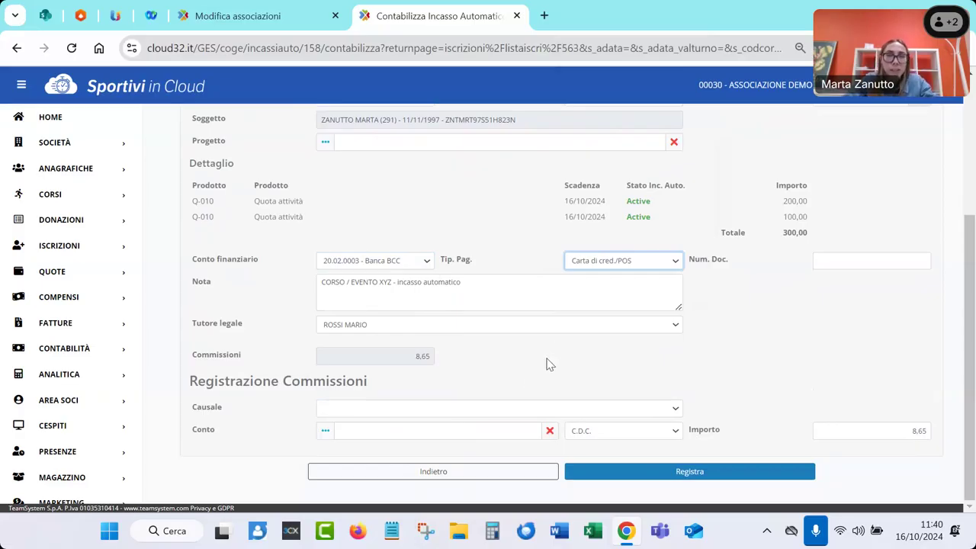
click(442, 417)
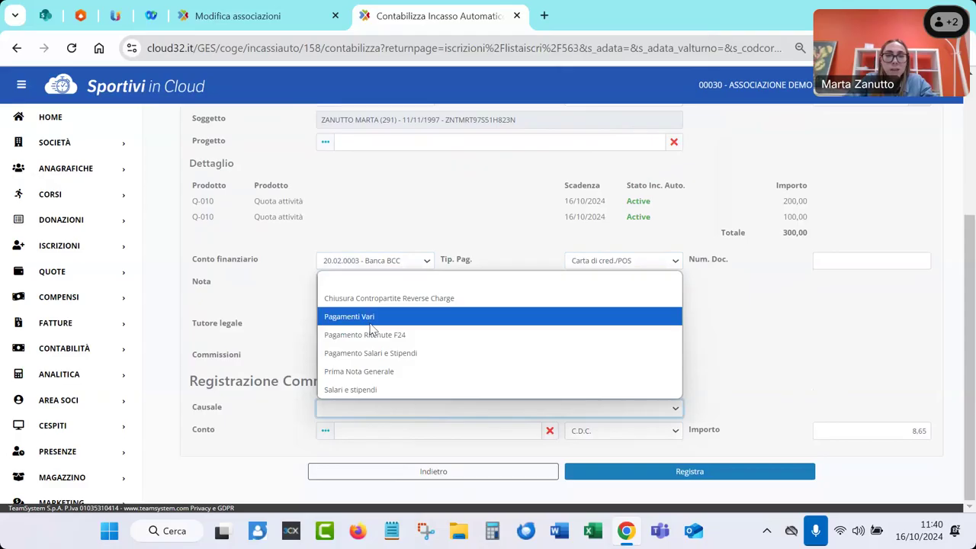
click(371, 312)
click(379, 432)
text(spese)
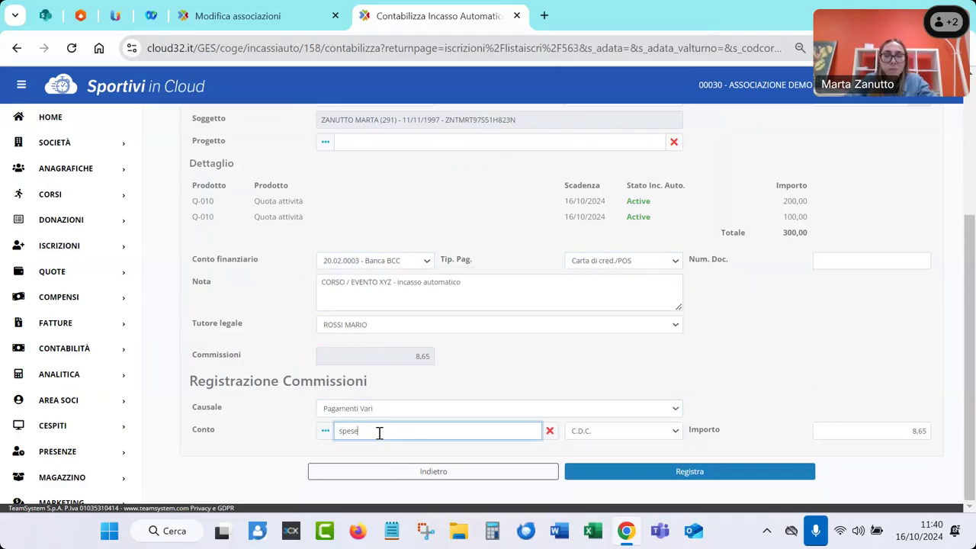
text( bancarie)
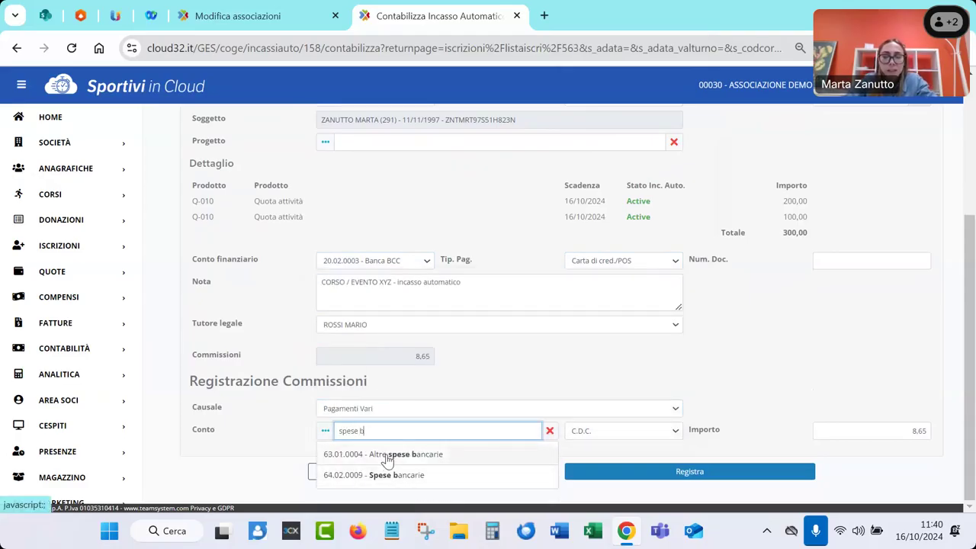
click(385, 455)
click(626, 478)
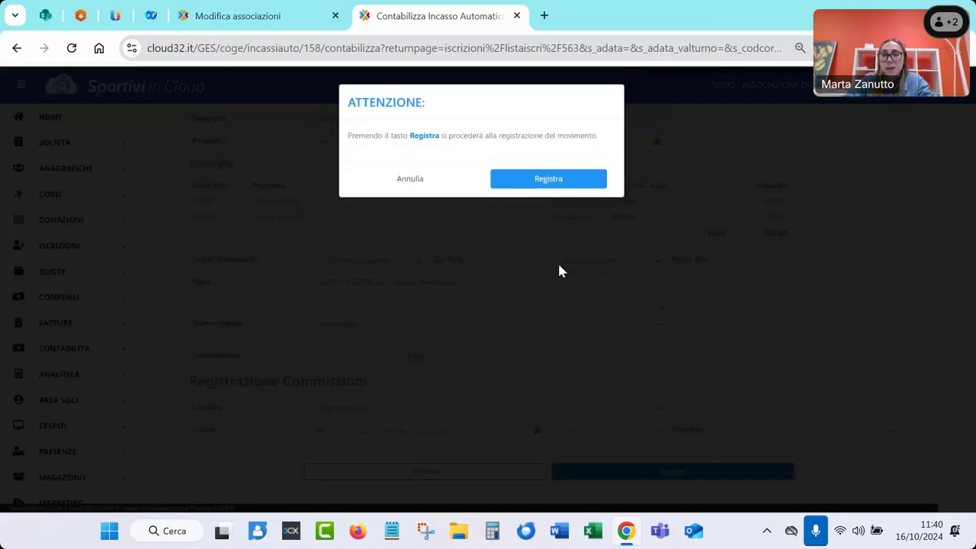
Confirm quota registration 233/Q1 for 300,00, check its movement lines, and print the Ricevuta receipt
click(538, 182)
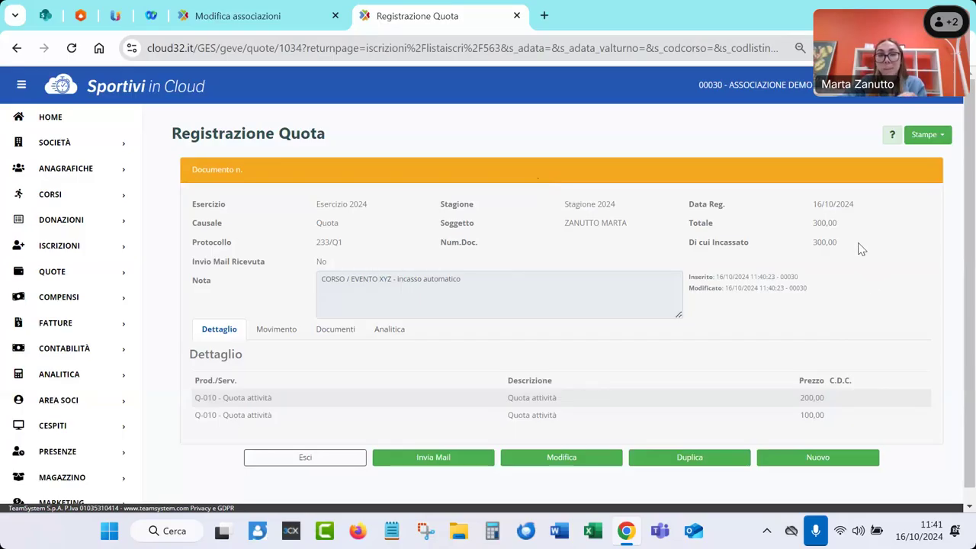
click(256, 333)
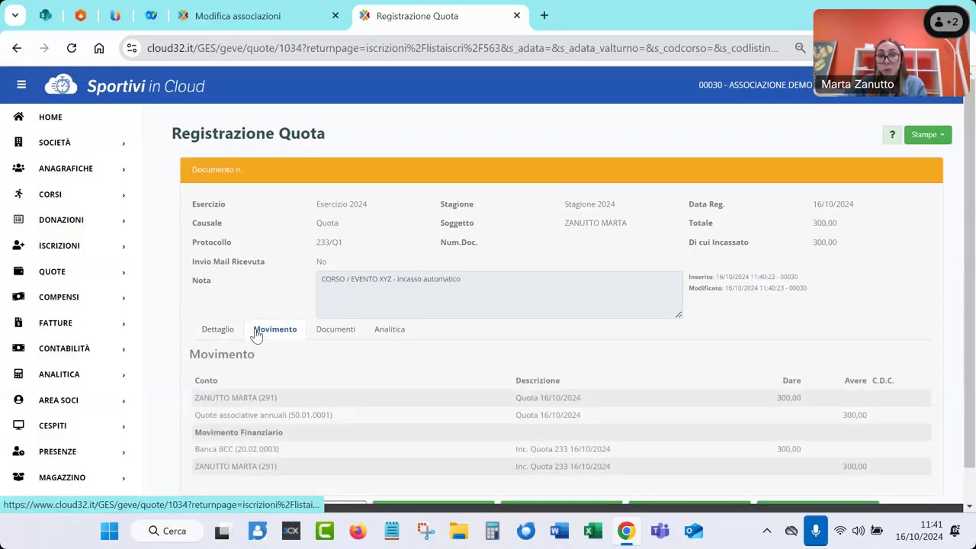
scroll(259, 342, down, 1)
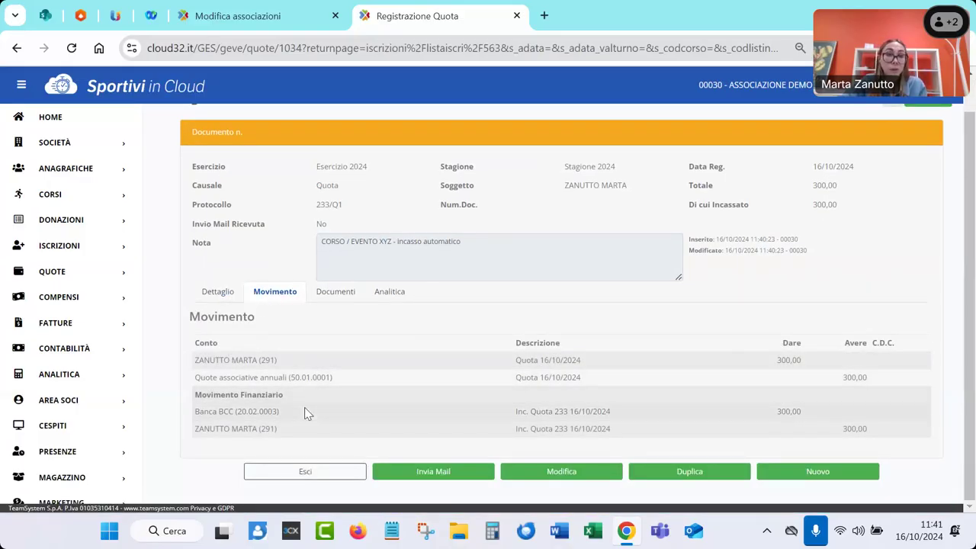
scroll(700, 339, up, 1)
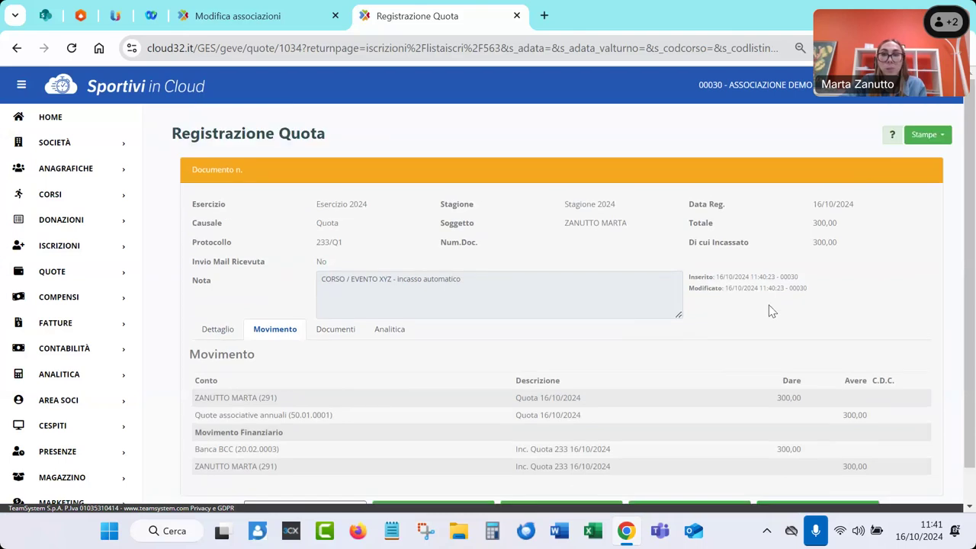
click(926, 135)
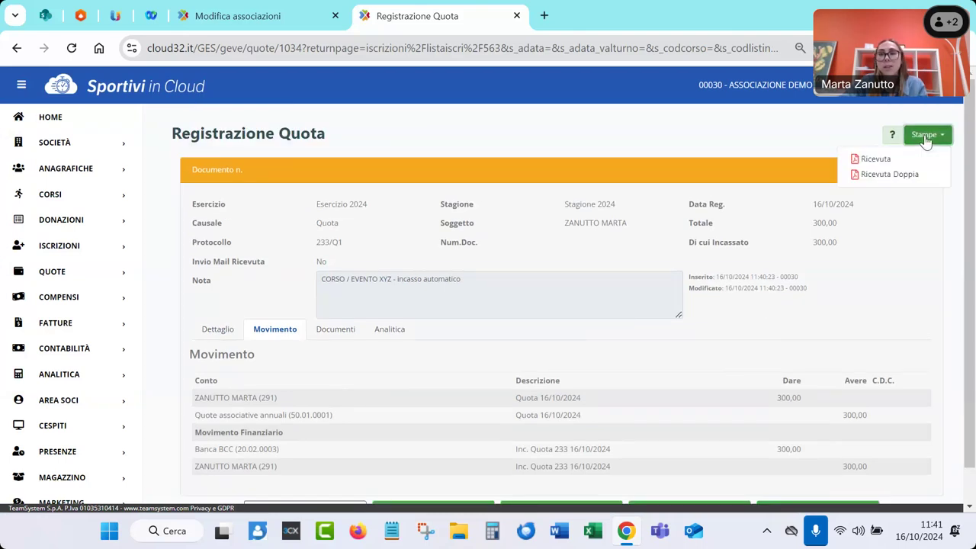
click(876, 159)
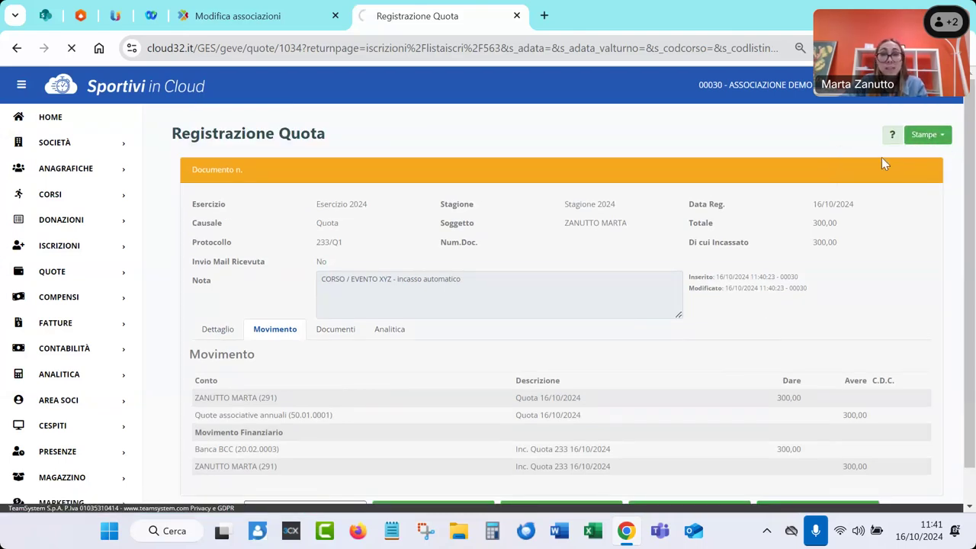
click(751, 92)
scroll(443, 336, down, 3)
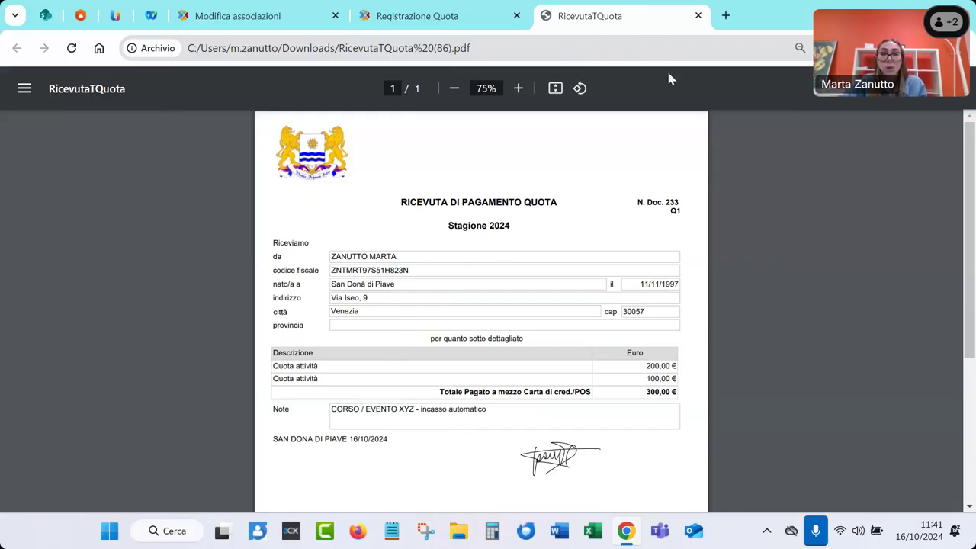
click(698, 16)
scroll(503, 317, down, 1)
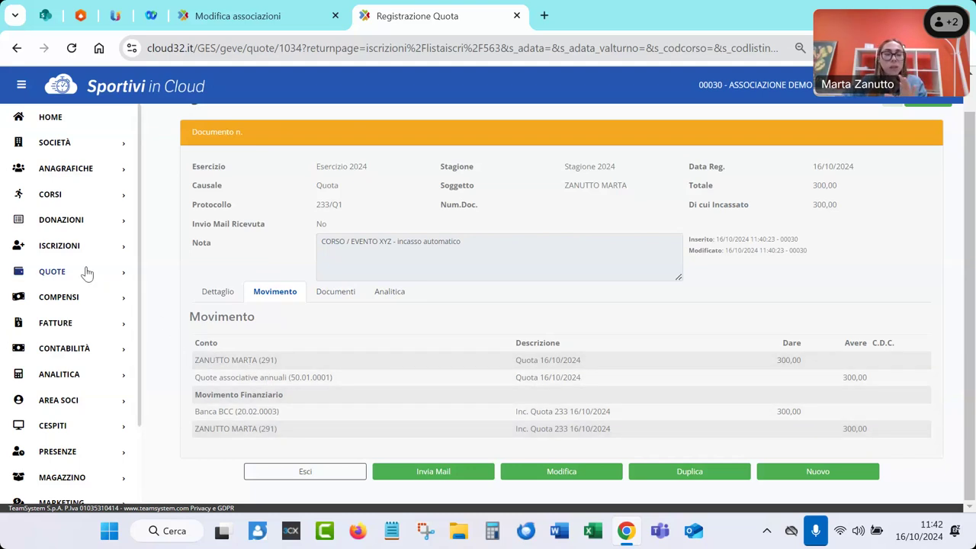
Expand the ISCRIZIONI section in the sidebar next to quota registration 233/Q1
click(47, 250)
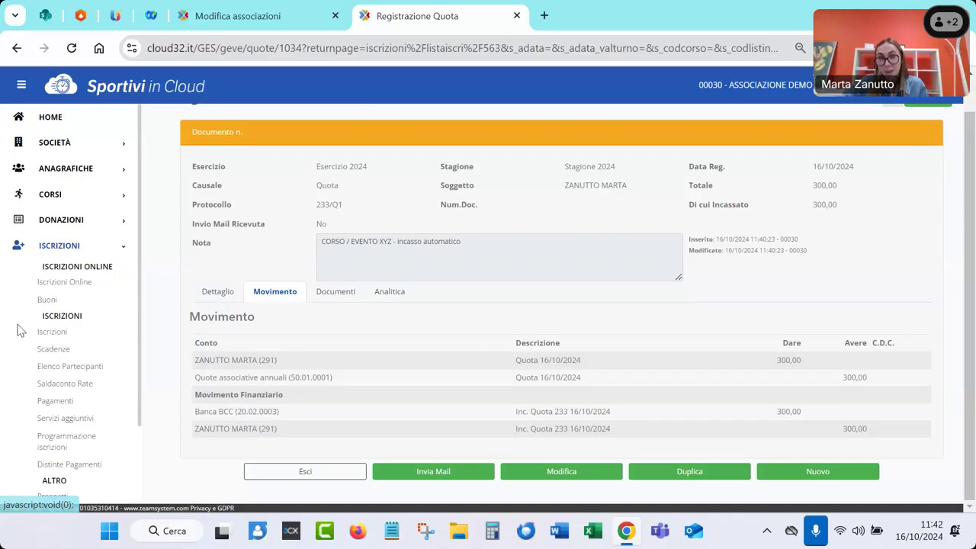
From the Iscrizioni list, open a blank new enrolment form dated 16/10/2024
click(57, 336)
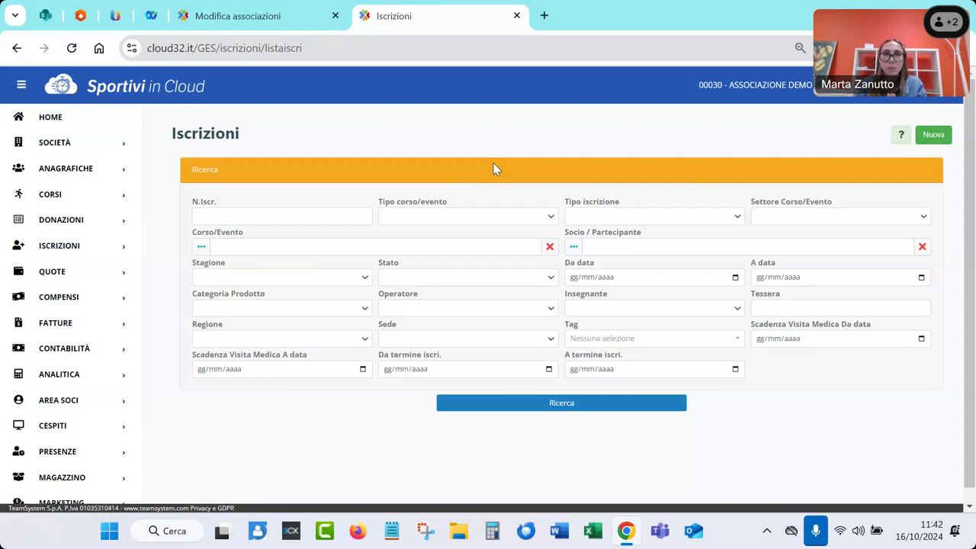
click(932, 135)
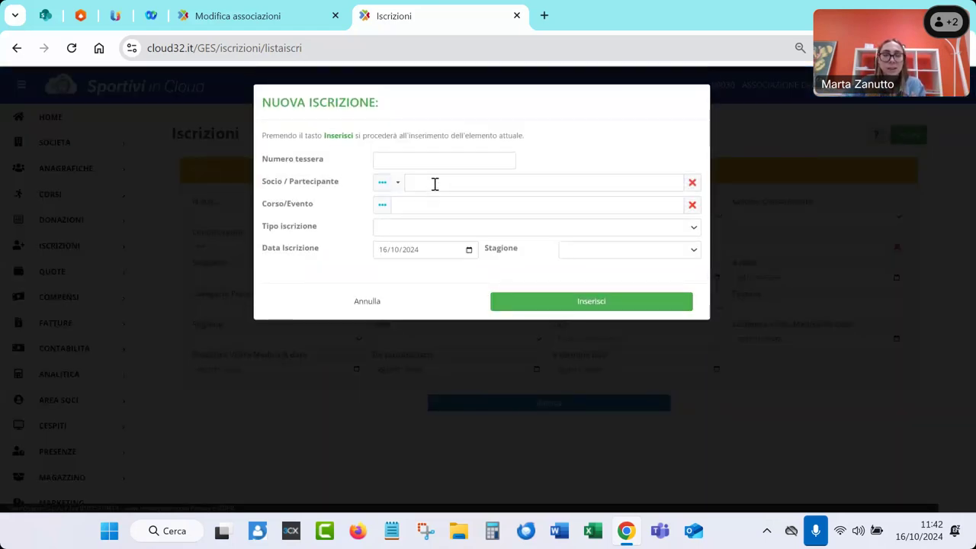
Select the participant in Socio / Partecipante by searching their surname
click(435, 184)
text(zanutto)
click(436, 209)
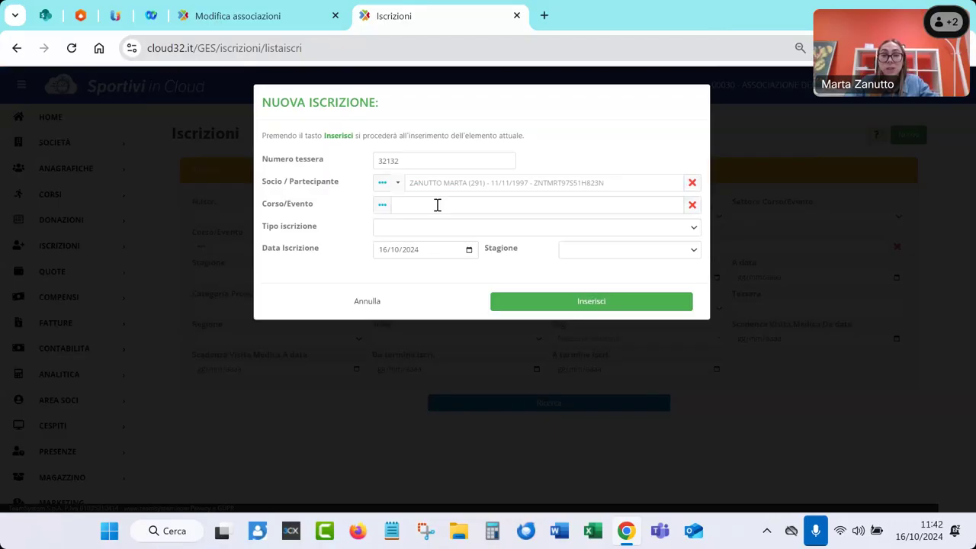
click(399, 186)
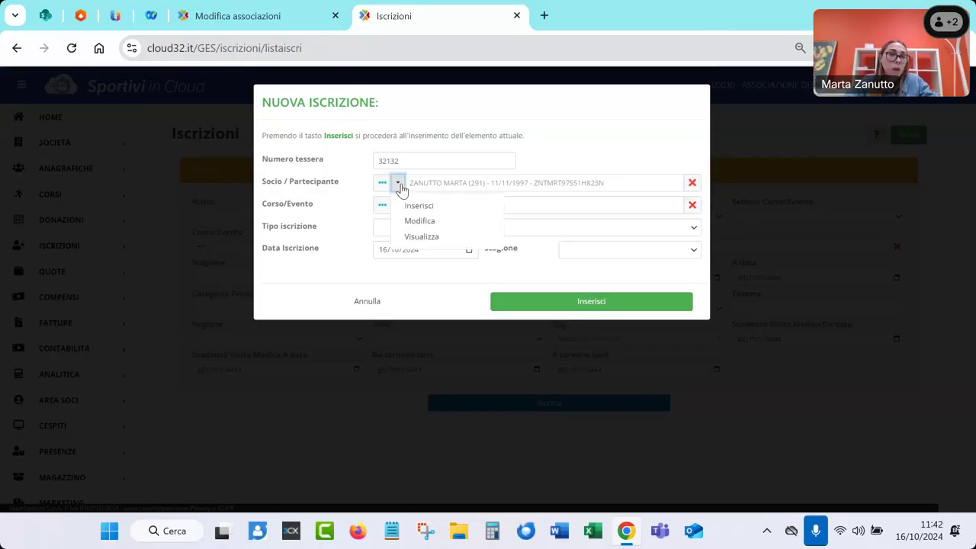
click(329, 206)
Choose course 24-030 CORSO / EVENTO XYZ and insert the 2024 enrolment
click(417, 202)
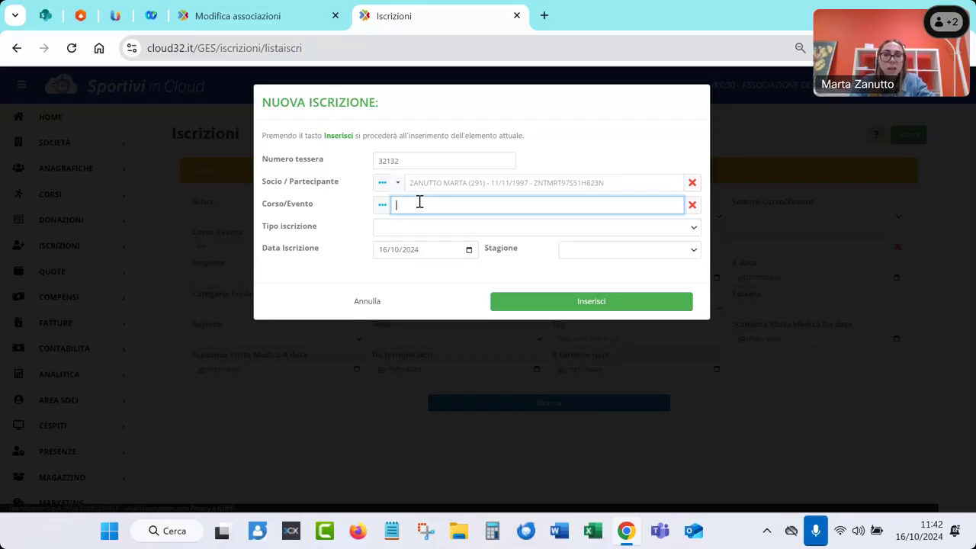
text(corso)
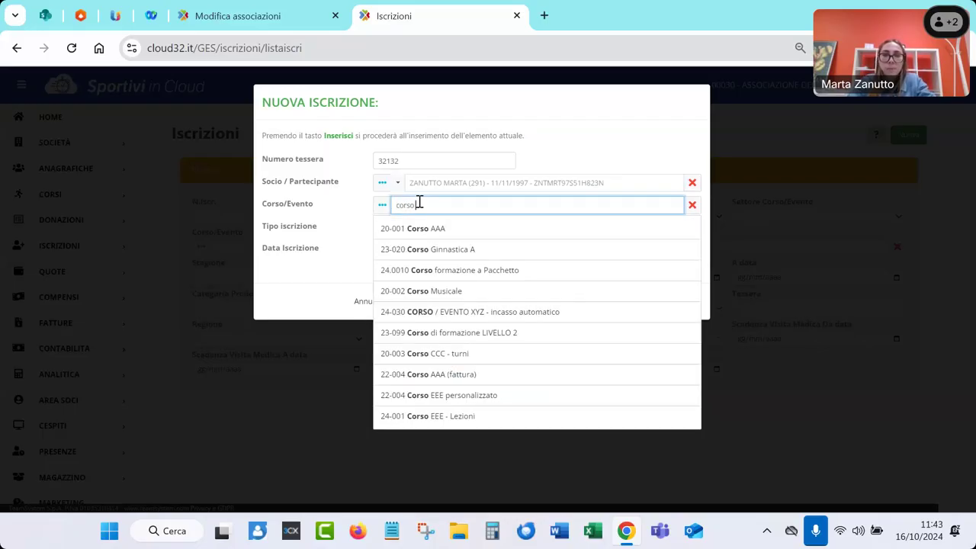
click(441, 318)
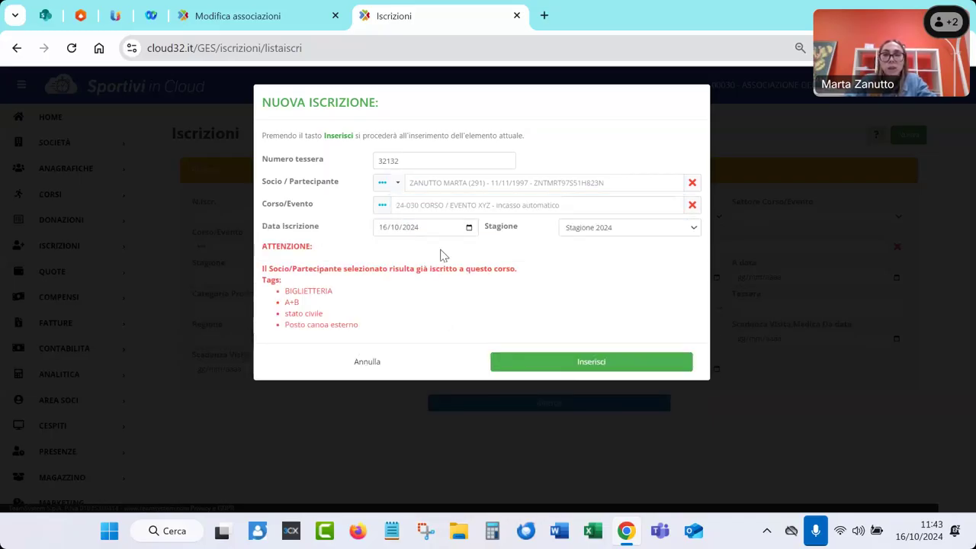
click(566, 366)
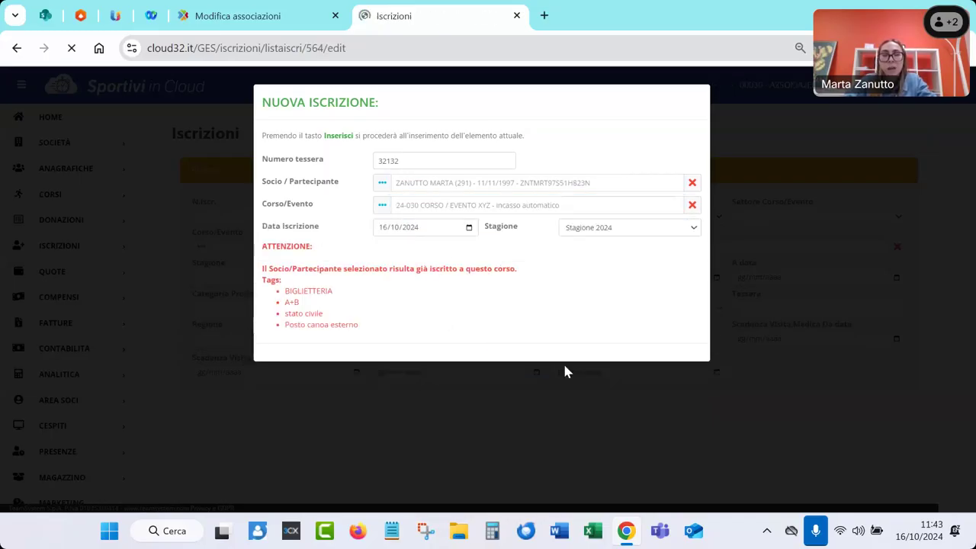
scroll(525, 365, down, 1)
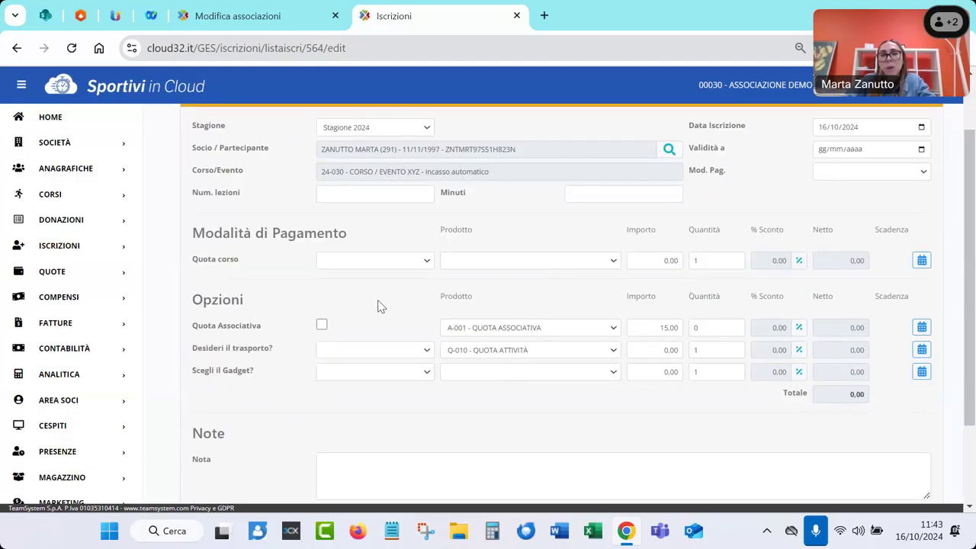
Set PAGAMENTO QUOTA INTERA, add the 15,00 Quota Associativa and choose NO. SONO AUTONOMO transport
click(376, 262)
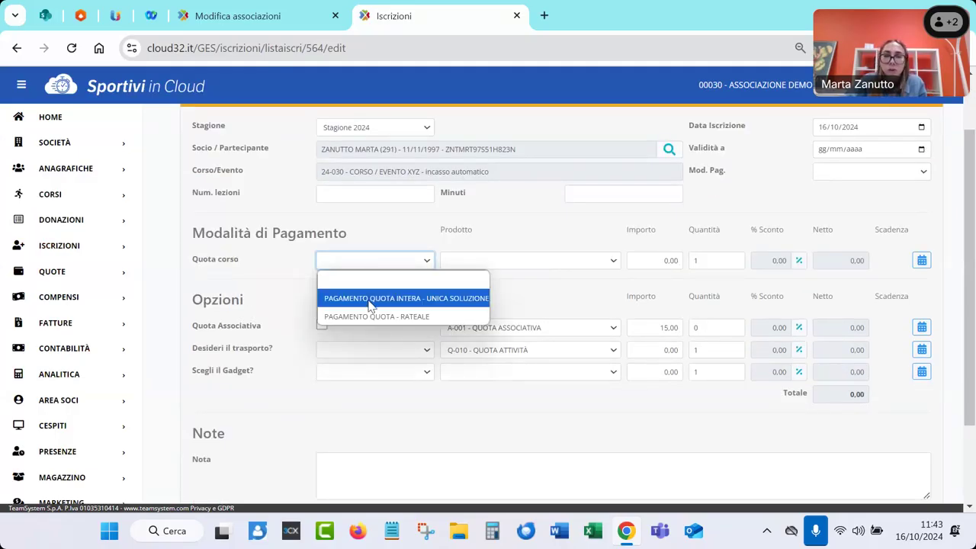
click(370, 299)
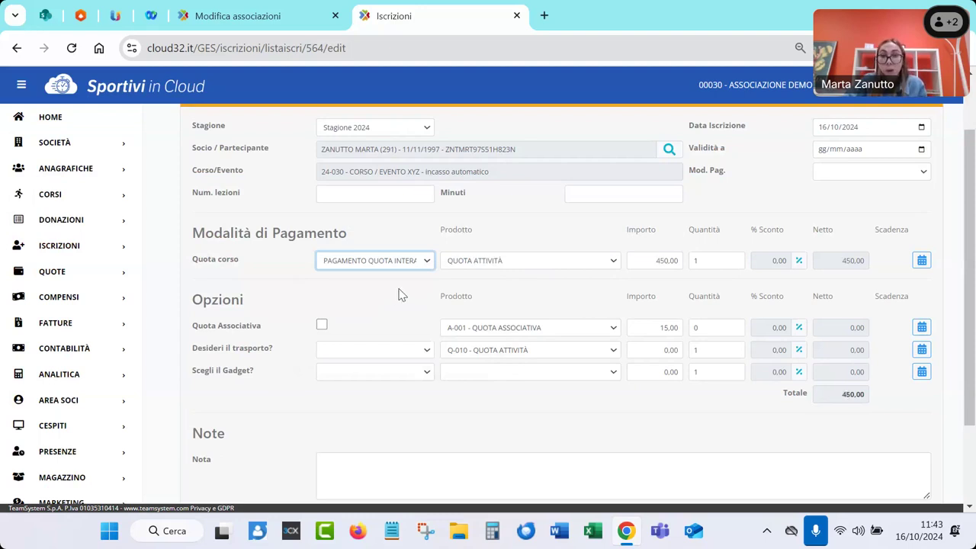
scroll(401, 294, down, 1)
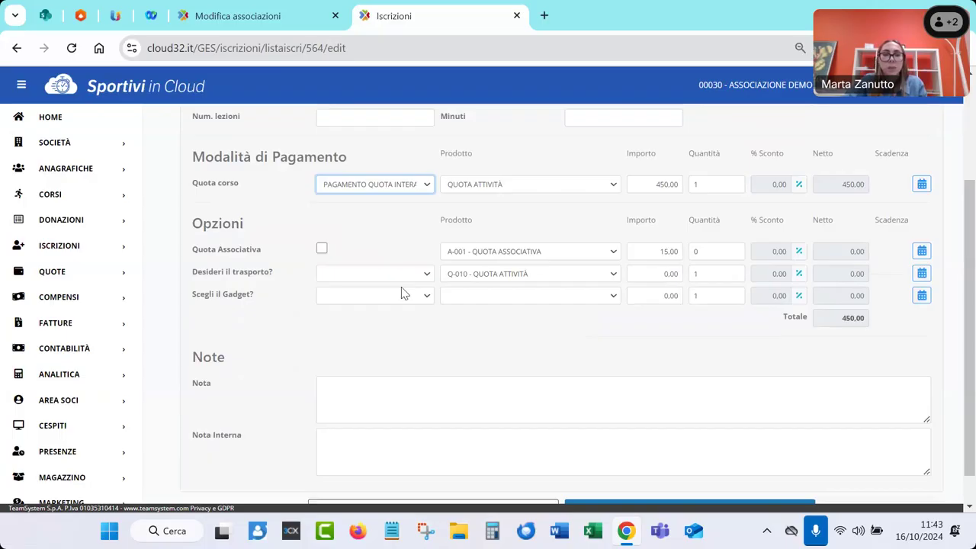
click(322, 250)
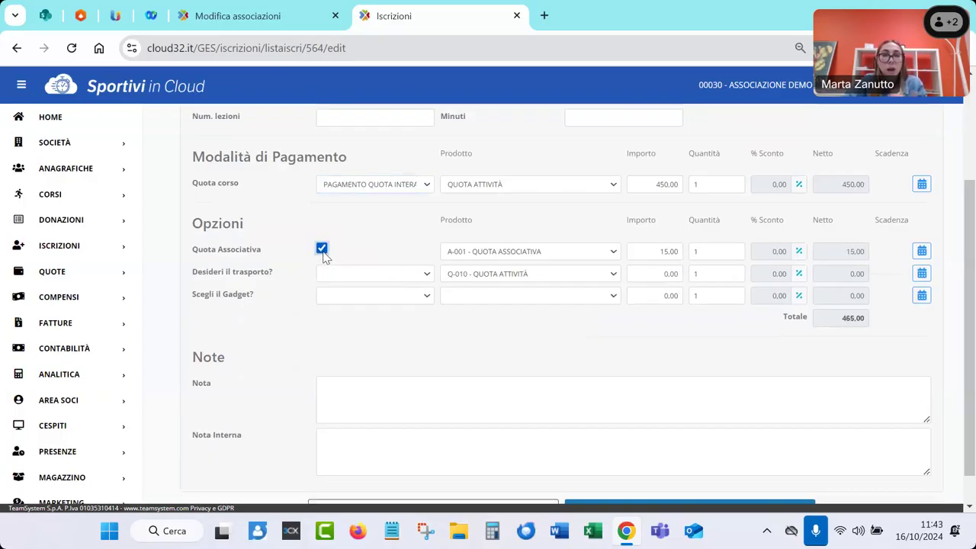
click(355, 282)
click(357, 309)
Choose the BORRACCIA gadget and update the enrolment, totalling 465,00
click(351, 297)
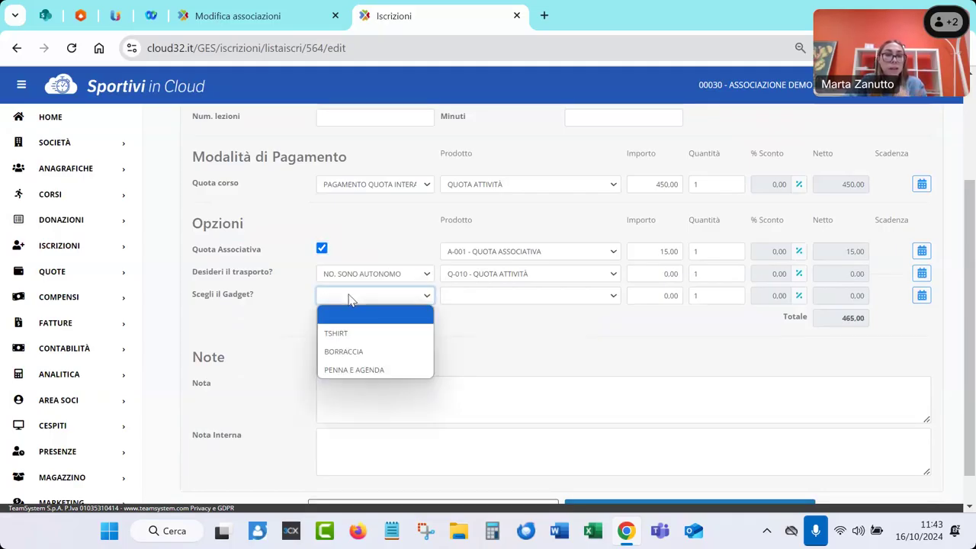
click(346, 351)
scroll(397, 349, down, 1)
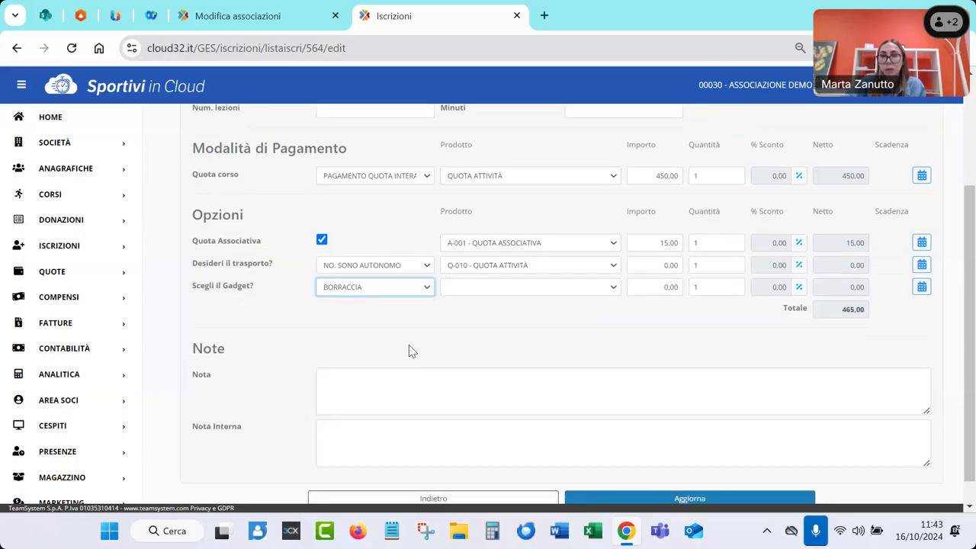
scroll(409, 351, down, 1)
click(630, 472)
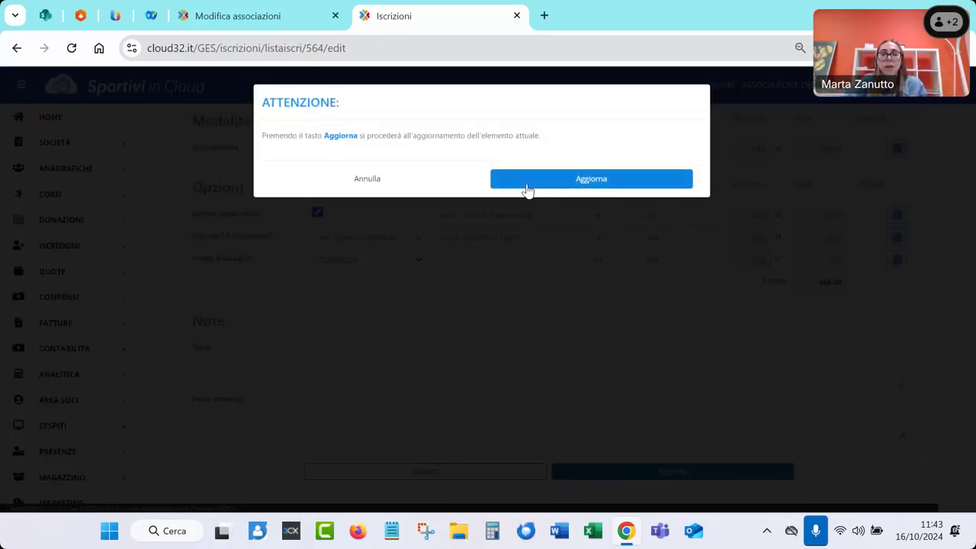
click(527, 191)
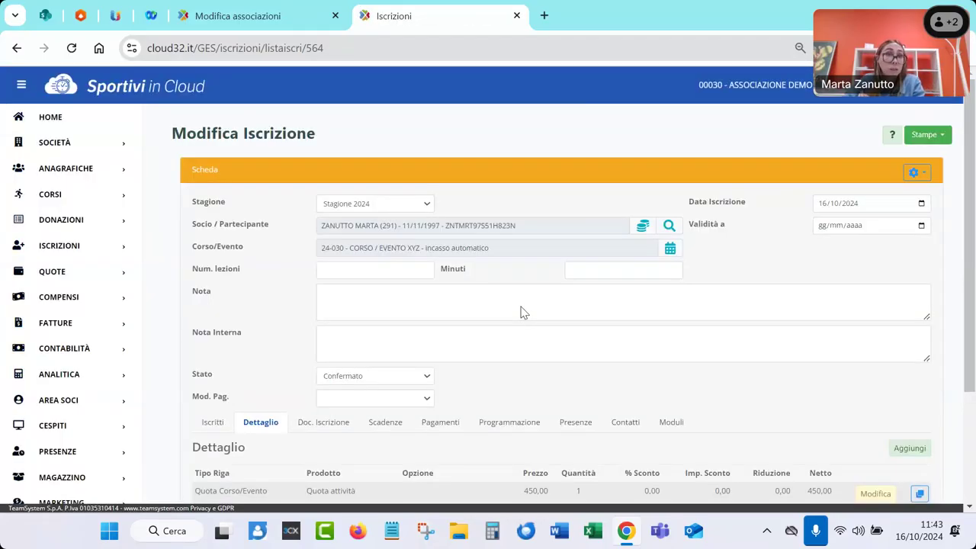
Show the Scadenze: 450,00 course fee and 15,00 association fee, both due 16/10/2024
scroll(523, 312, down, 1)
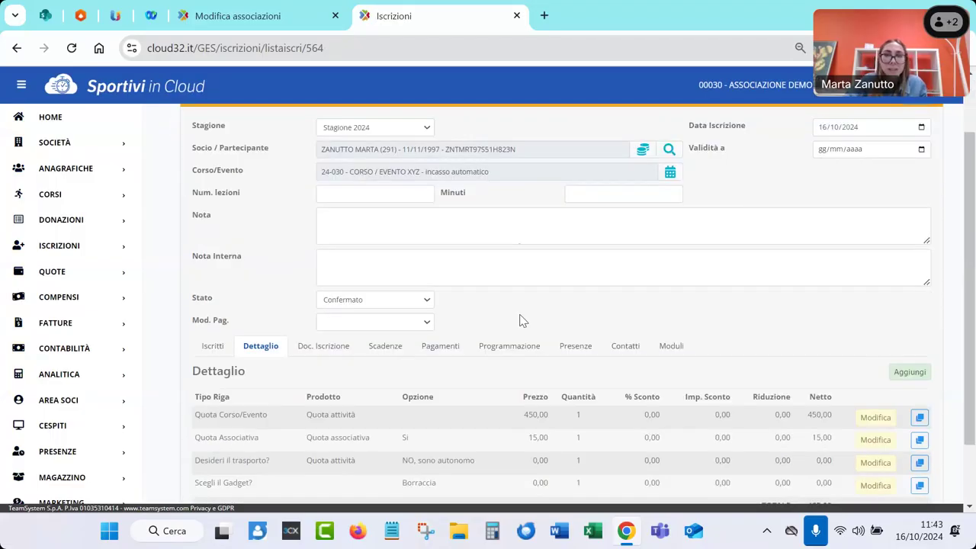
click(376, 350)
scroll(376, 349, down, 1)
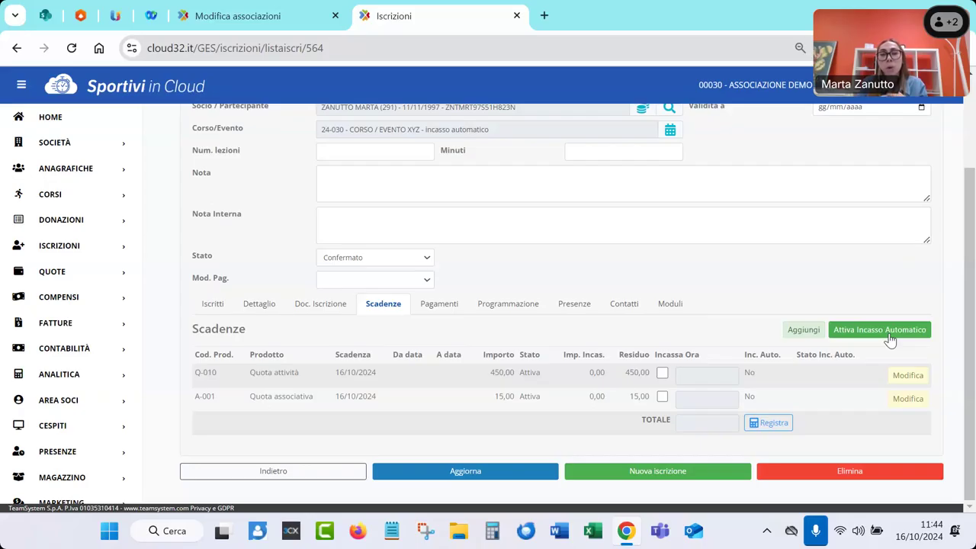
Start automatic collection, adding a credit/debit card payment method, then return with the saved Visa card
click(889, 335)
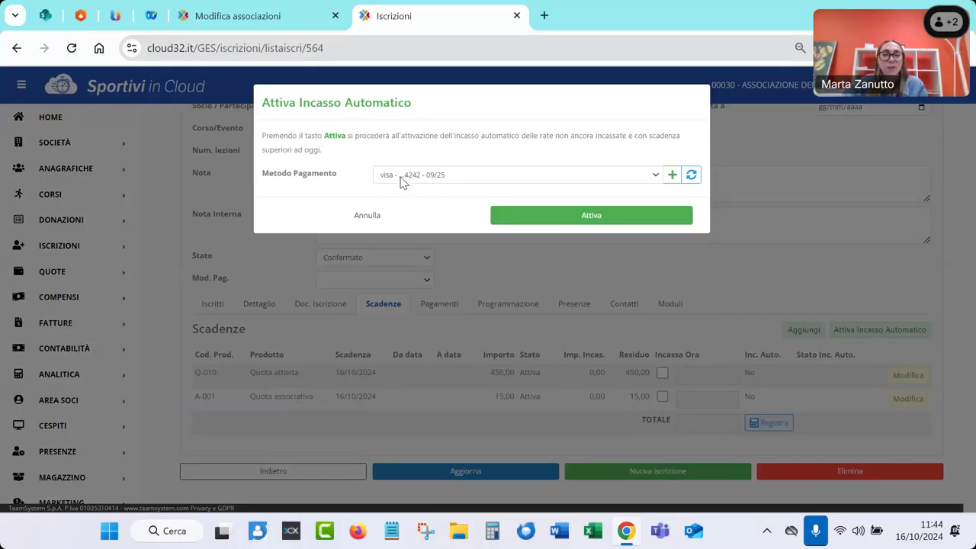
click(670, 181)
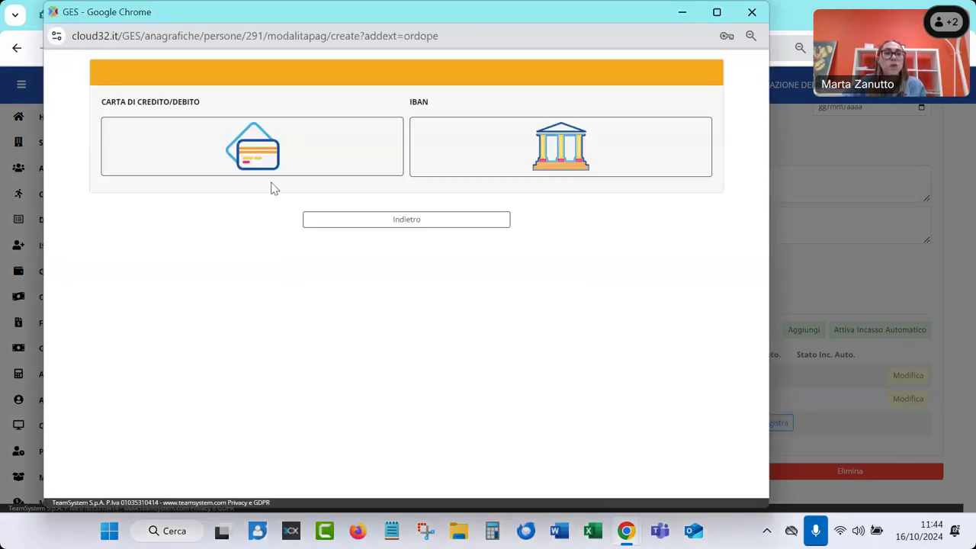
click(270, 170)
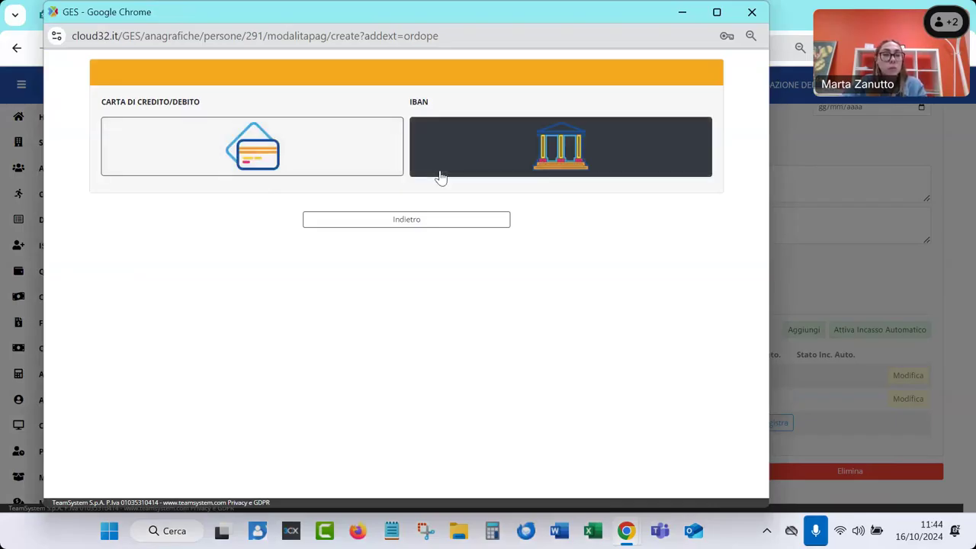
click(343, 172)
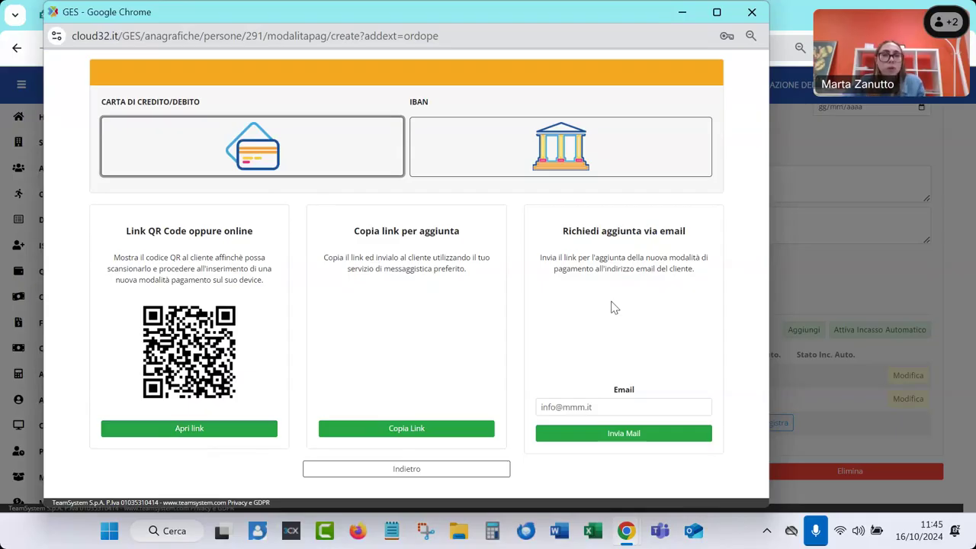
click(477, 477)
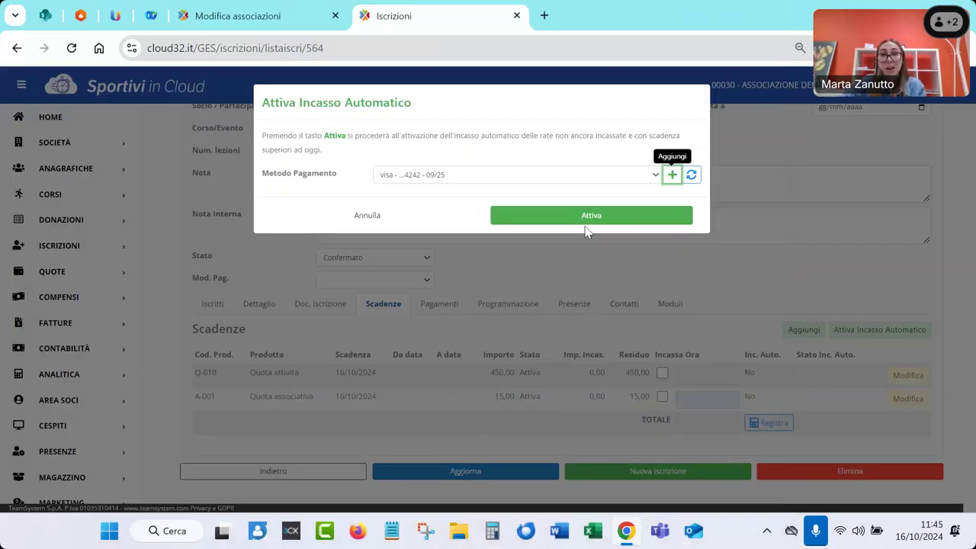
Cancel automatic collection activation and return to the Iscrizioni search page
click(365, 217)
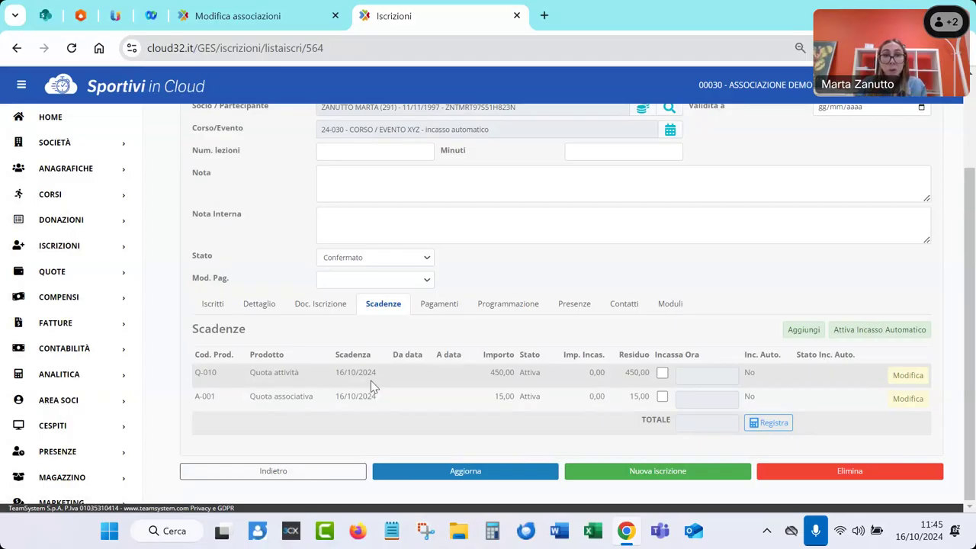
click(33, 253)
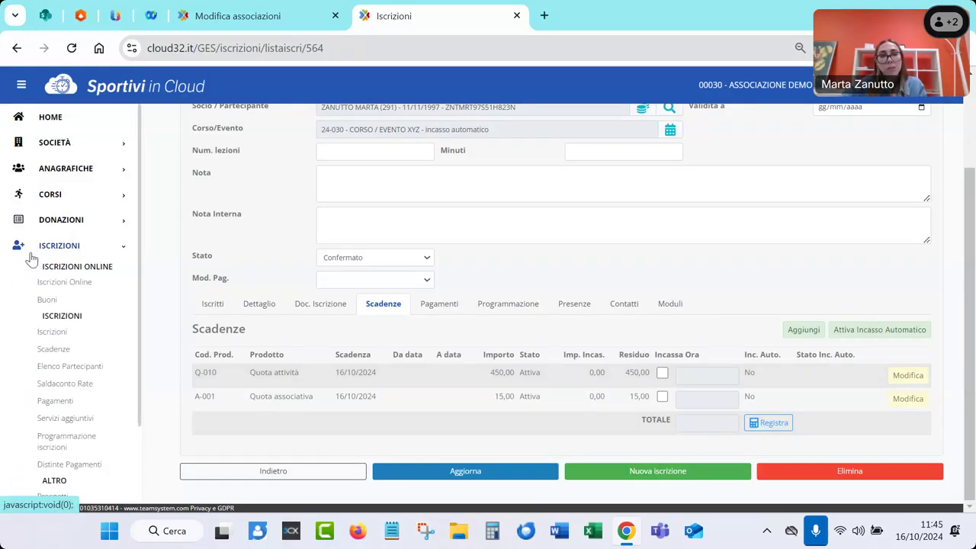
click(43, 341)
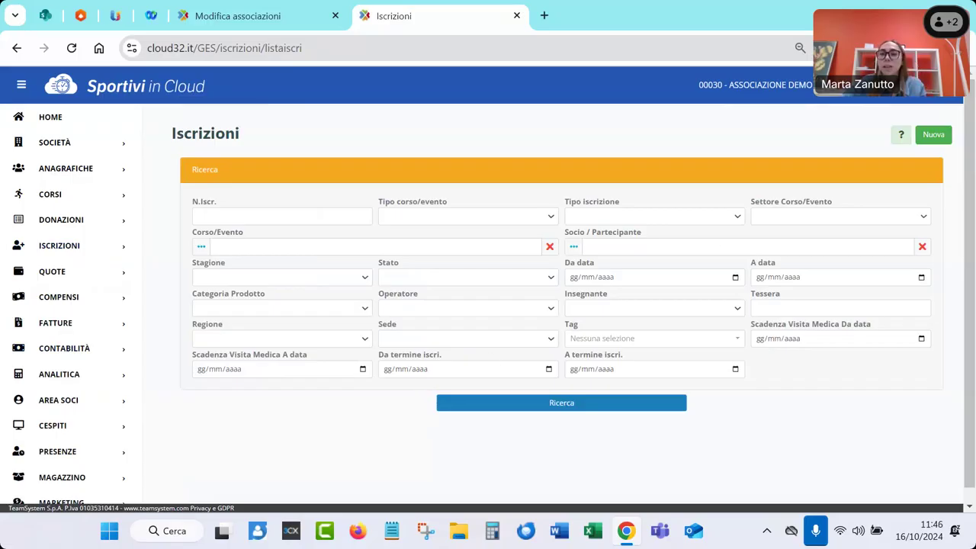
Filter enrolments by course 24-001 Camp Estivo 2024 and review the 25 results
click(352, 245)
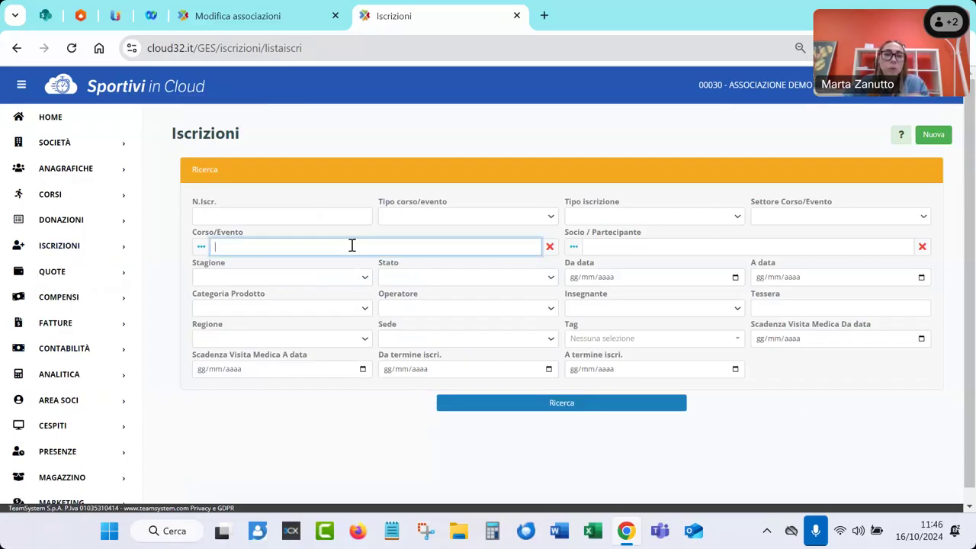
text(cam)
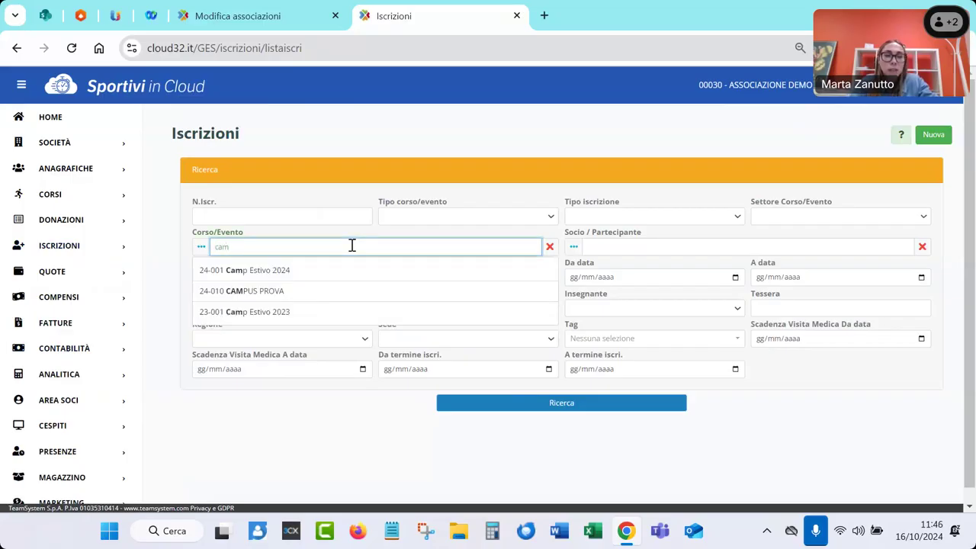
click(338, 272)
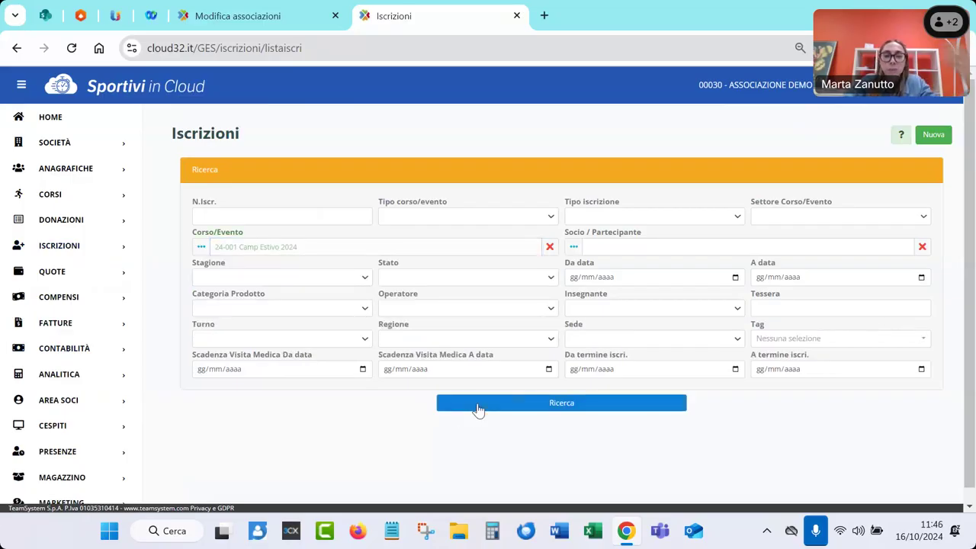
click(477, 405)
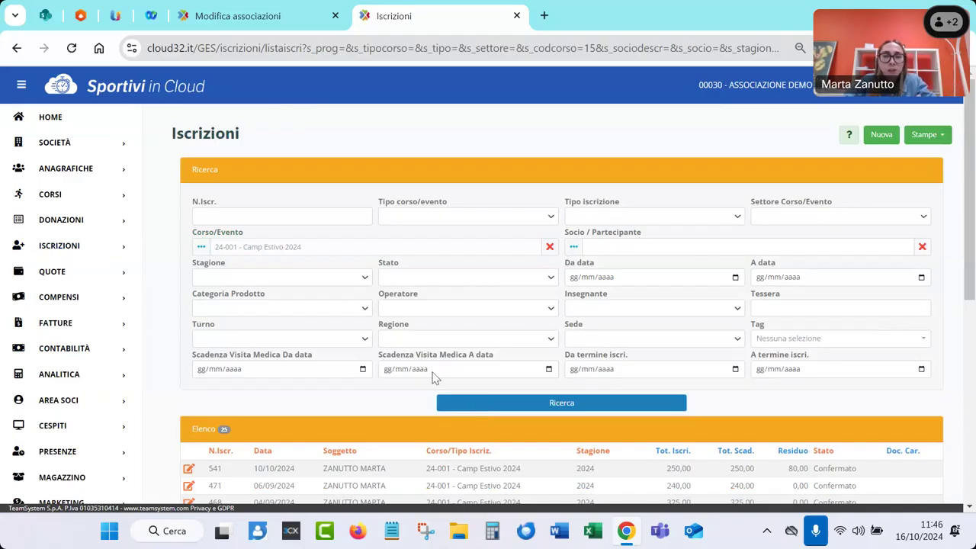
scroll(381, 370, down, 3)
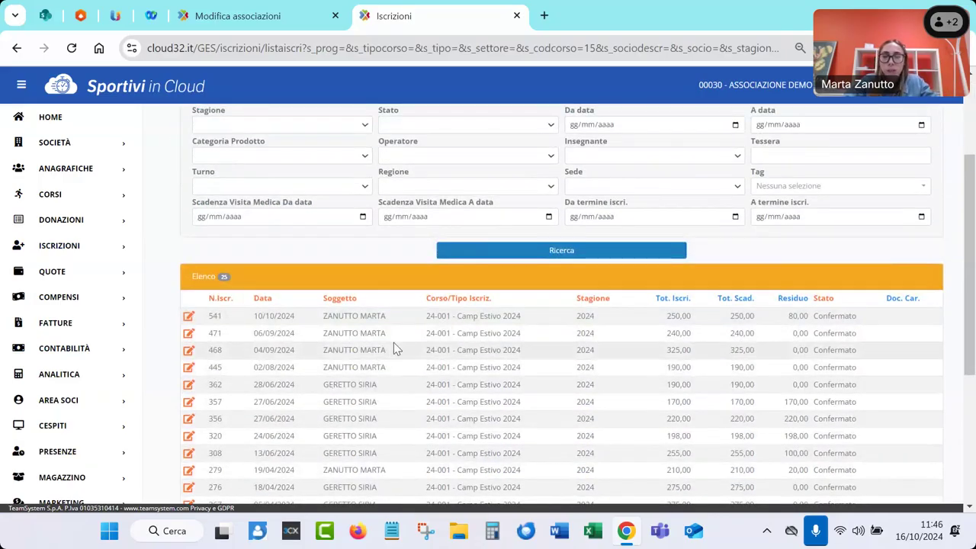
scroll(395, 364, down, 1)
scroll(396, 364, down, 2)
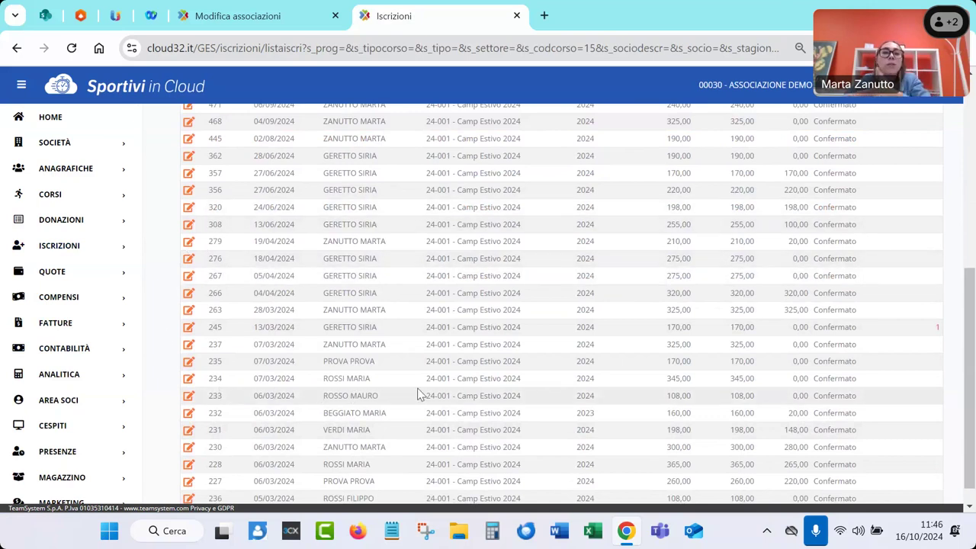
scroll(421, 395, up, 4)
scroll(421, 395, up, 1)
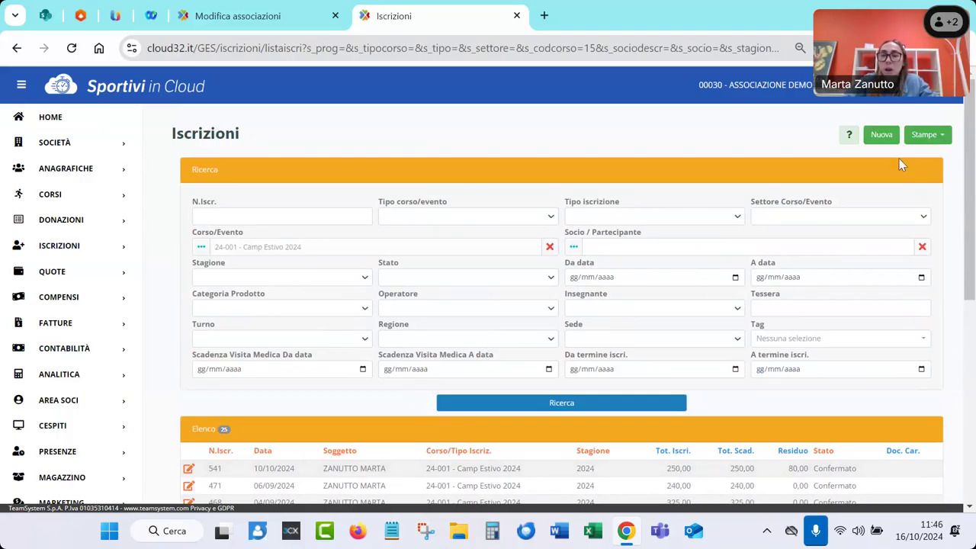
Review the Stampe print options for the enrolment list
click(915, 139)
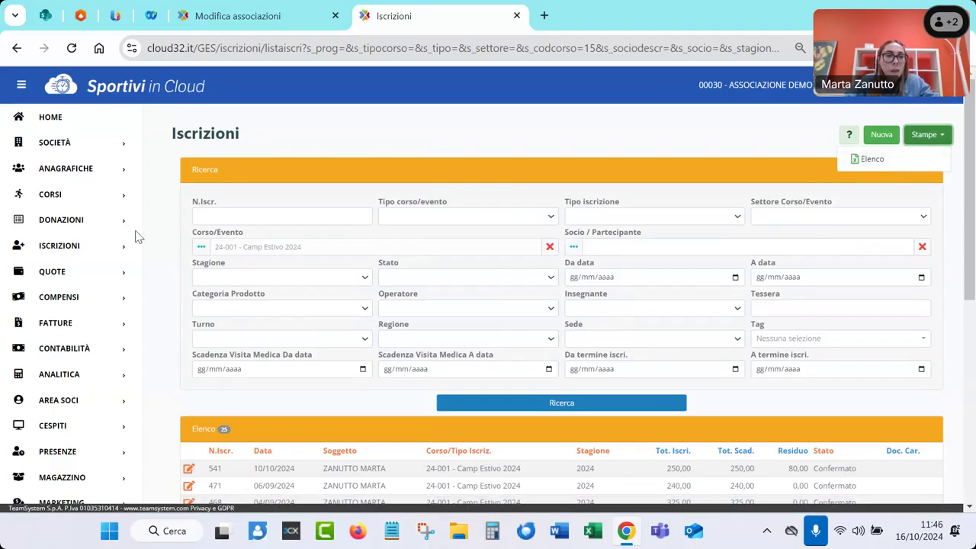
click(13, 254)
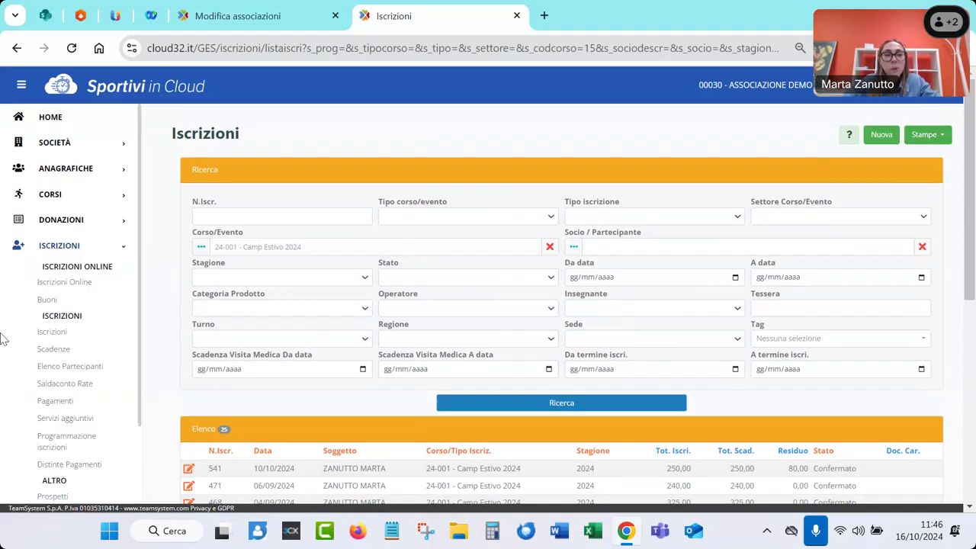
scroll(2, 337, down, 1)
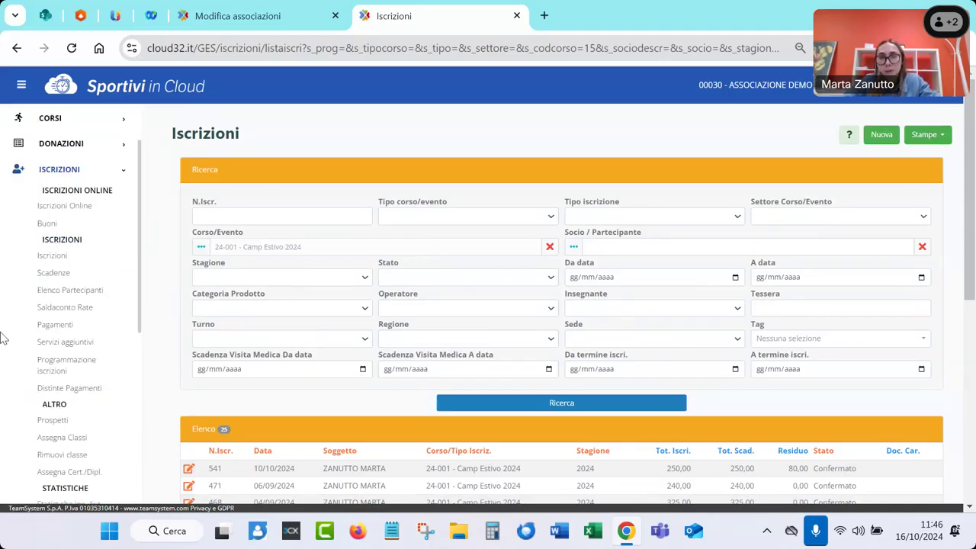
List the Scadenze for 24-030 CORSO / EVENTO XYZ - incasso automatico, 173 deadlines
click(73, 281)
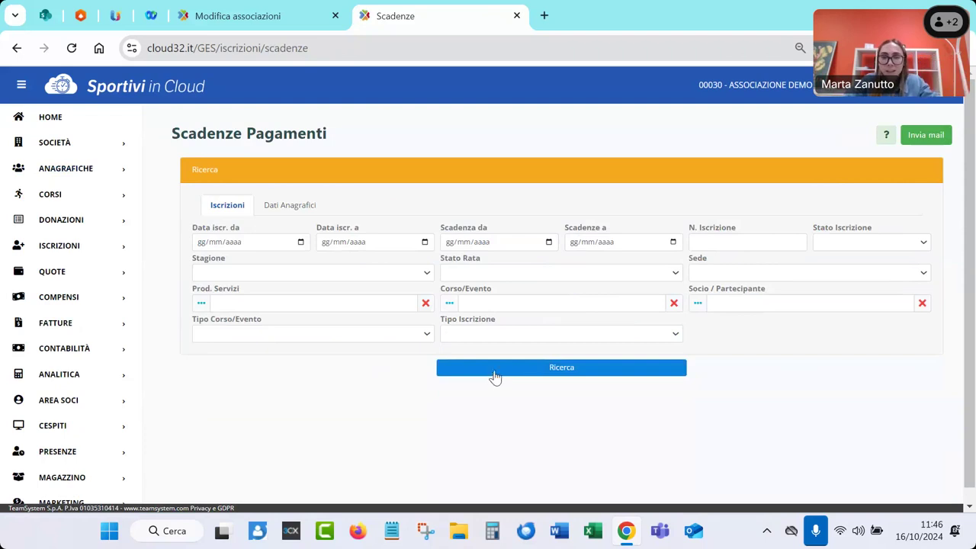
click(503, 304)
text(co)
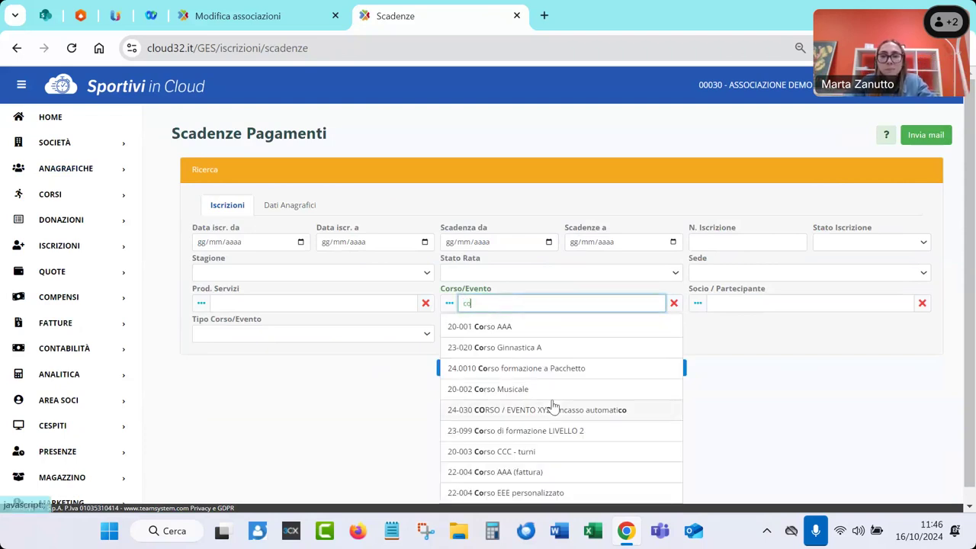
click(640, 409)
click(546, 370)
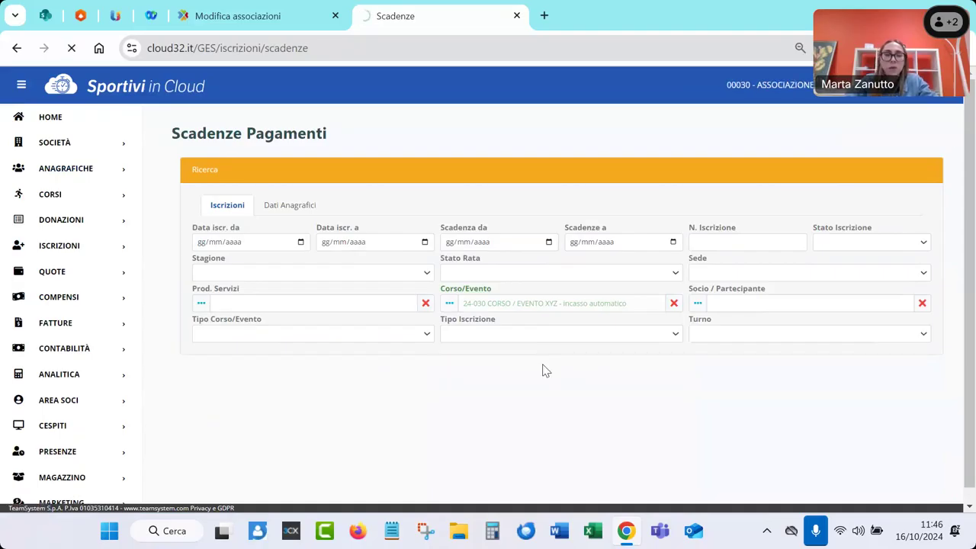
scroll(546, 371, down, 2)
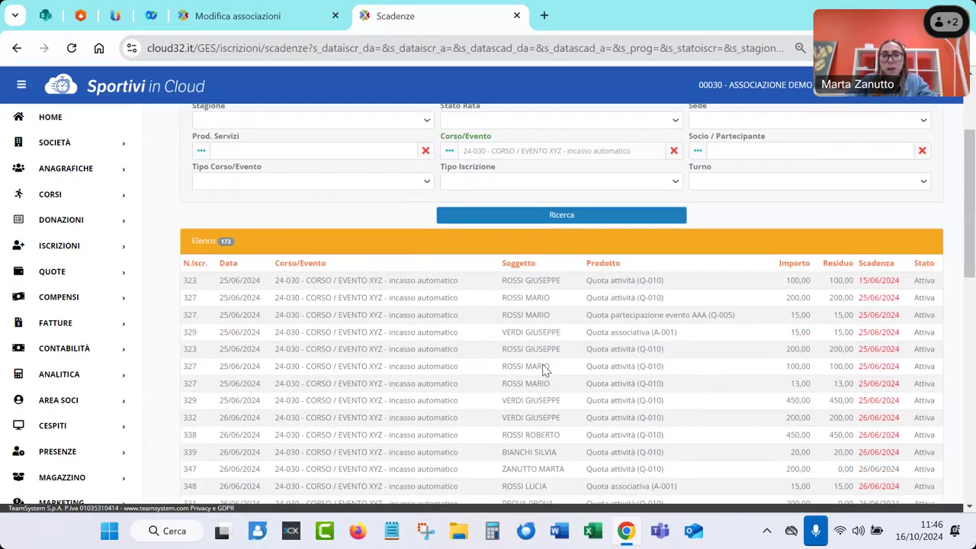
scroll(545, 370, down, 1)
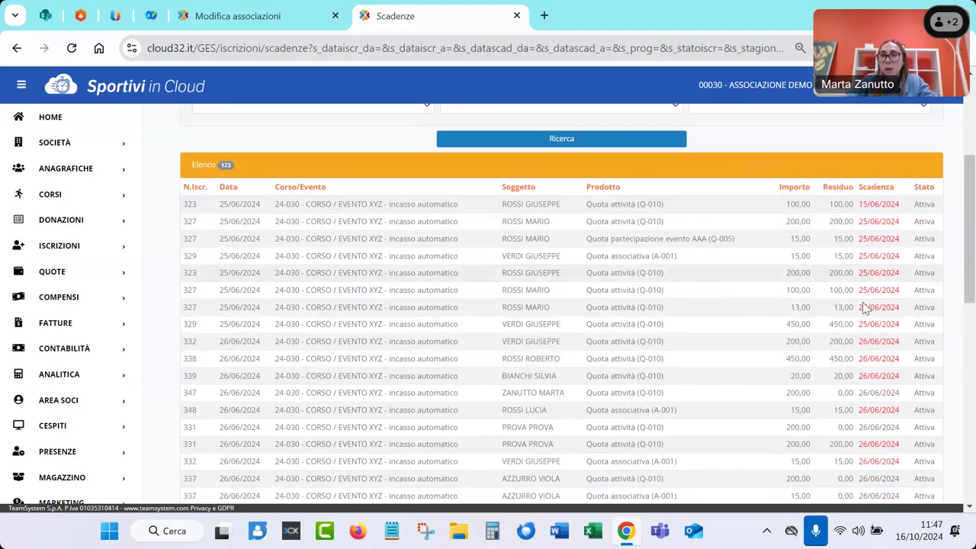
scroll(867, 324, up, 3)
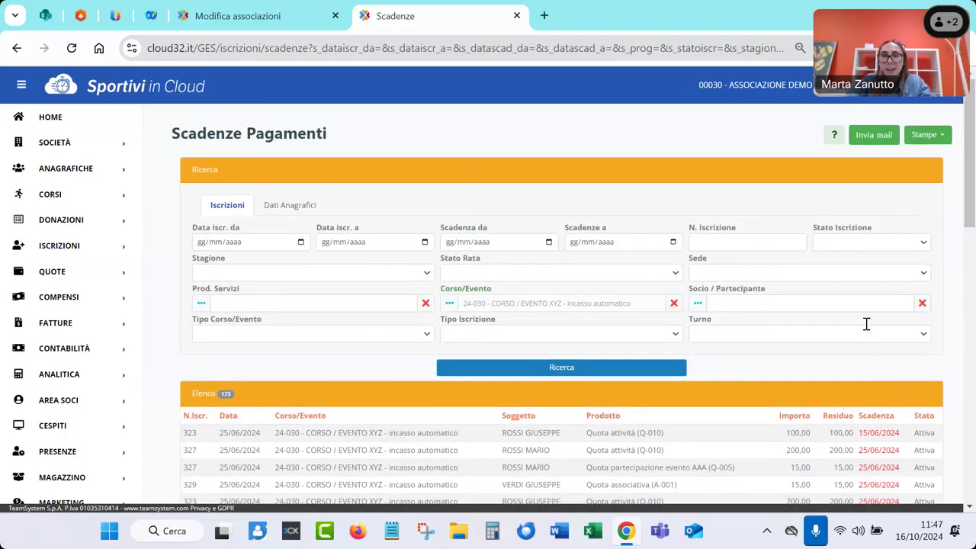
Check the Stampe options for the deadlines and close them without printing
click(927, 135)
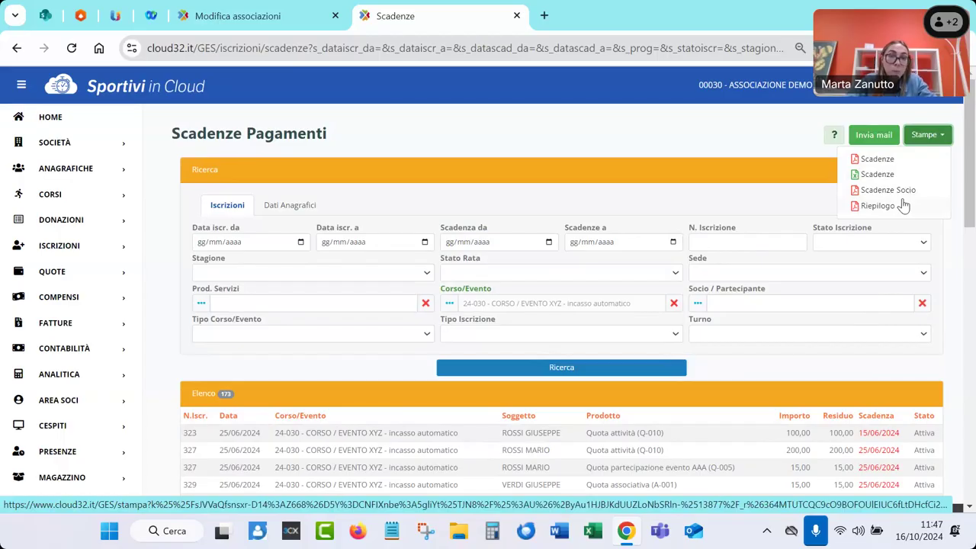
click(789, 152)
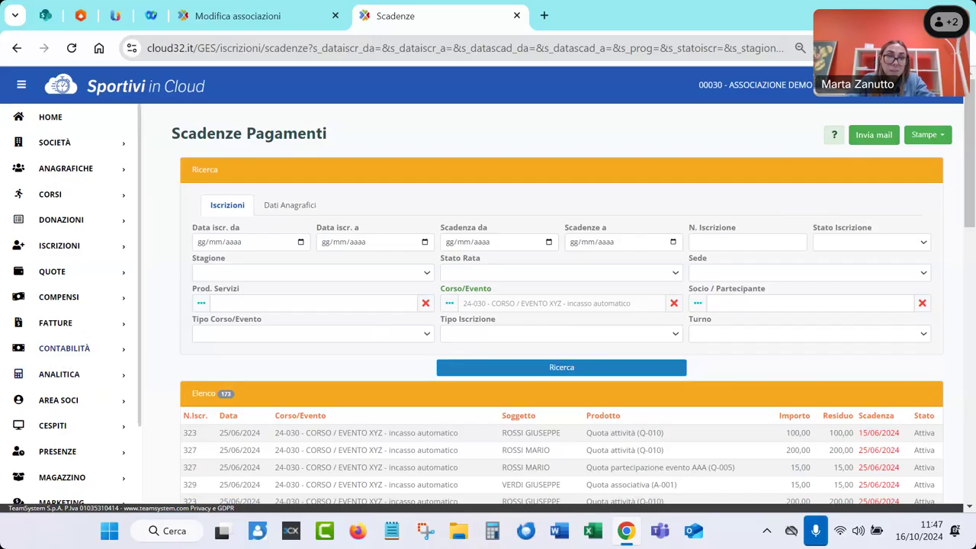
click(18, 245)
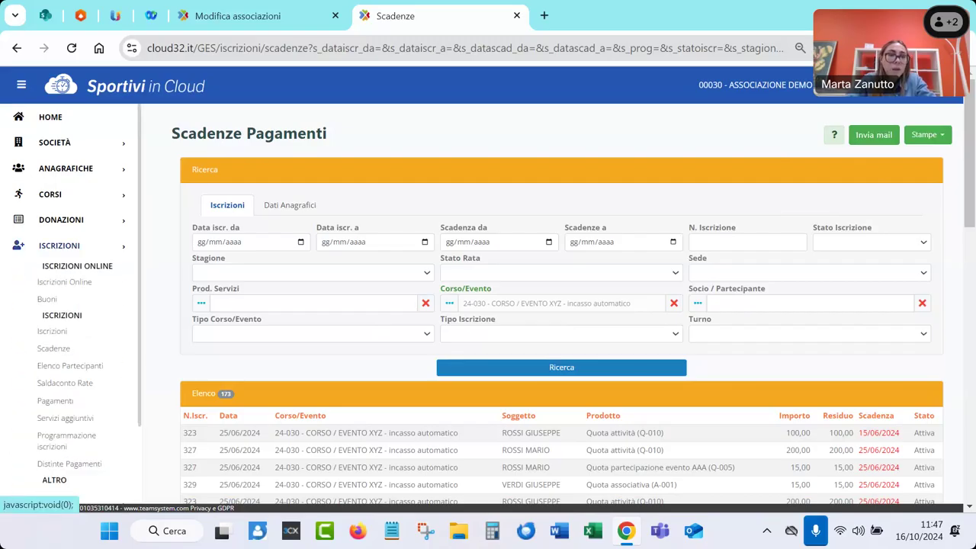
List Elenco Partecipanti for 24-001 Camp Estivo 2024, week Prima settimana (29/07 - 02/08)
click(52, 369)
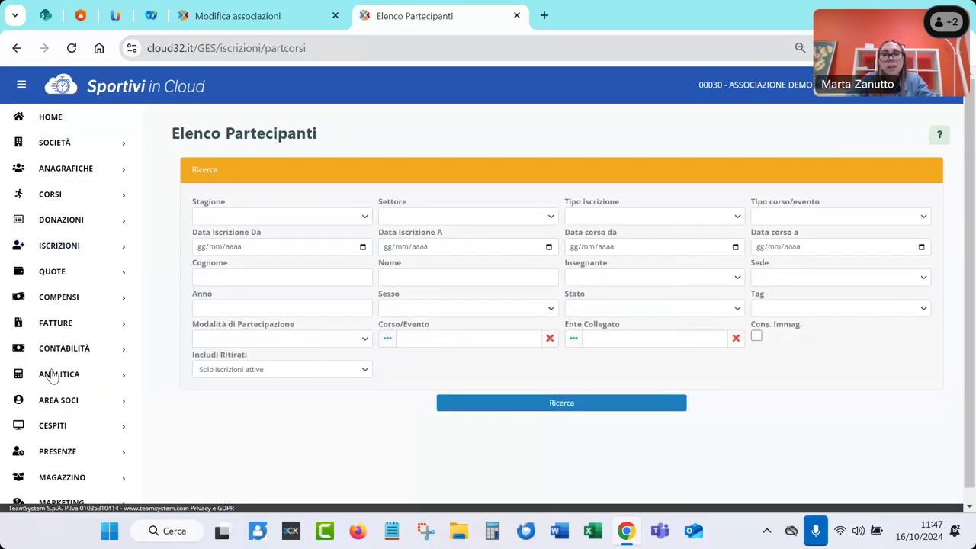
click(426, 340)
text(c)
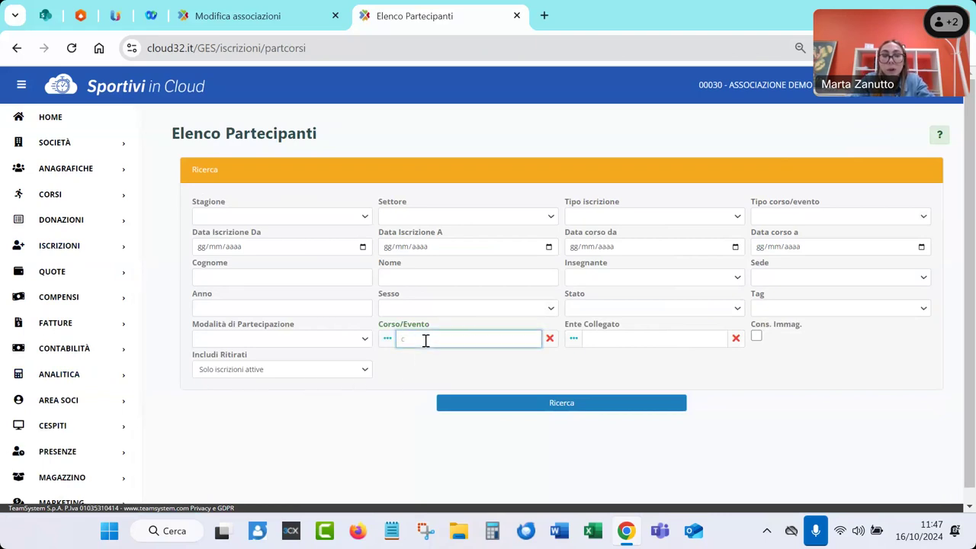
text(amp)
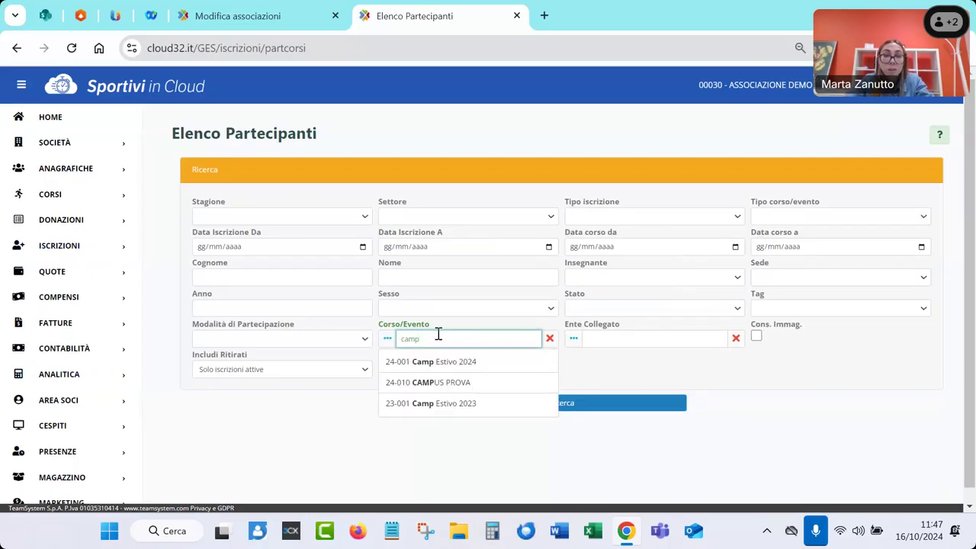
click(455, 363)
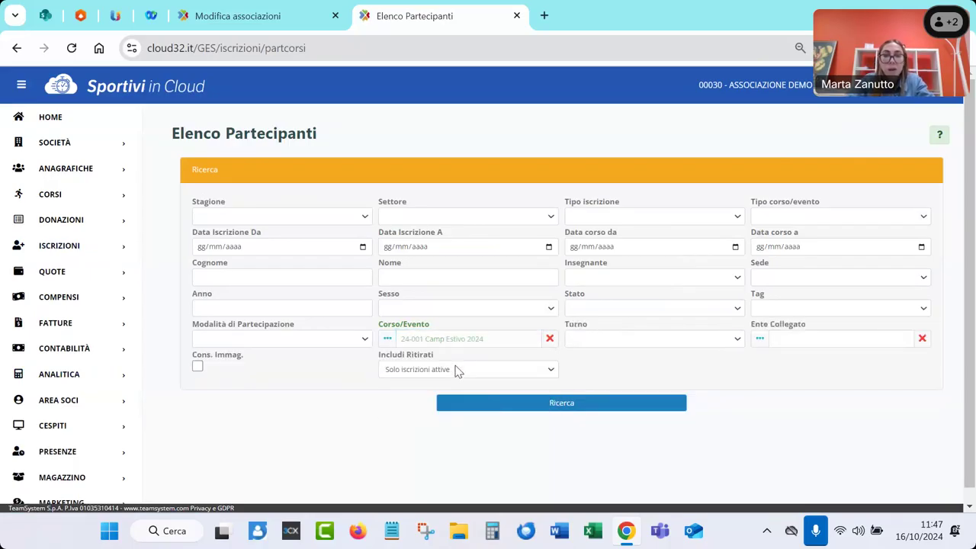
click(597, 346)
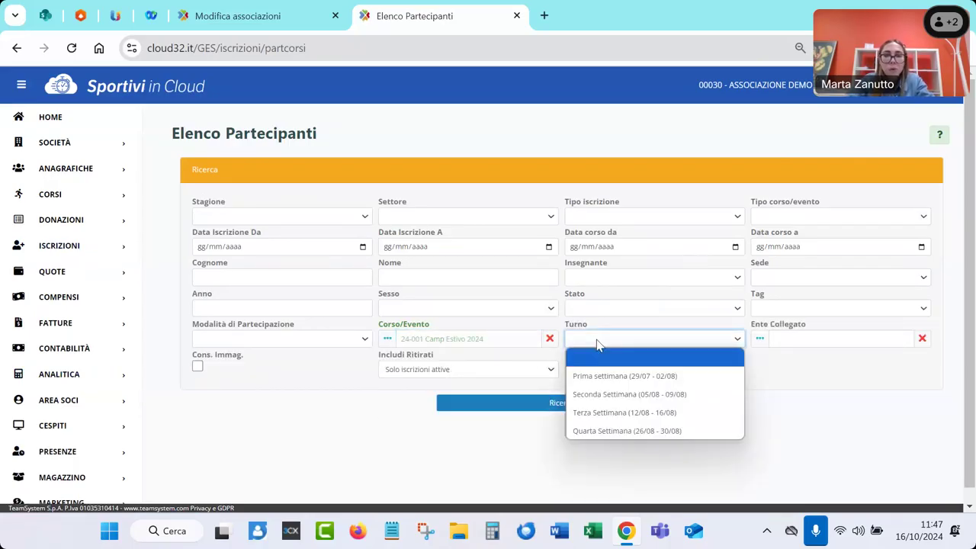
click(603, 377)
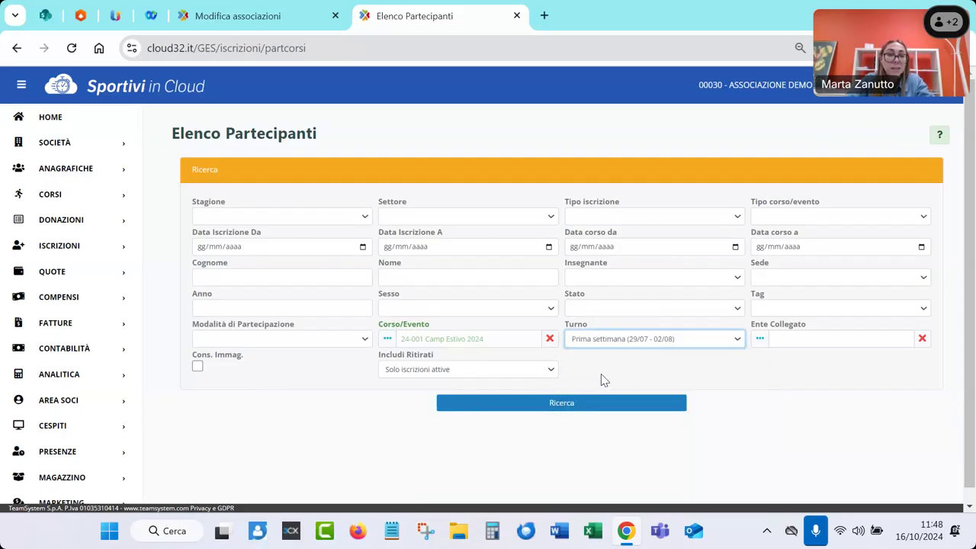
click(601, 407)
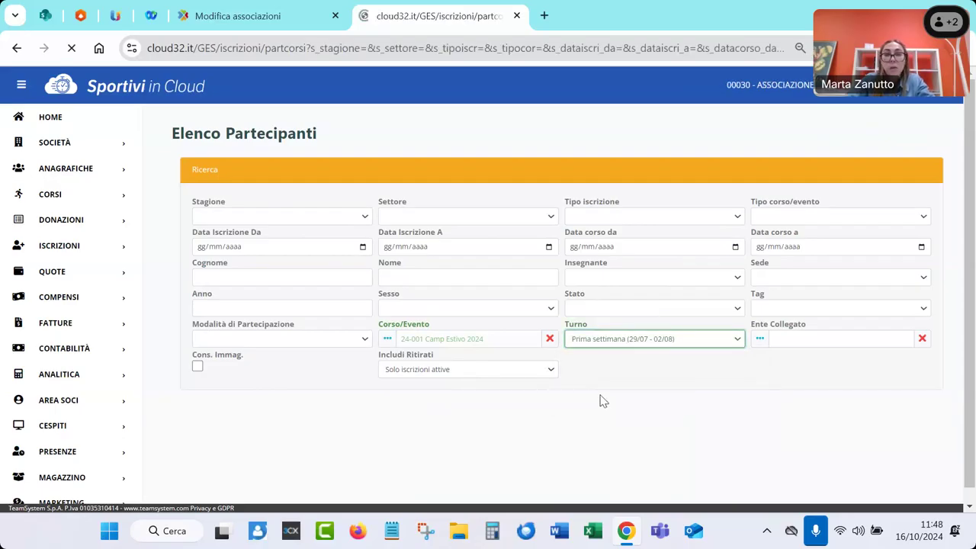
Review the 25 participants and check the Stampe options without printing
scroll(564, 398, down, 2)
scroll(584, 452, down, 1)
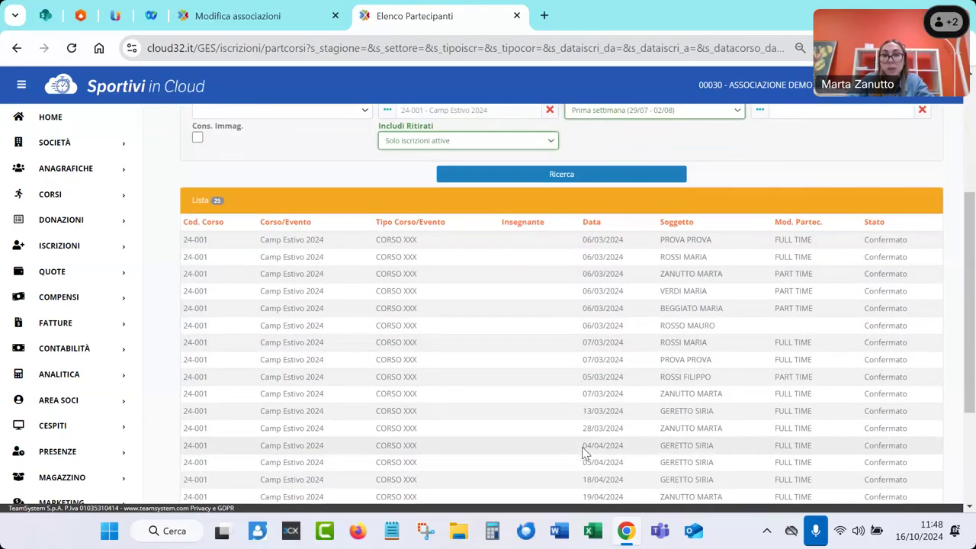
scroll(584, 451, down, 1)
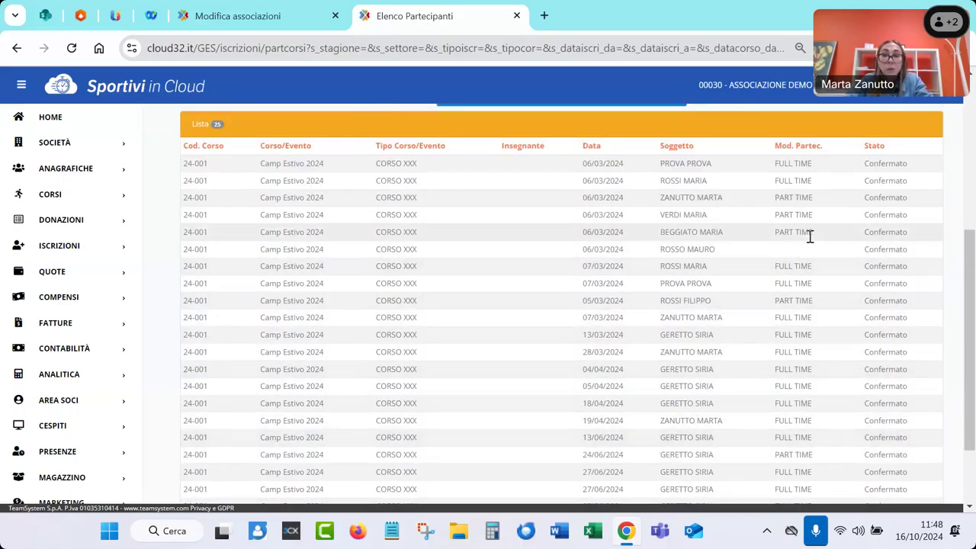
scroll(808, 252, up, 1)
scroll(812, 254, up, 1)
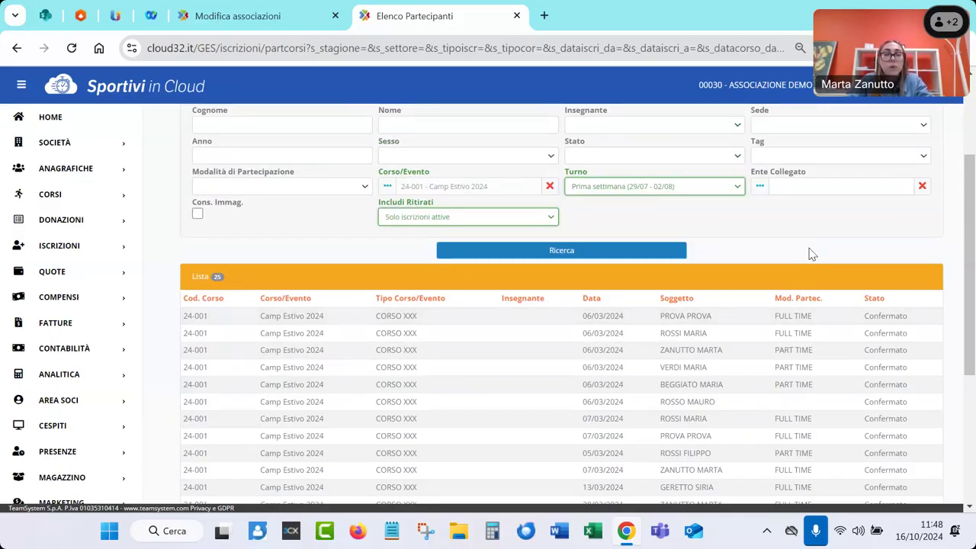
scroll(812, 254, up, 2)
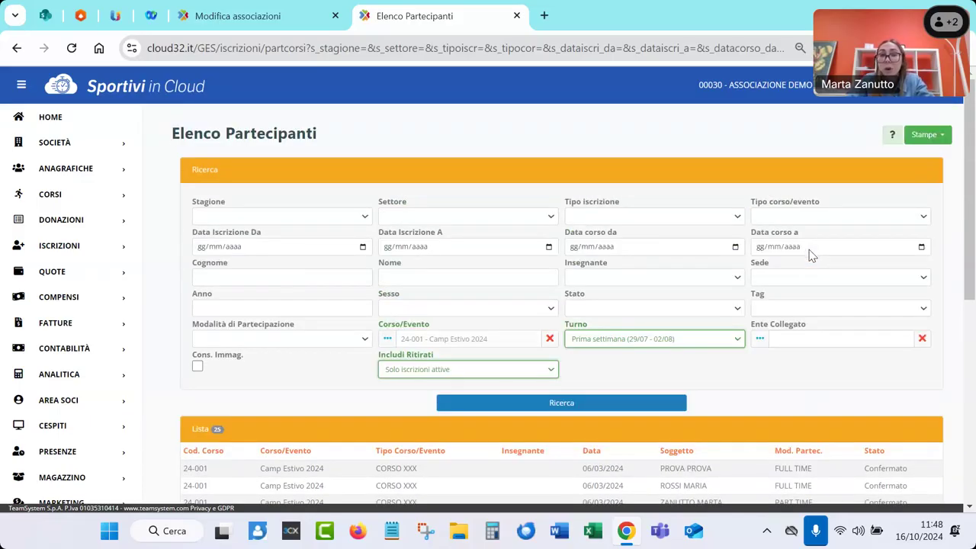
click(927, 139)
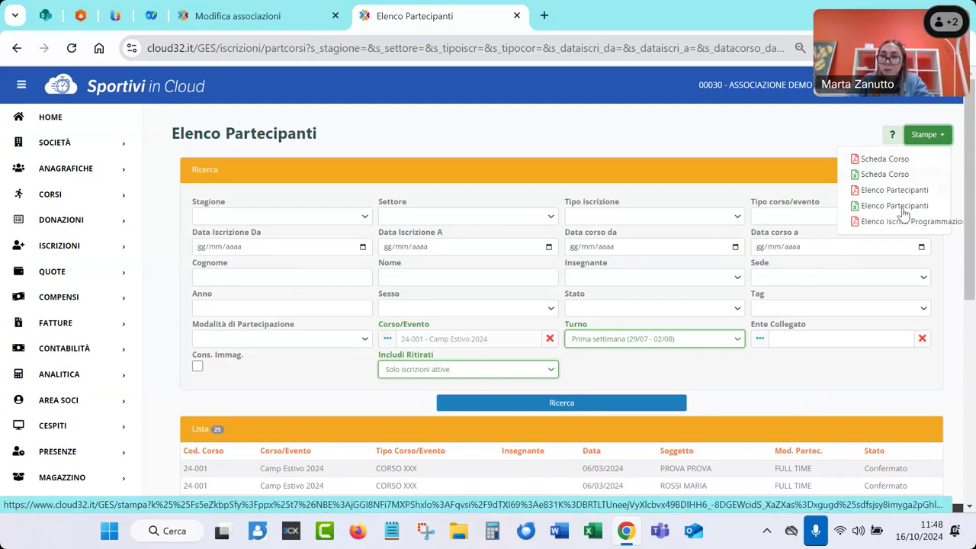
click(796, 144)
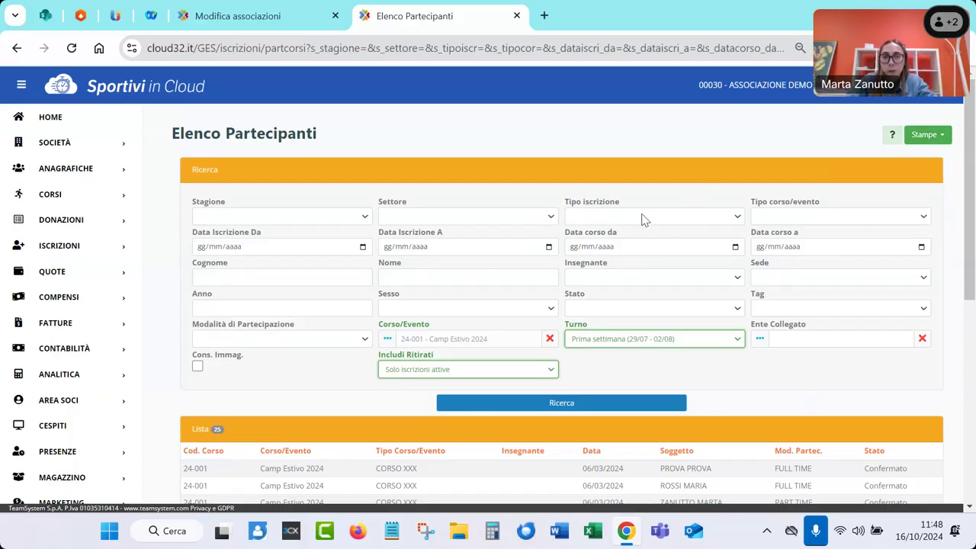
click(19, 251)
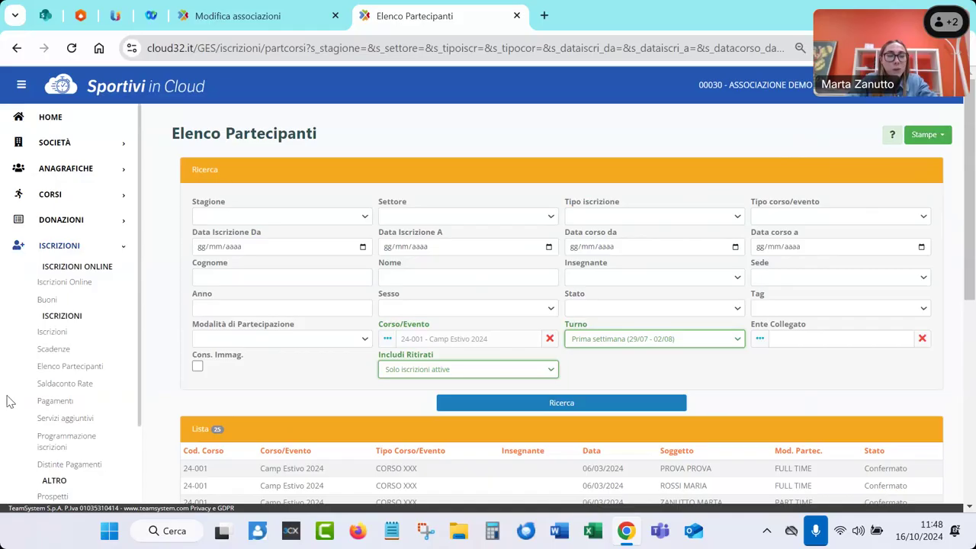
List the Saldaconto Rate instalments for course 24-030 CORSO / EVENTO XYZ
click(93, 389)
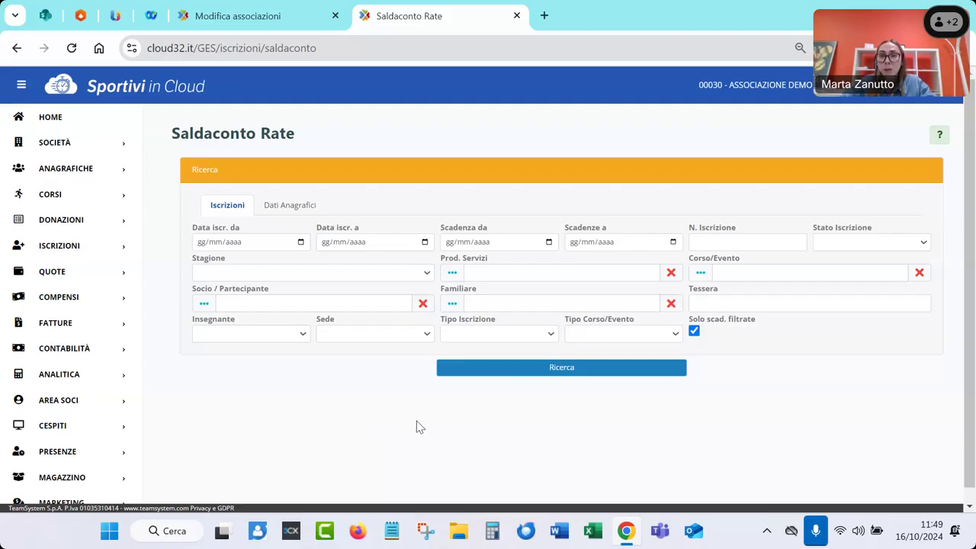
click(743, 269)
text(corso)
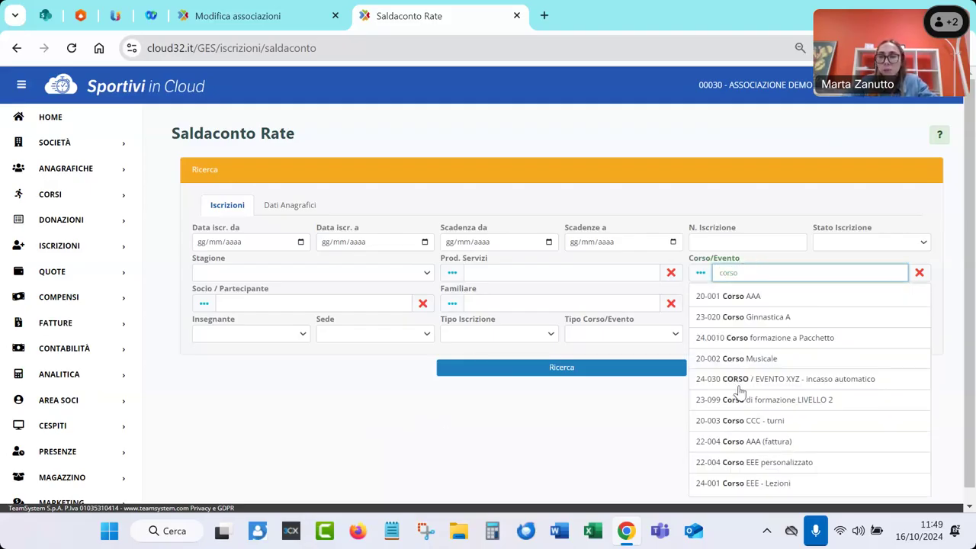
click(737, 379)
click(612, 373)
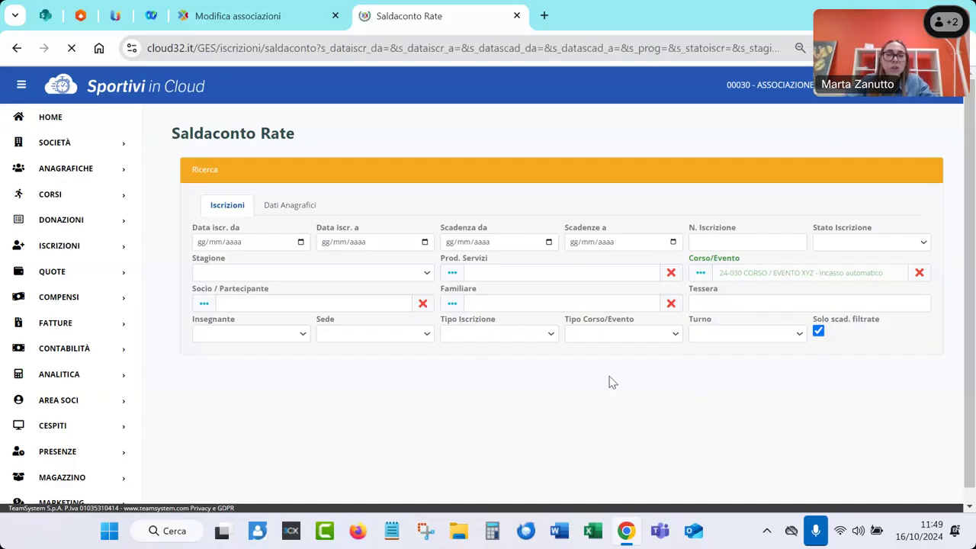
scroll(404, 328, down, 1)
scroll(404, 336, down, 2)
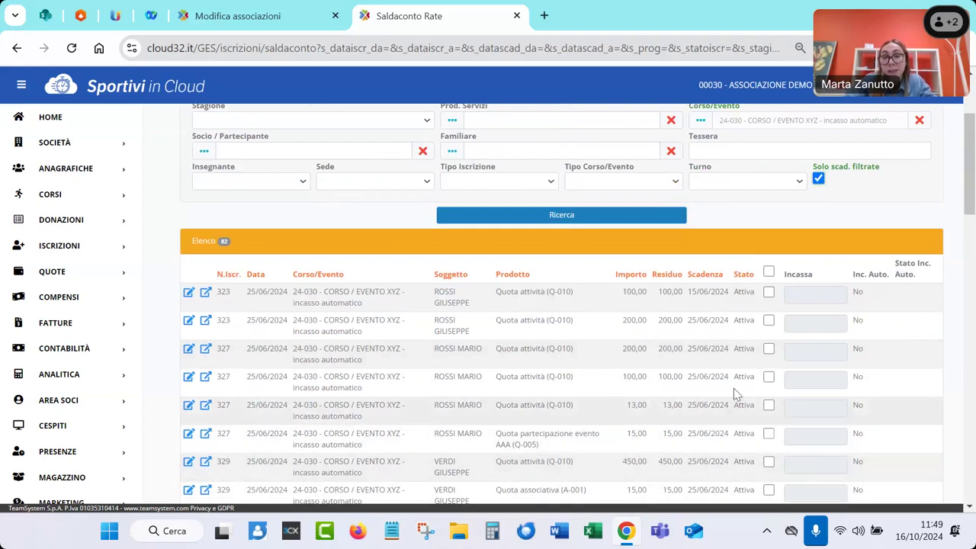
Mark the first three instalments for collection at 100,00, 200,00 and 200,00
click(769, 293)
click(768, 321)
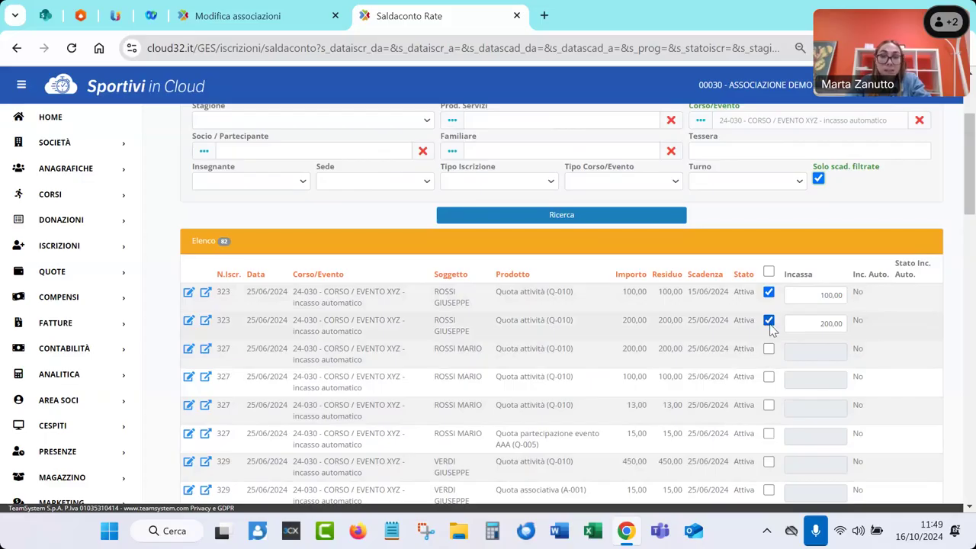
click(768, 349)
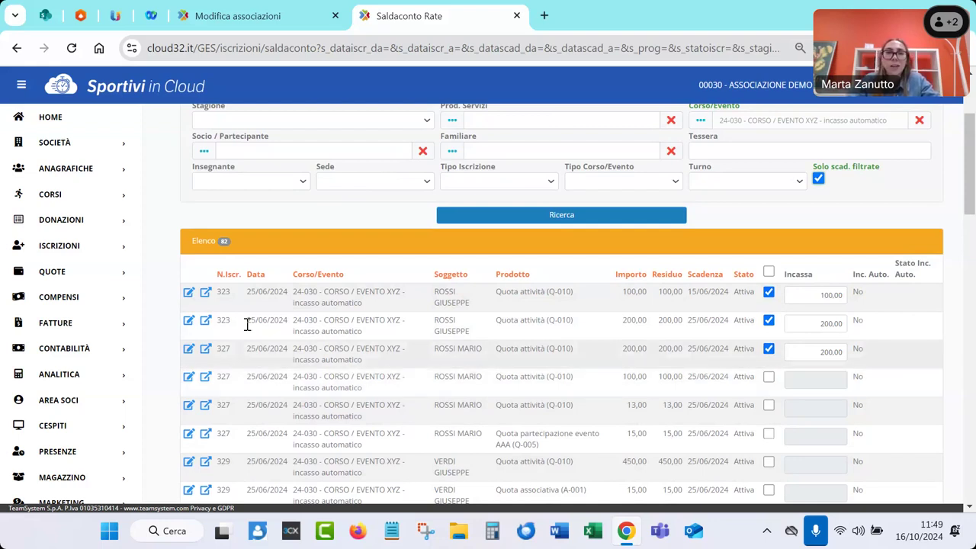
scroll(164, 236, up, 3)
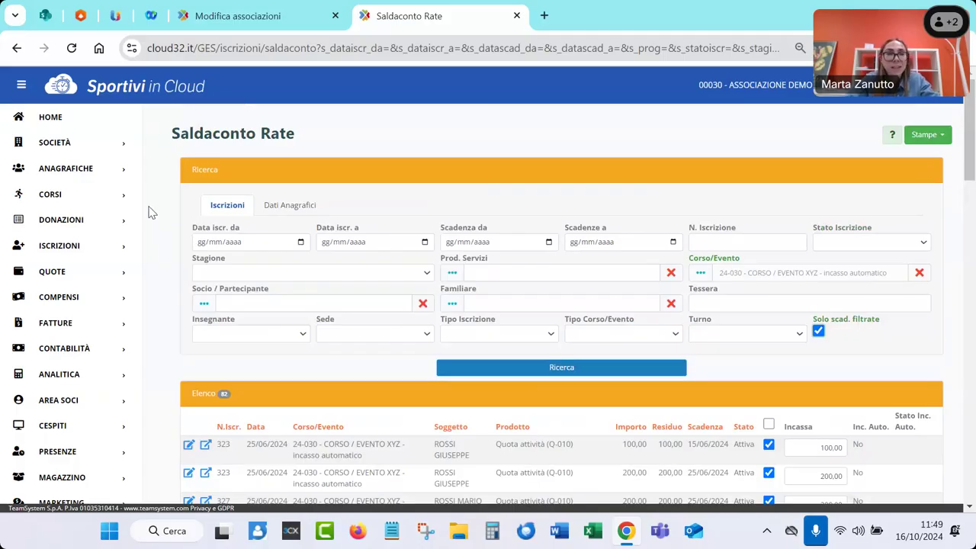
Go from Home to the Servizi aggiuntivi page under Iscrizioni
click(60, 122)
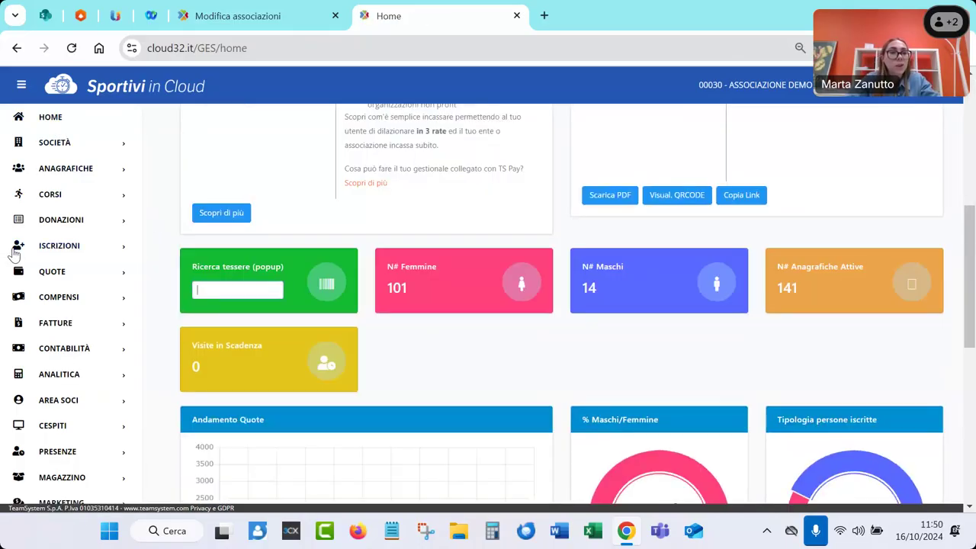
click(13, 251)
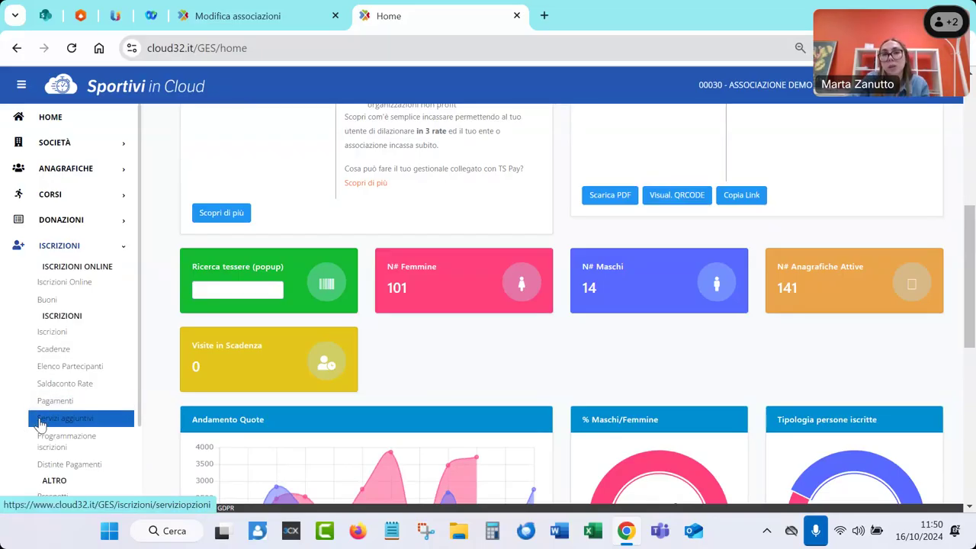
click(40, 424)
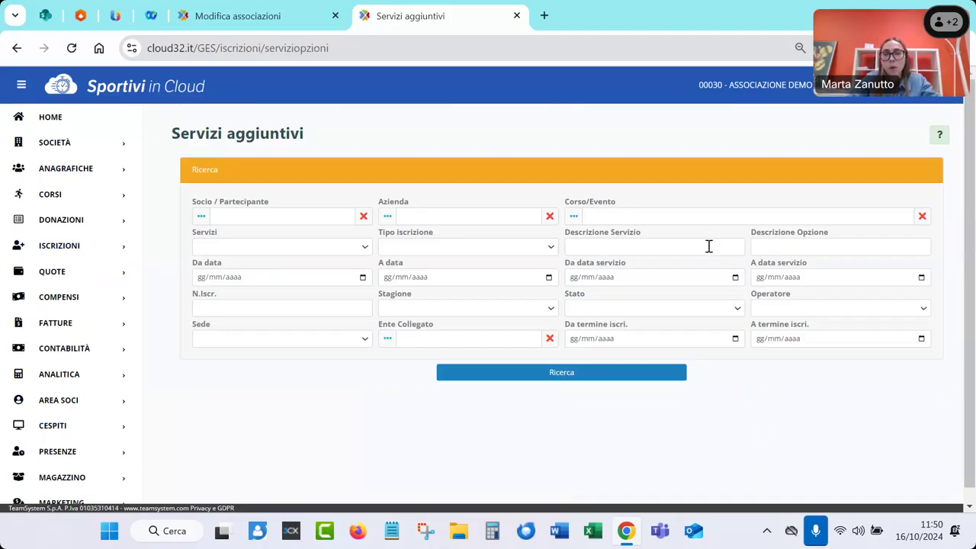
Filter the additional services to Trasporto, list the matching enrollments, and open the Stampe options
click(317, 249)
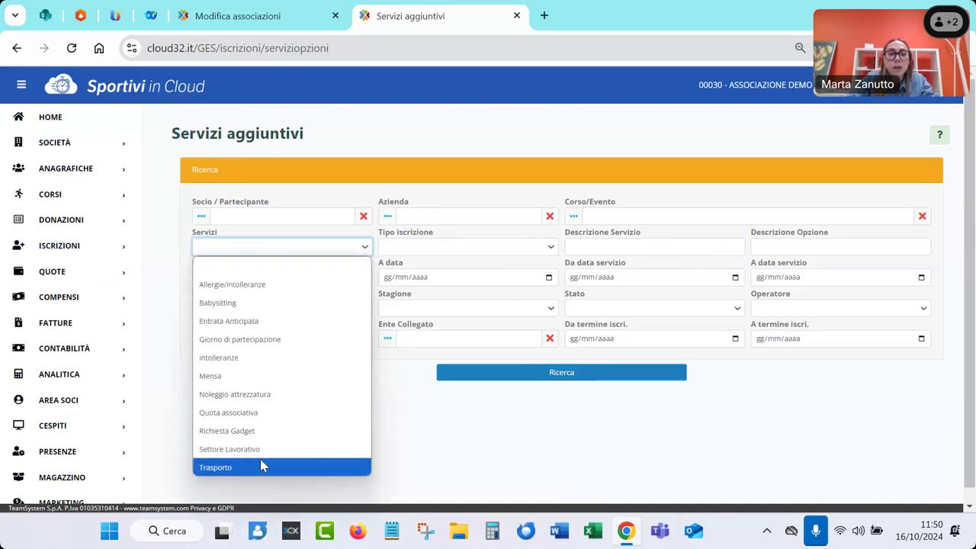
click(261, 467)
click(457, 377)
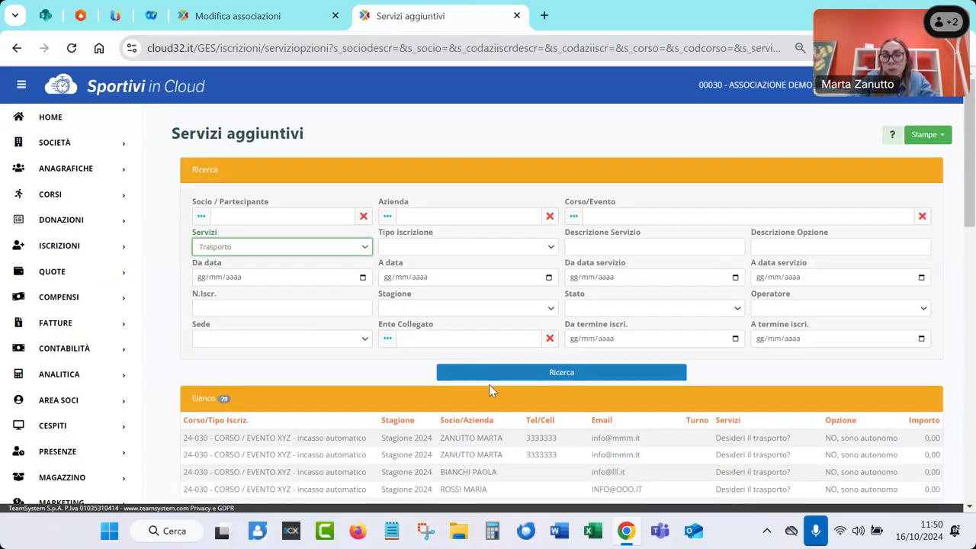
scroll(488, 384, down, 2)
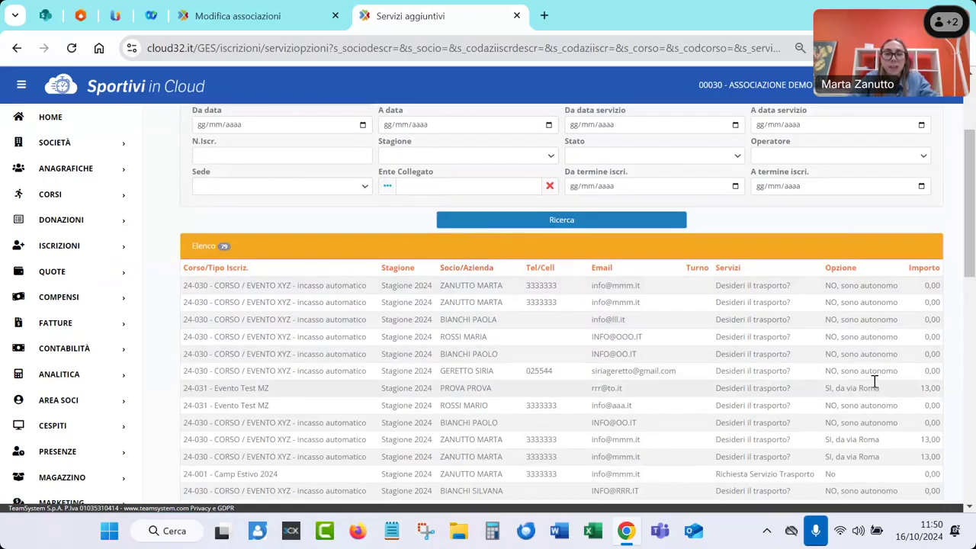
scroll(874, 381, up, 2)
click(926, 135)
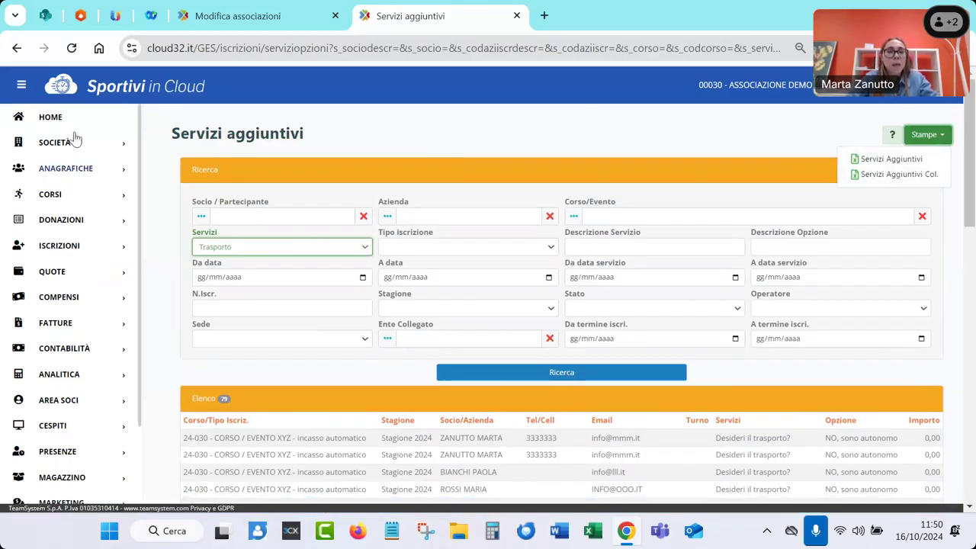
From Home, open Contabilità > Insoluti Incasso Automatico in a new tab and switch to it
click(157, 171)
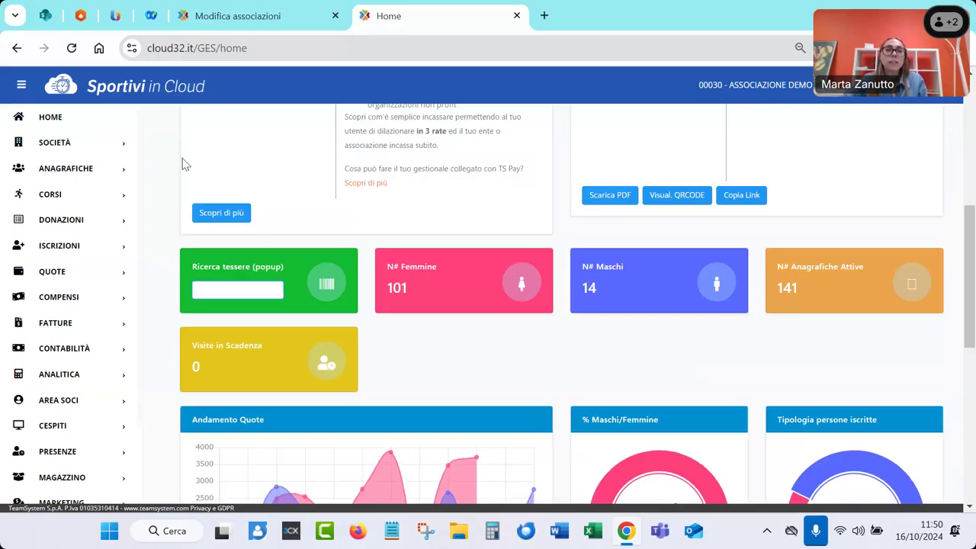
scroll(165, 154, up, 4)
scroll(164, 154, up, 1)
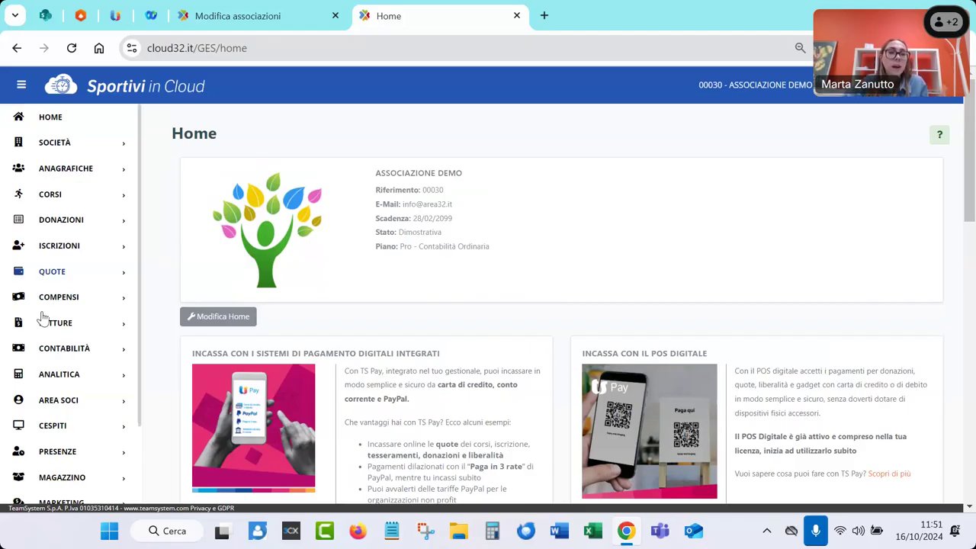
click(26, 348)
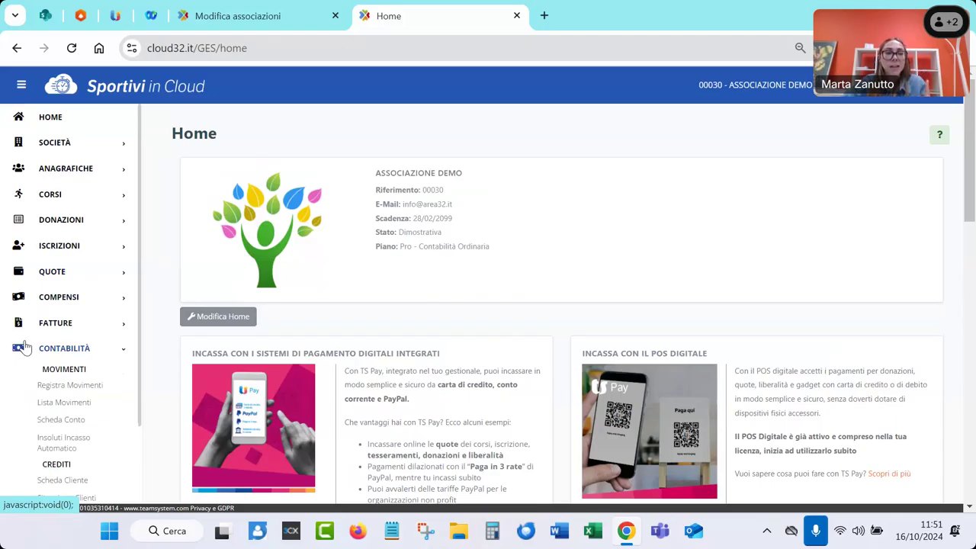
click(48, 452)
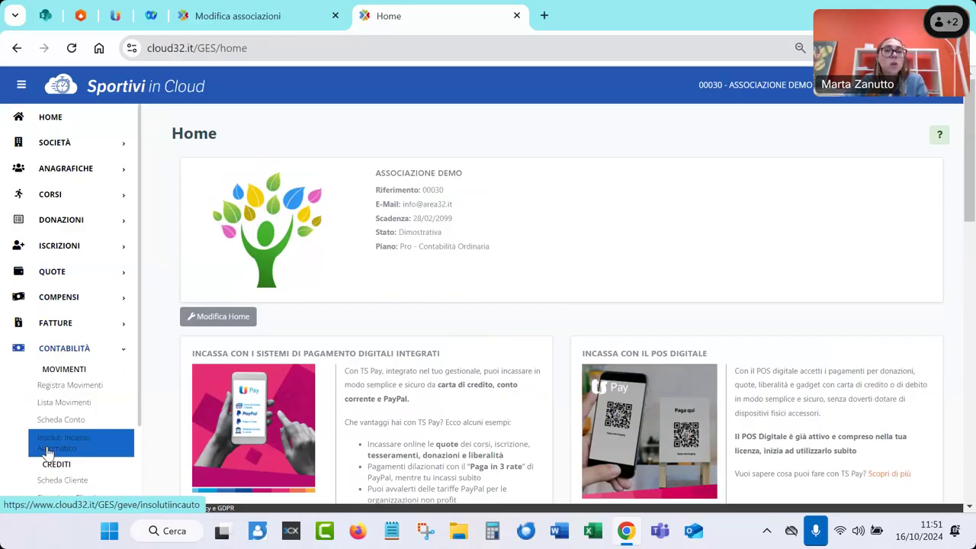
middle_click(47, 451)
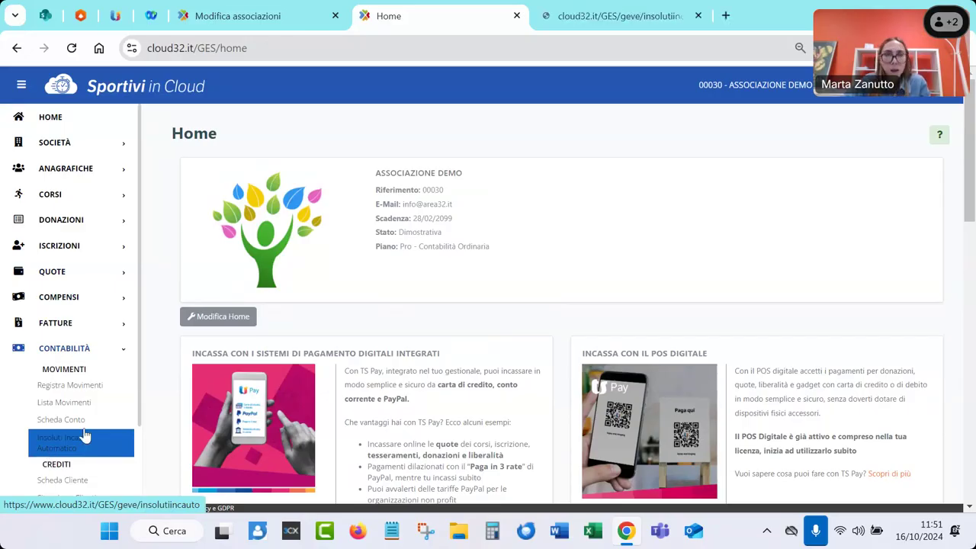
click(656, 16)
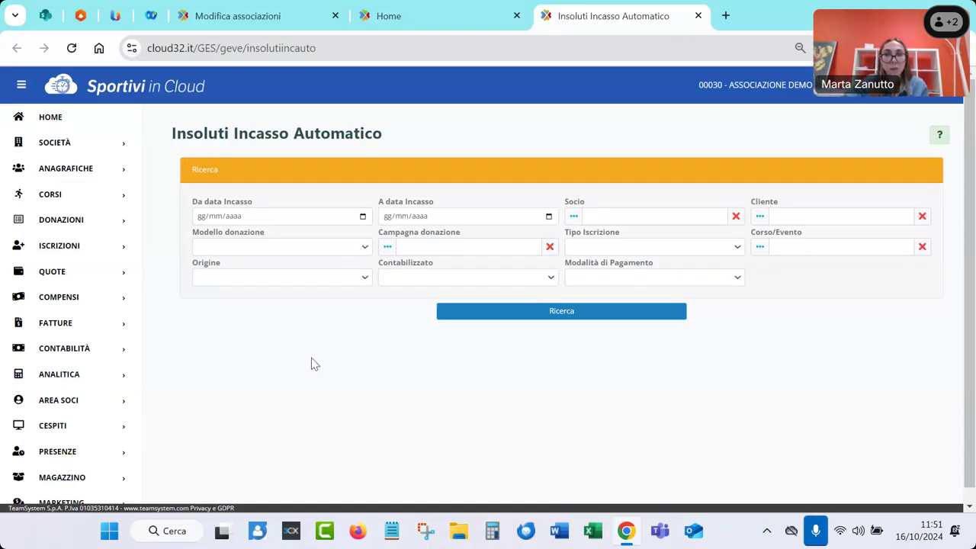
Open Statistiche Inc. Aut. Iscrizioni and search to list all 93 automatic-collection records
click(17, 248)
scroll(13, 359, down, 2)
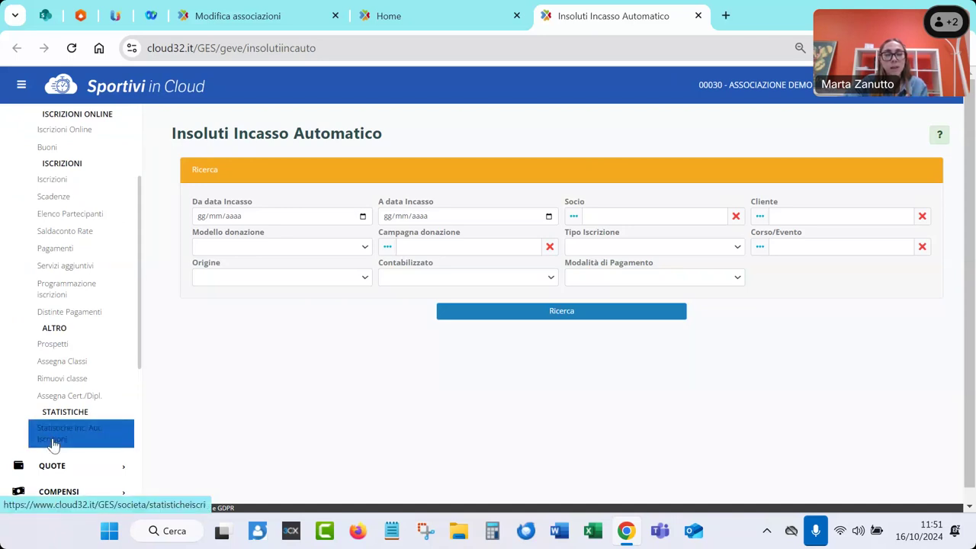
click(54, 446)
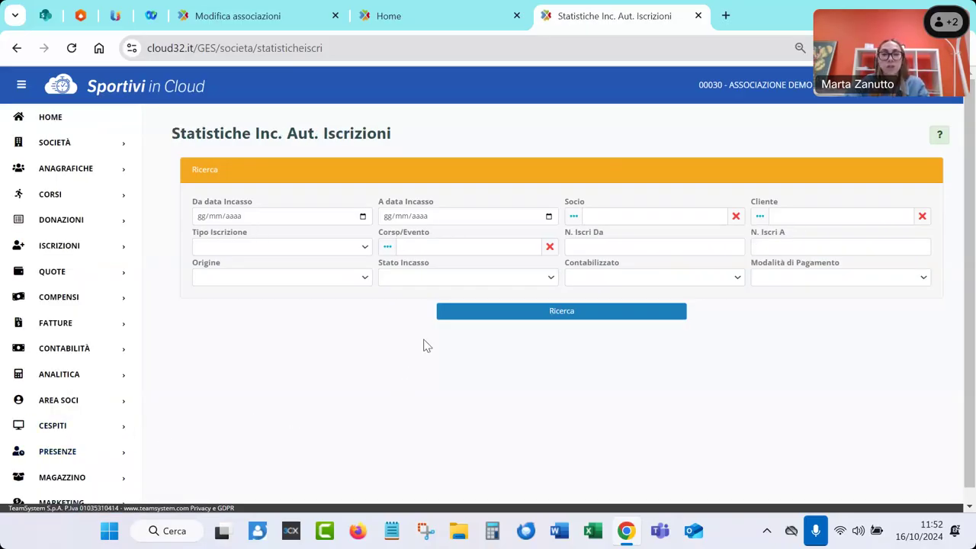
click(456, 312)
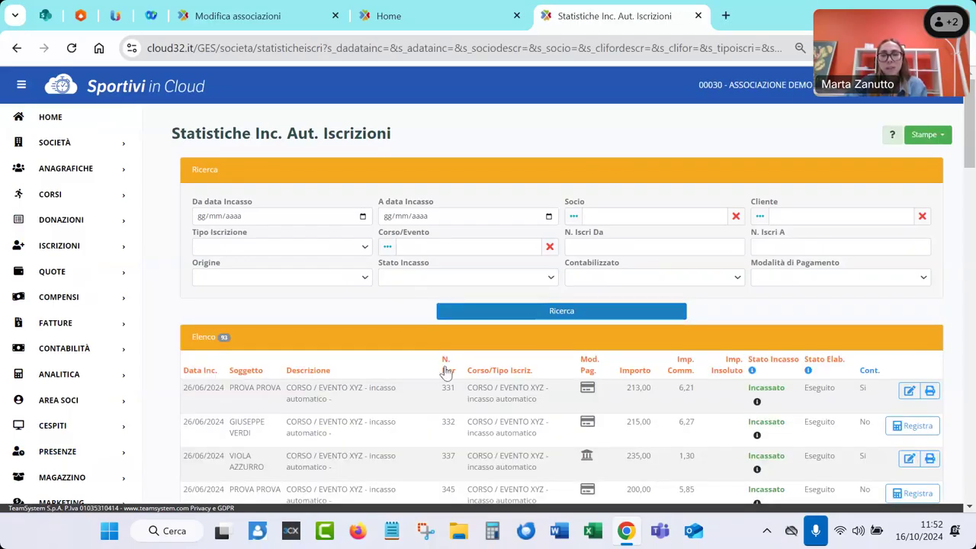
scroll(445, 372, down, 1)
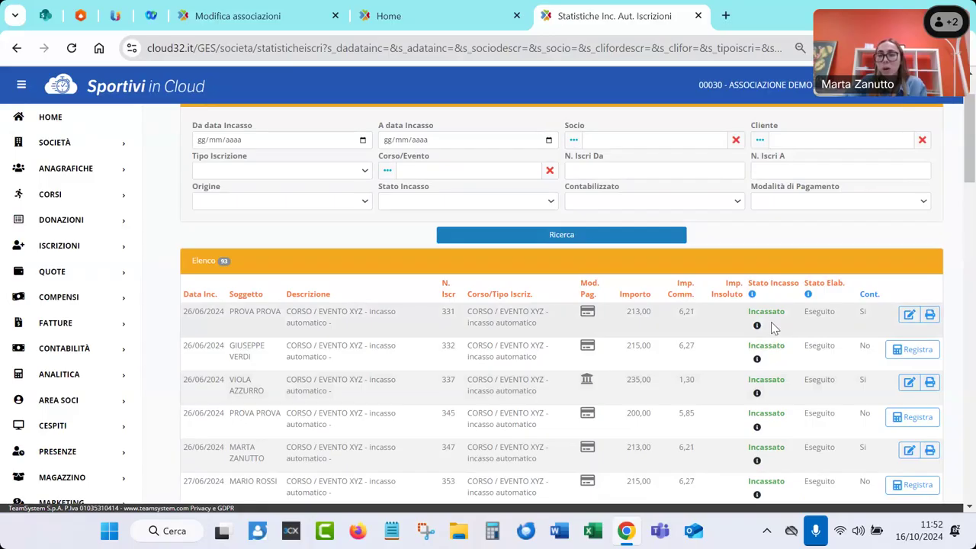
scroll(772, 326, down, 1)
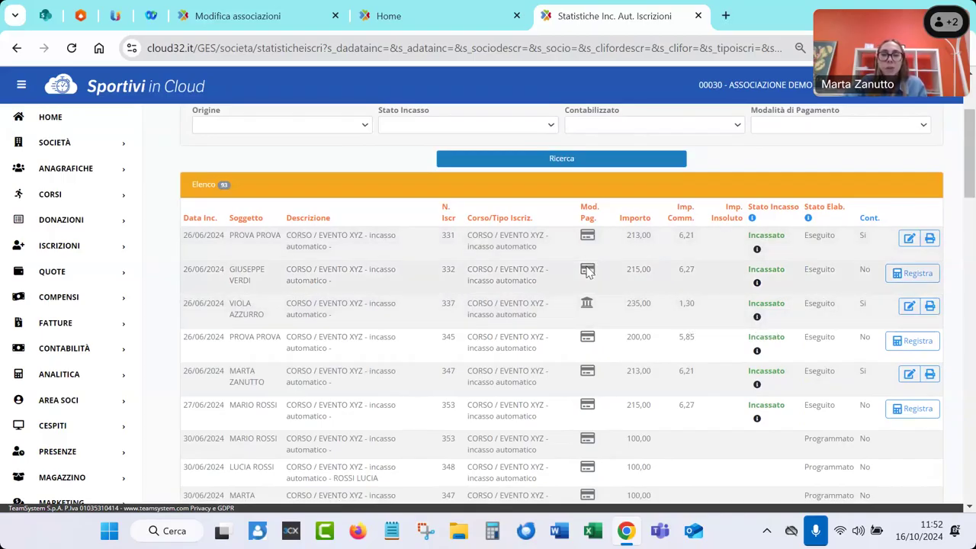
scroll(585, 263, up, 1)
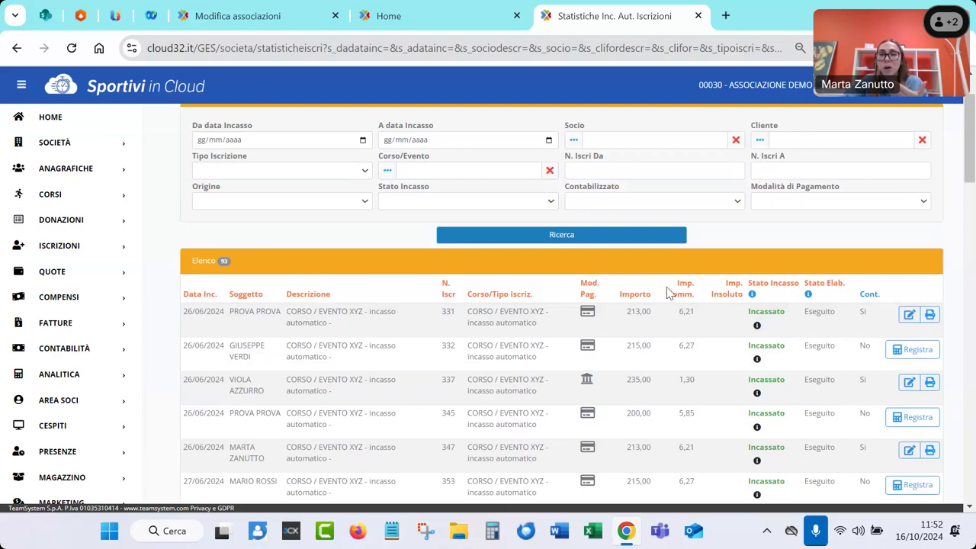
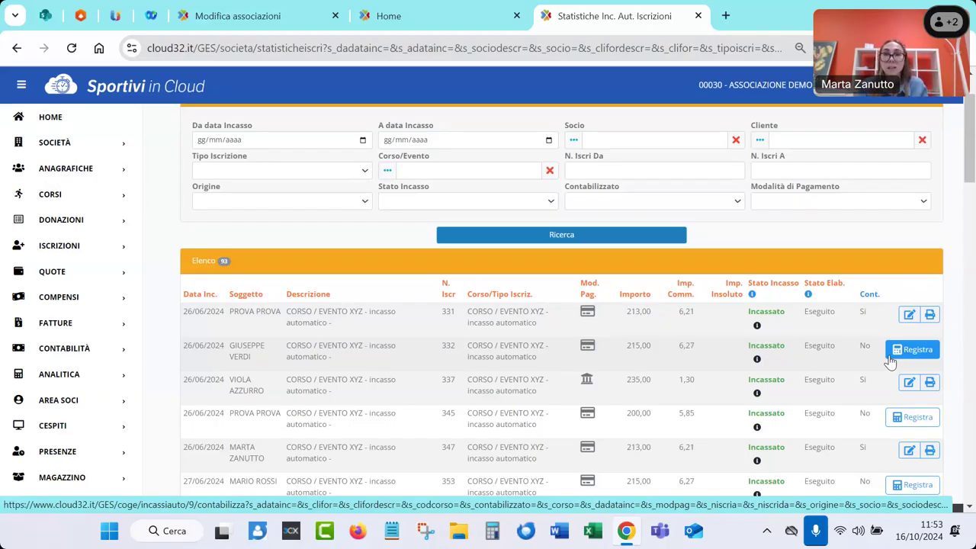
Start posting receipt 332 with causale Quota and financial account Banca BCC
click(890, 359)
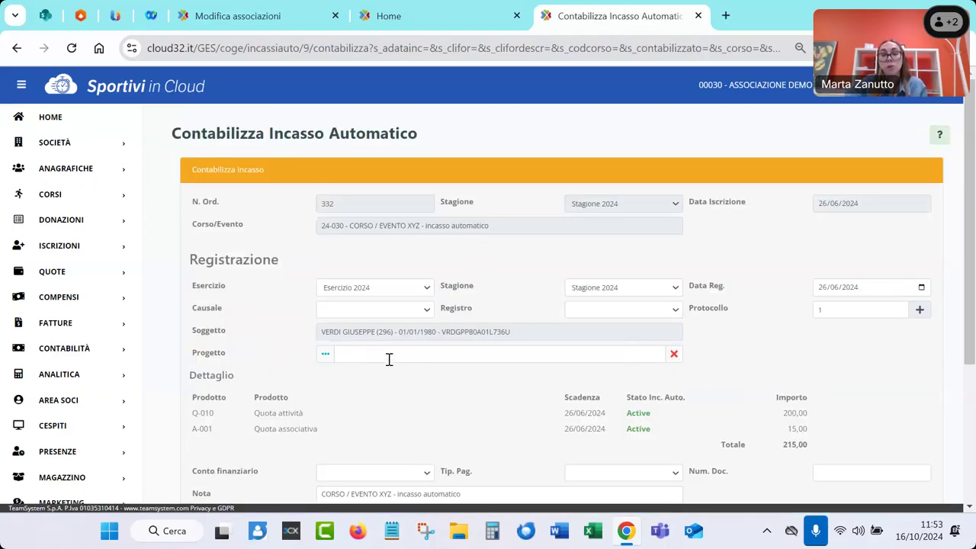
scroll(388, 359, down, 1)
scroll(389, 359, down, 1)
click(340, 234)
click(340, 269)
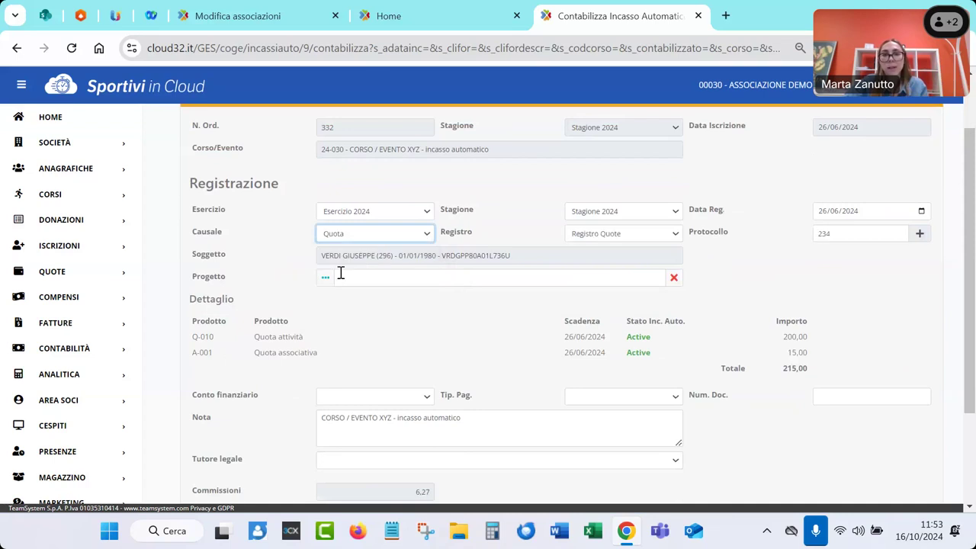
scroll(344, 282, down, 4)
click(347, 265)
click(364, 402)
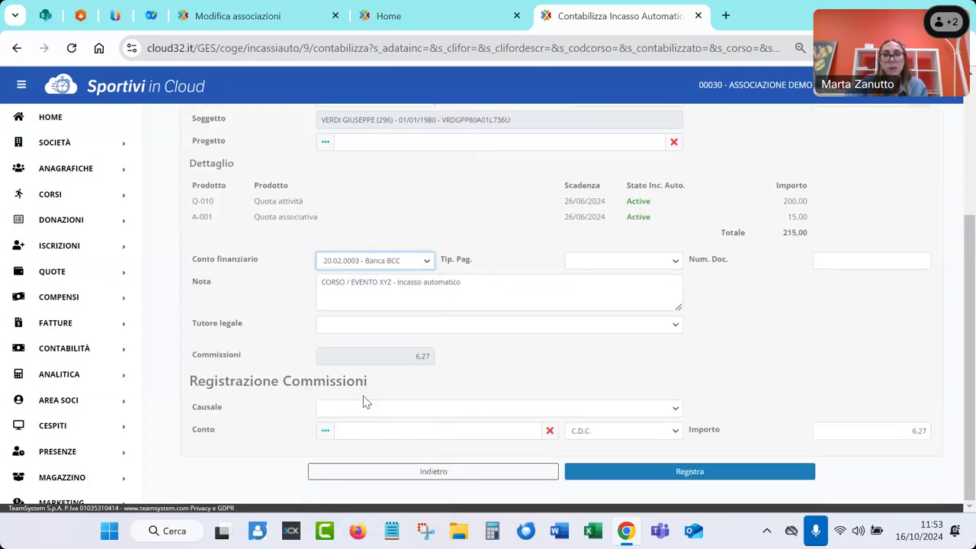
Assign the commission to causale Pagamenti Vari and account Altre spese bancarie, then submit the posting
click(363, 404)
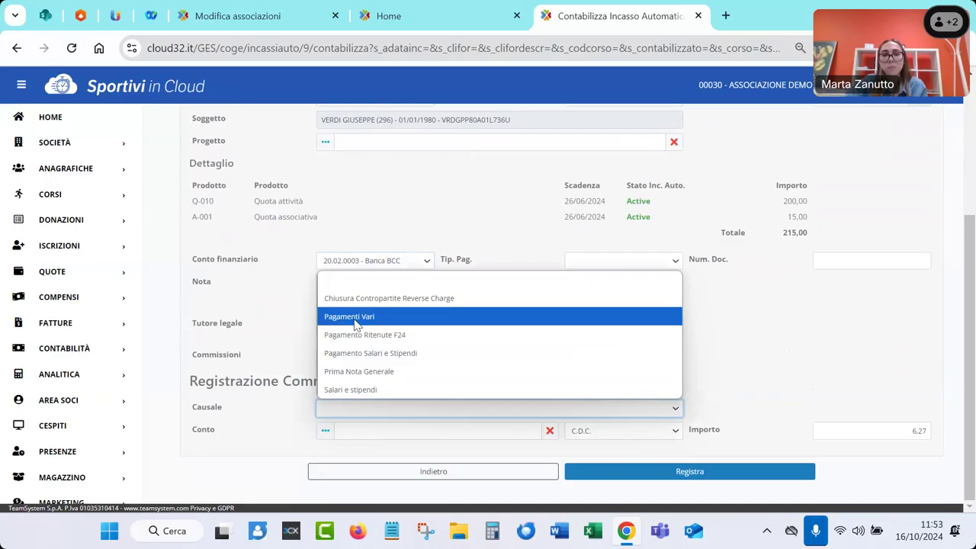
click(364, 318)
click(374, 431)
text(spese ban)
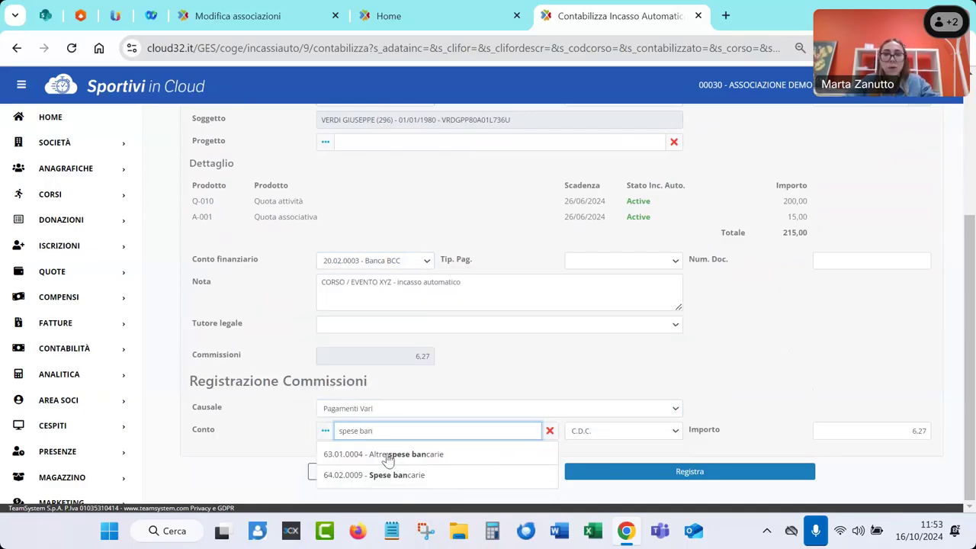
click(385, 454)
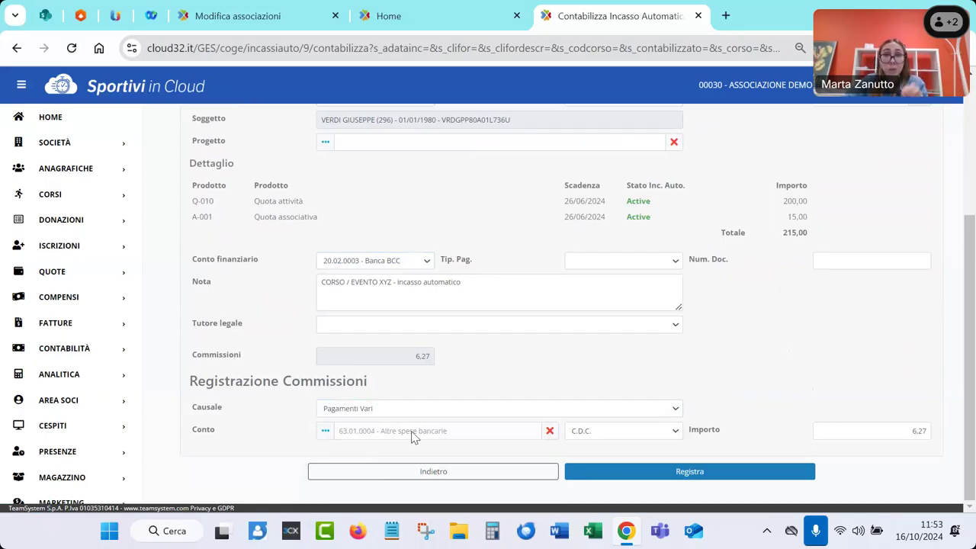
click(647, 476)
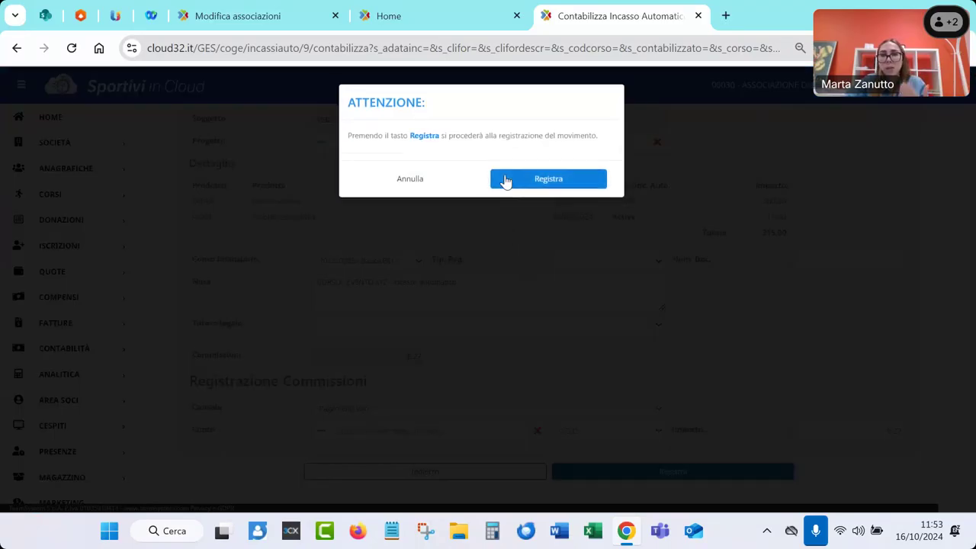
Confirm the quota posting as 234/Q1, review its Movimento entries and print options, then return Home
click(504, 179)
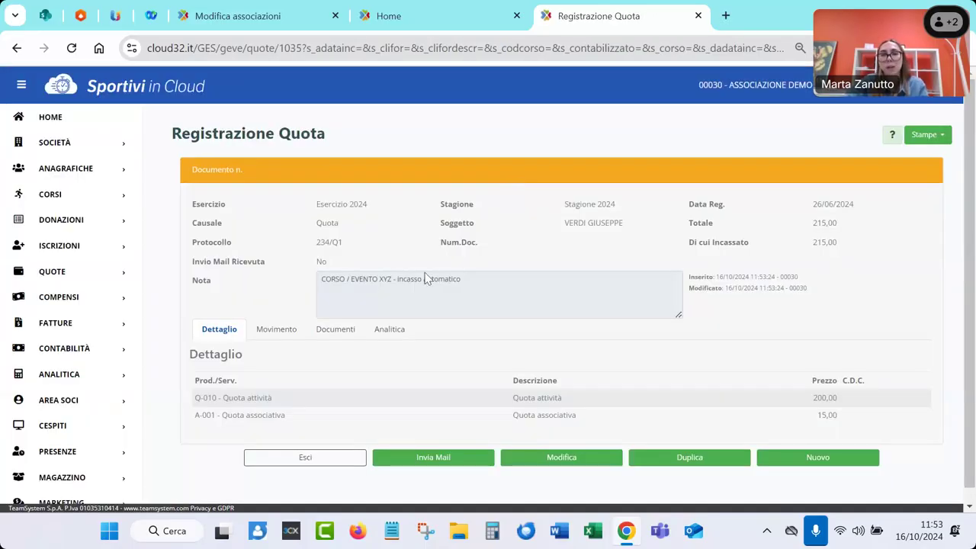
click(279, 338)
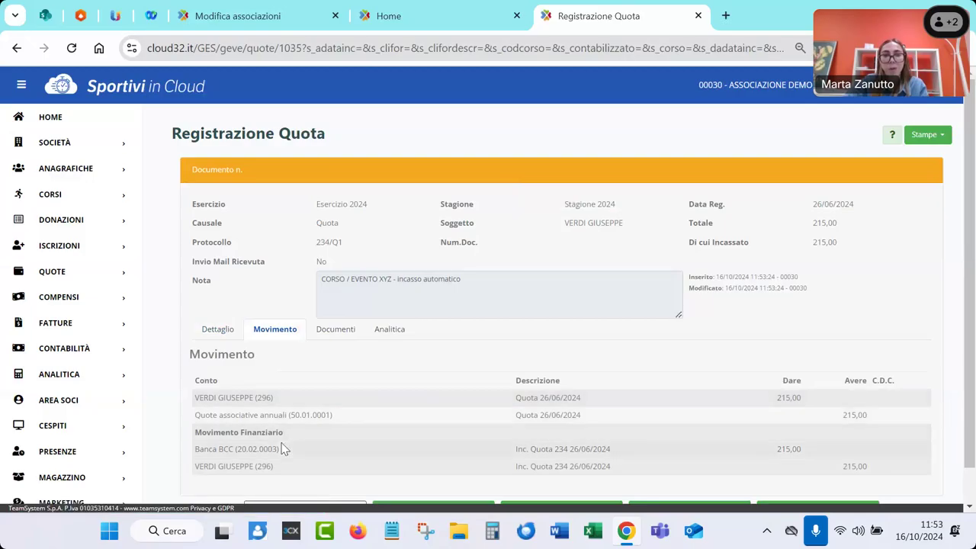
click(924, 134)
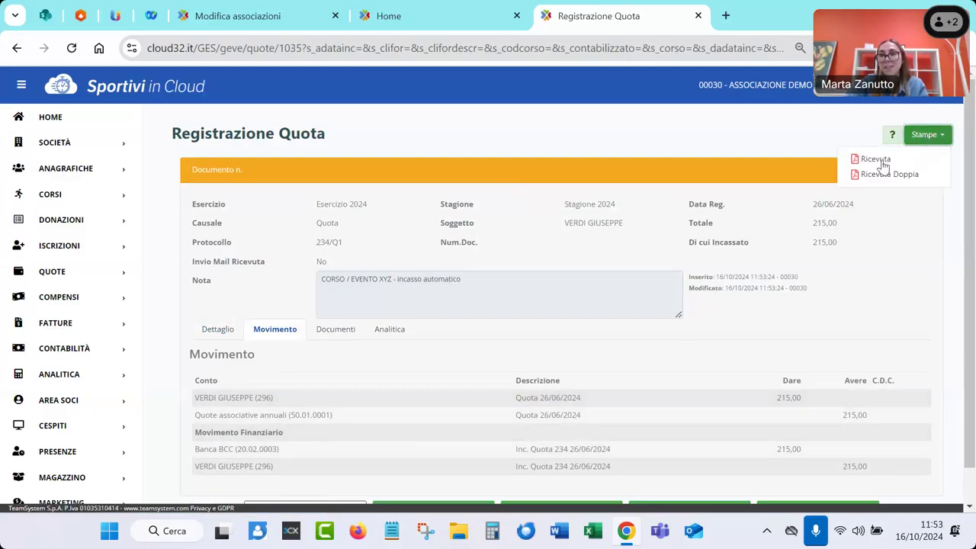
scroll(644, 305, down, 1)
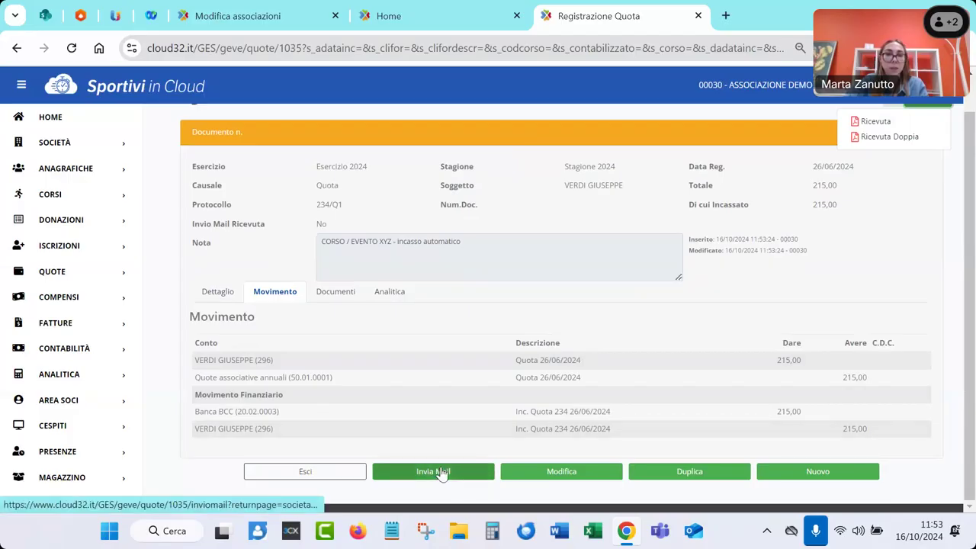
click(43, 125)
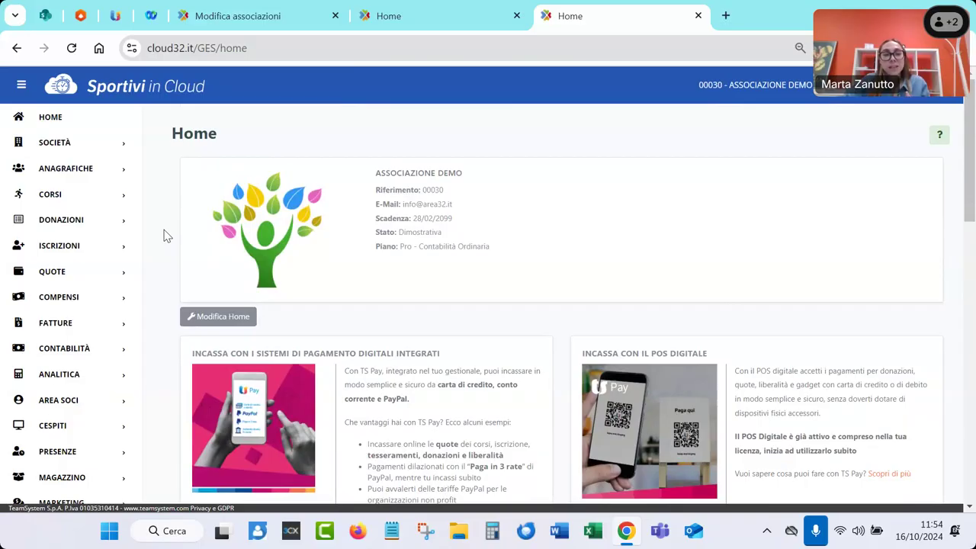
Search Lista Movimenti for Esercizio 2024, showing 887 movements, and view its print options
click(46, 355)
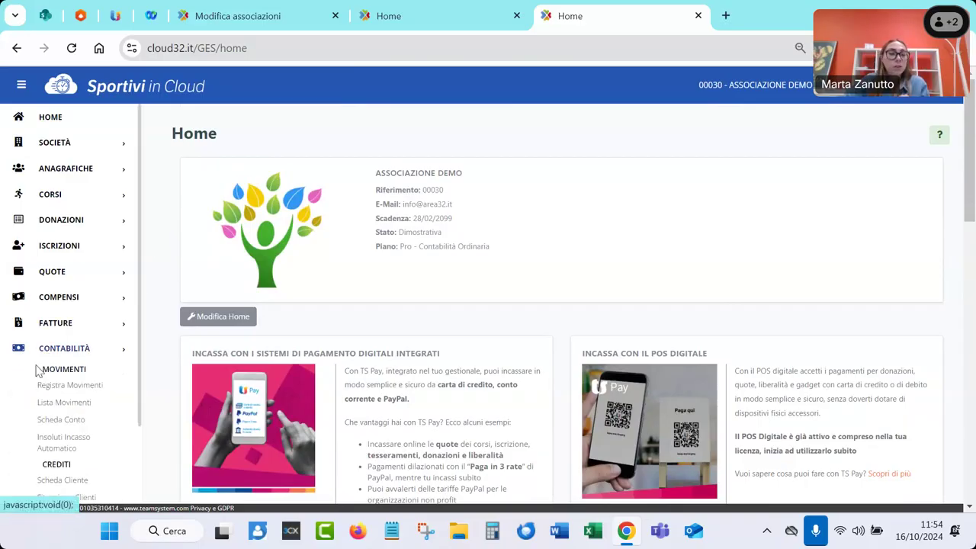
click(55, 404)
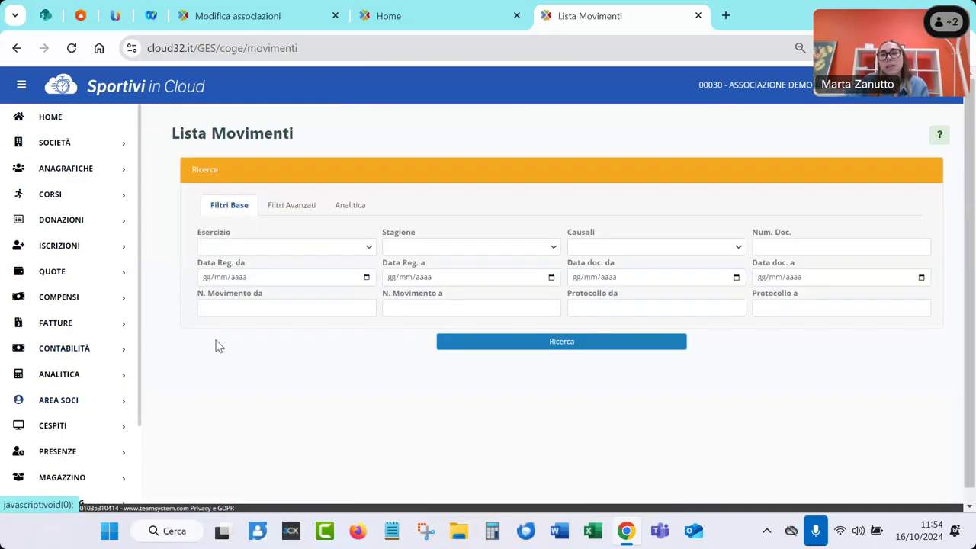
click(229, 247)
click(224, 281)
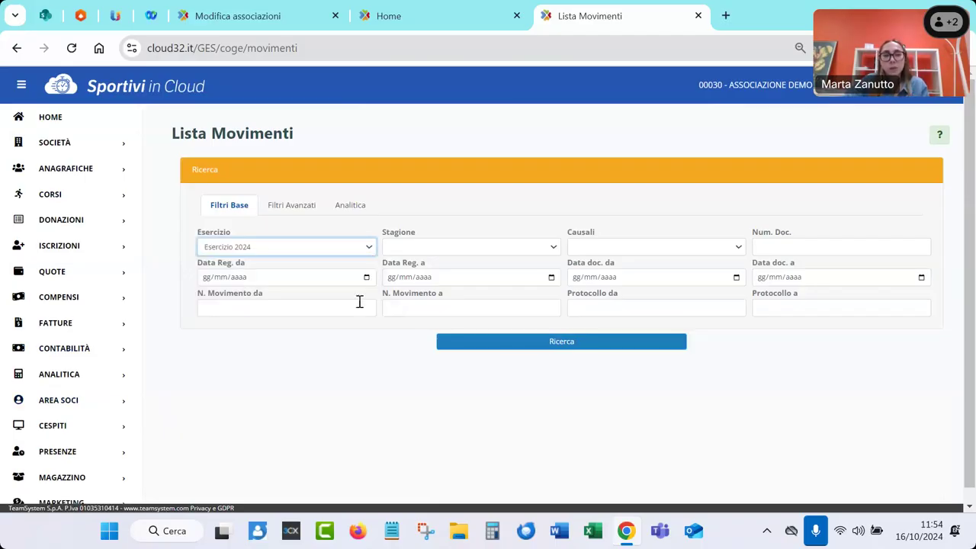
click(502, 344)
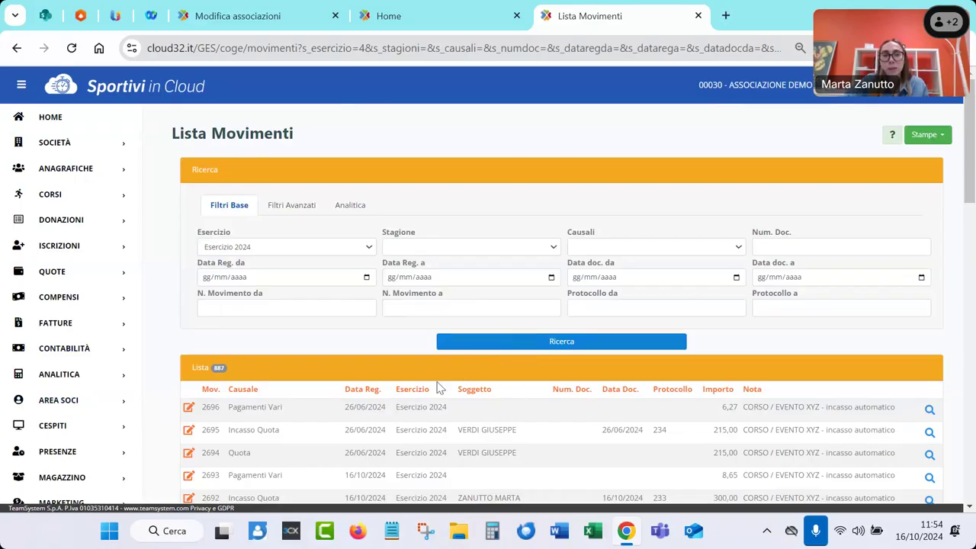
scroll(297, 350, down, 2)
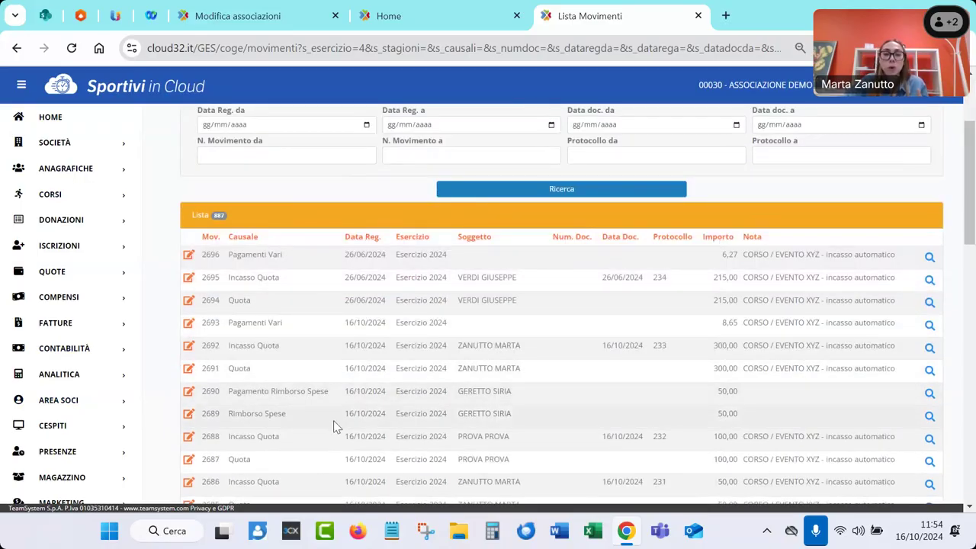
scroll(333, 427, up, 2)
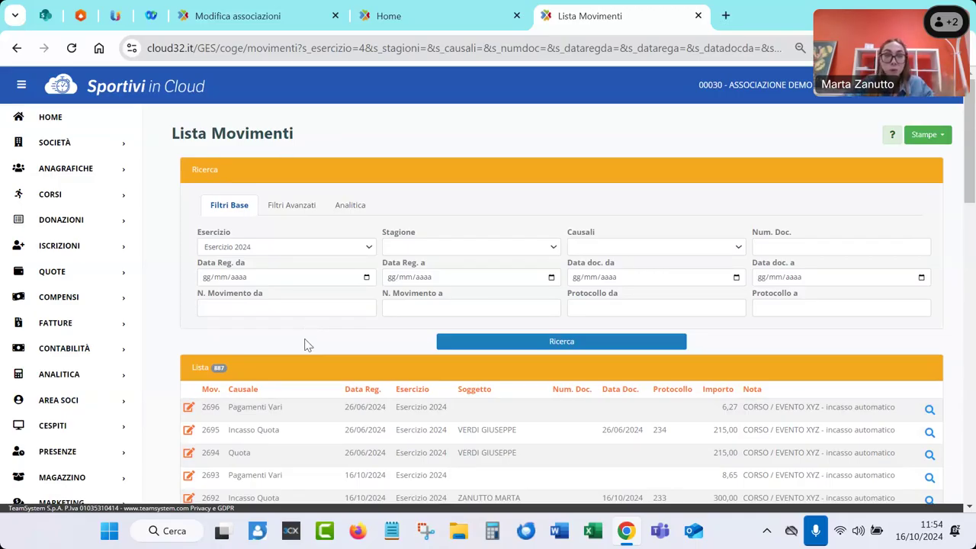
click(926, 139)
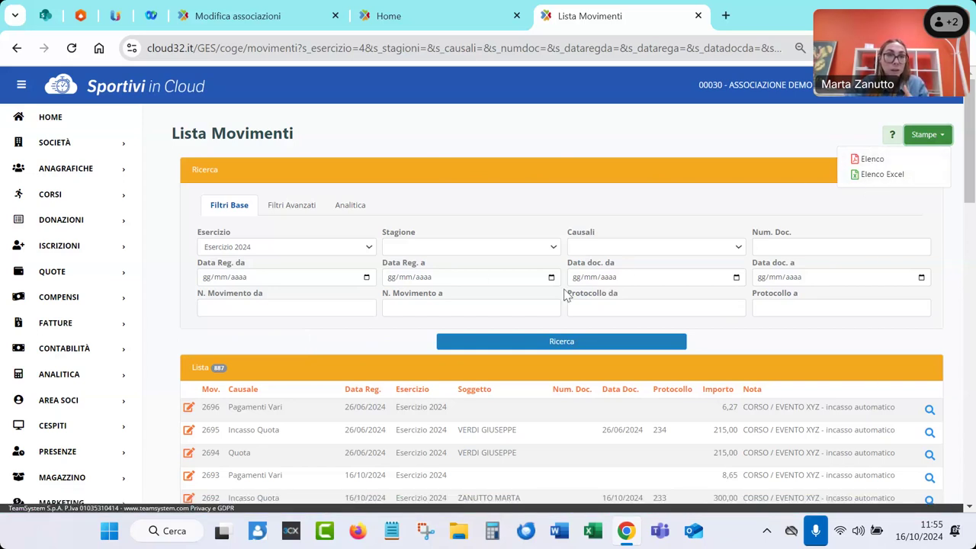
Go to the Bilancio Esercizio page under Contabilità's Rendiconti reports
click(17, 348)
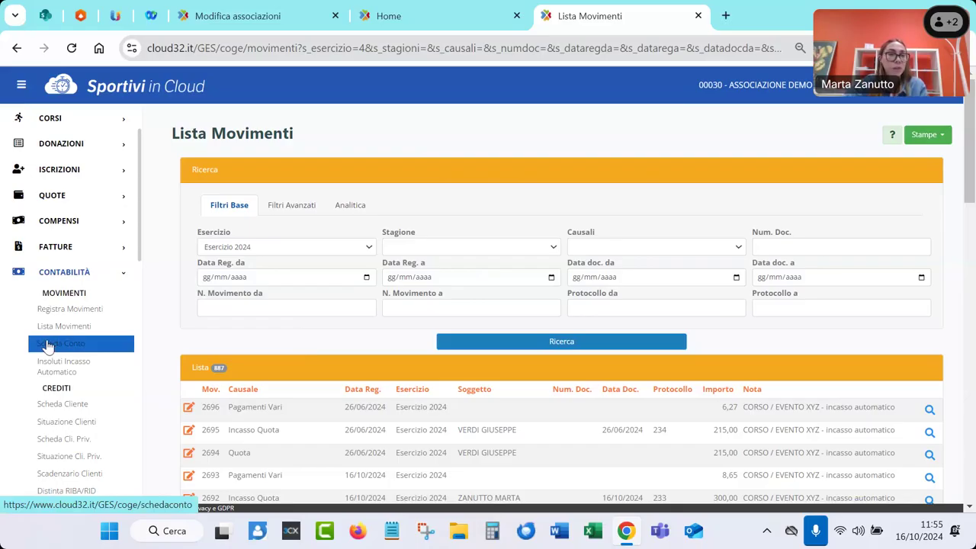
scroll(12, 366, down, 2)
scroll(12, 365, down, 1)
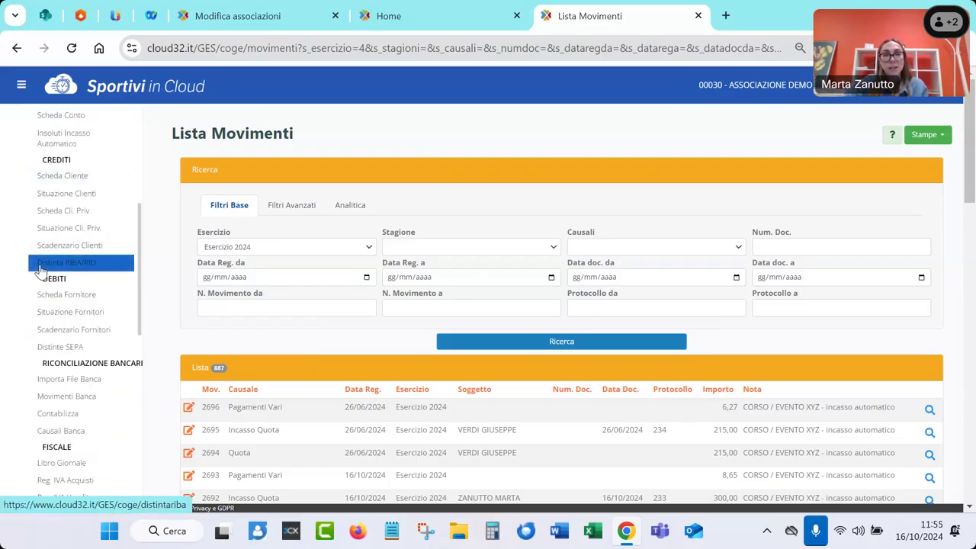
scroll(6, 351, down, 3)
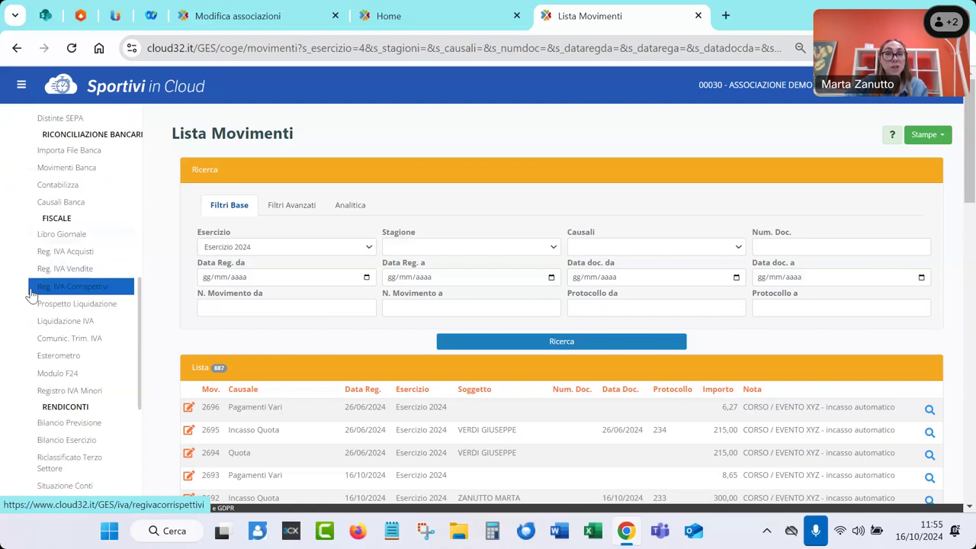
scroll(21, 298, down, 2)
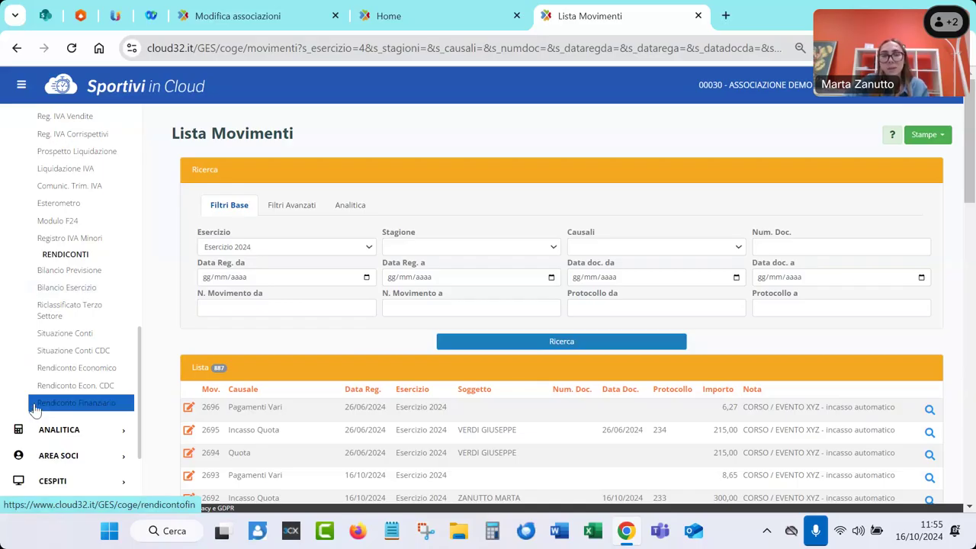
click(49, 289)
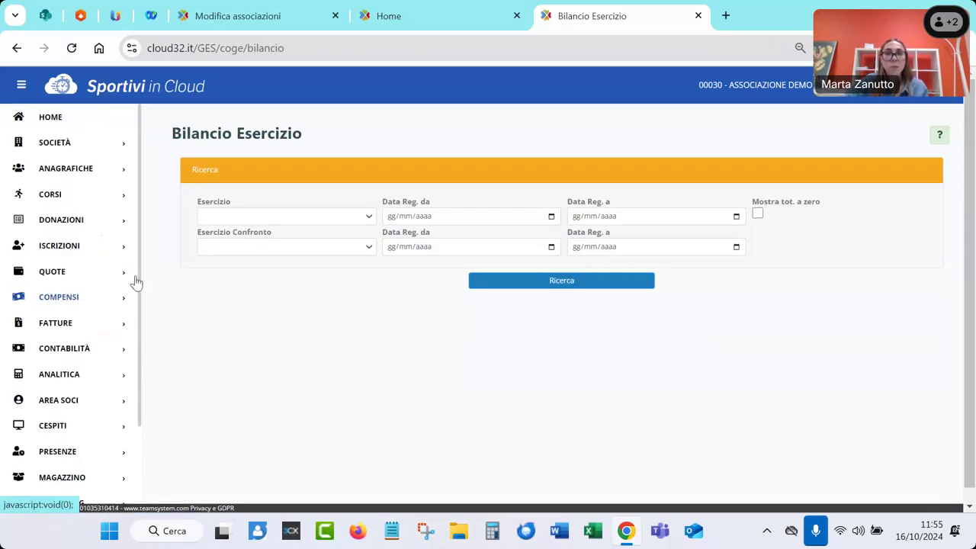
Compute the Bilancio Esercizio for 2024 compared with 2023, then view its print options
click(269, 218)
click(257, 259)
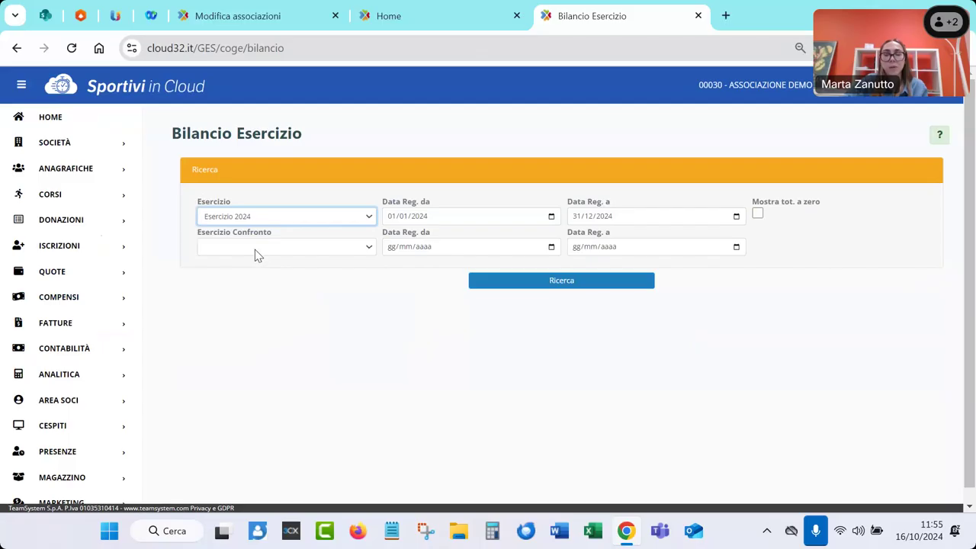
click(254, 249)
click(252, 302)
click(485, 283)
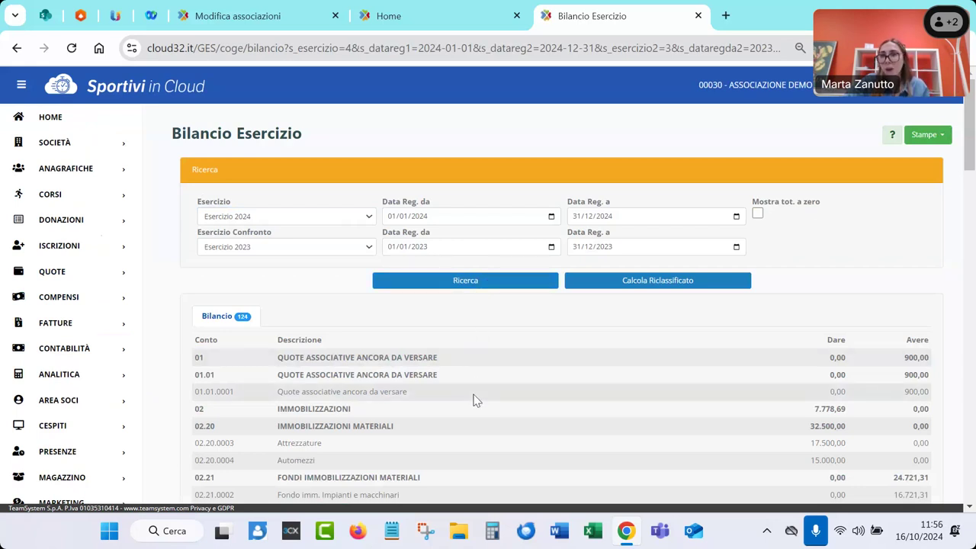
scroll(473, 401, down, 1)
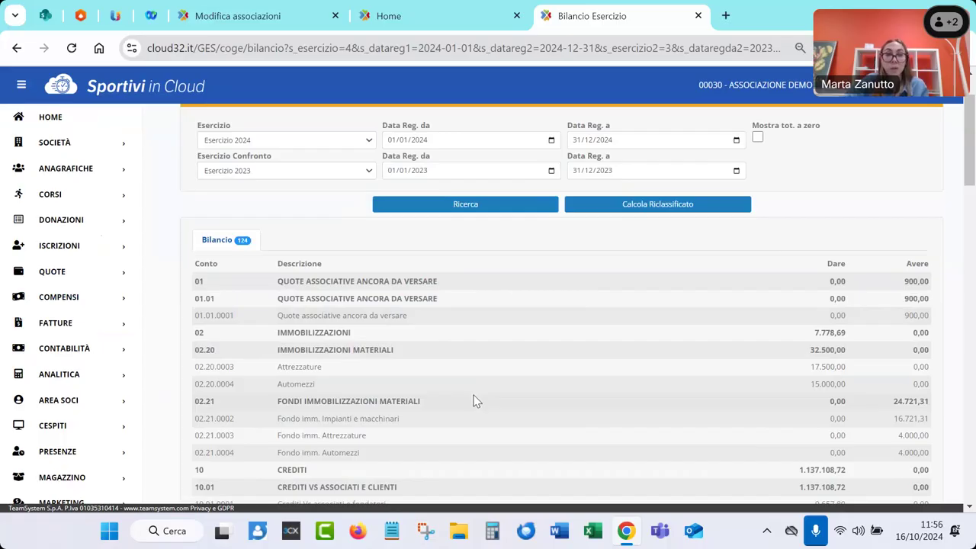
scroll(473, 397, up, 1)
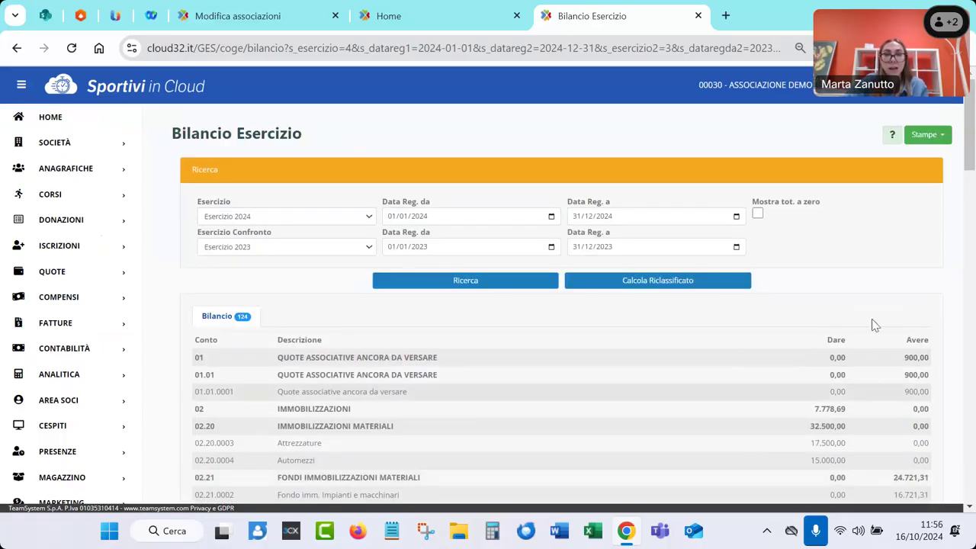
click(942, 144)
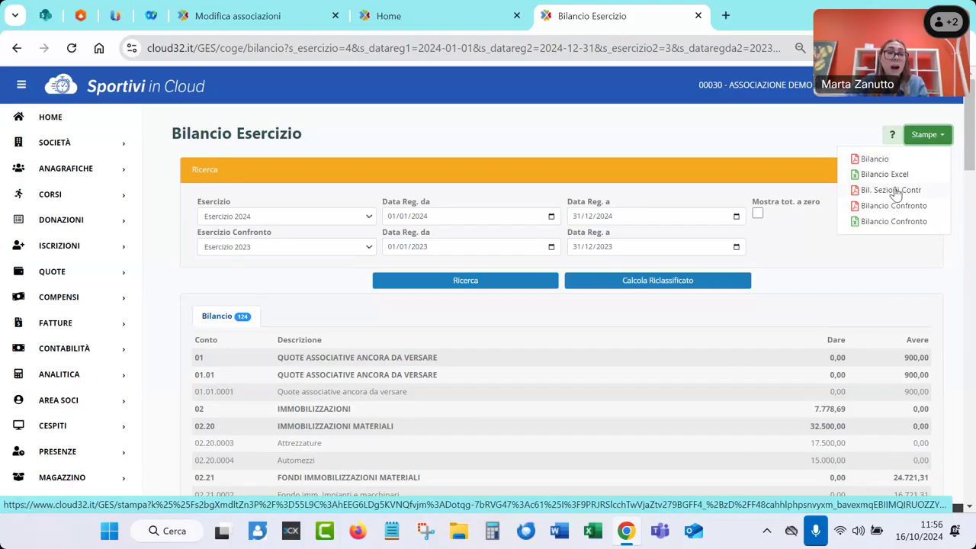
Calculate the Rendiconto Economico for Esercizio 2024
click(16, 356)
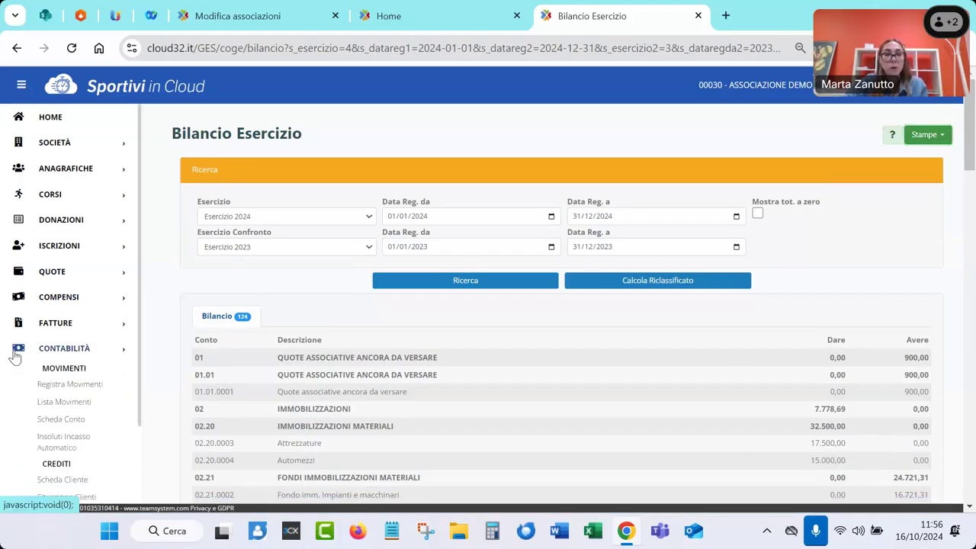
scroll(14, 356, down, 5)
scroll(14, 356, down, 3)
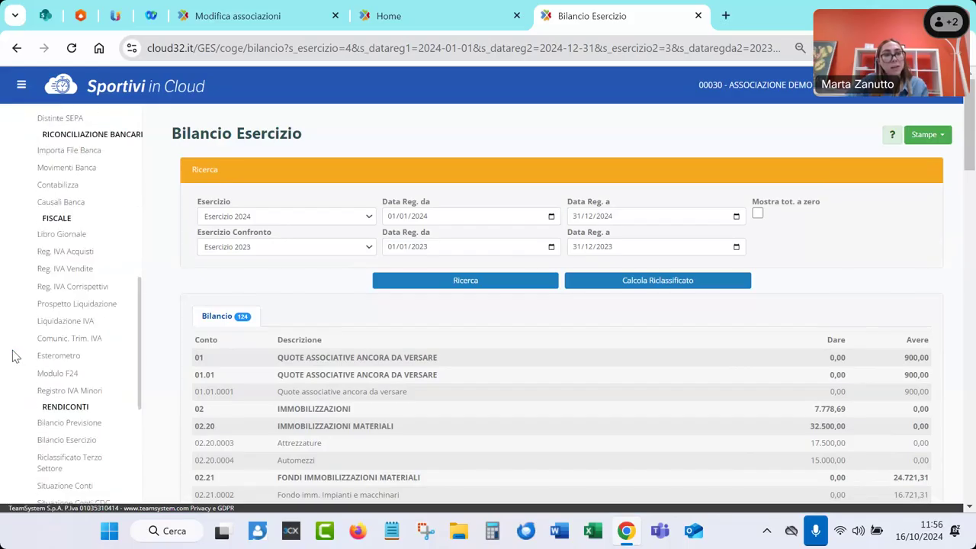
click(57, 448)
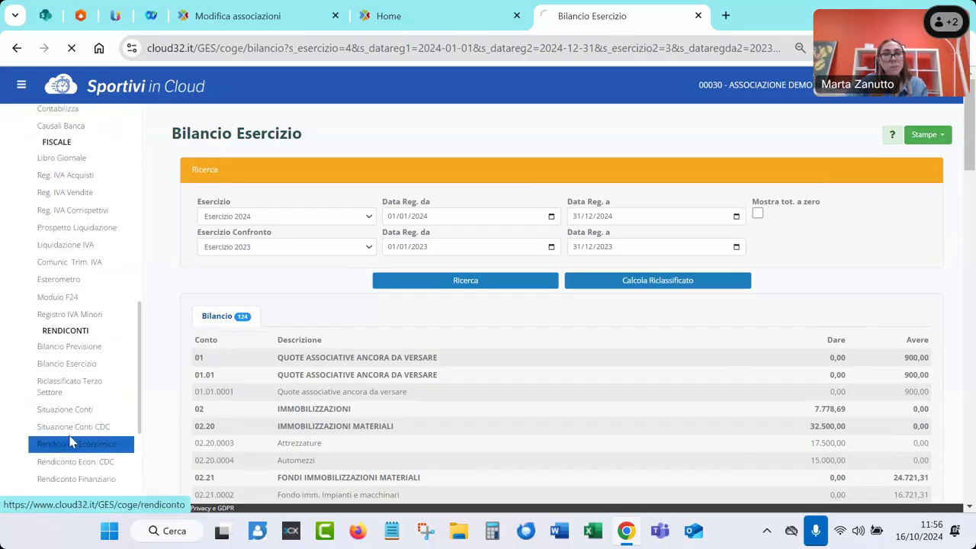
click(271, 215)
click(267, 255)
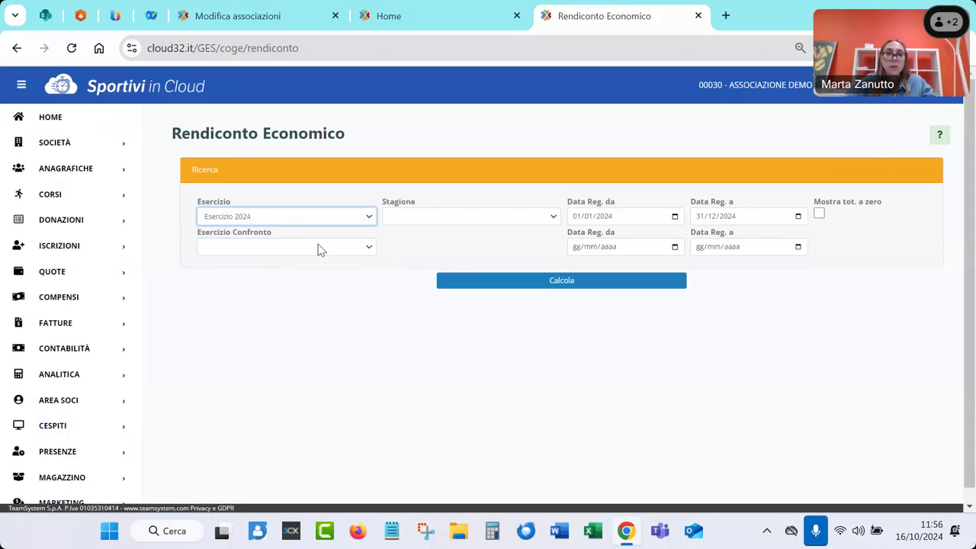
click(475, 281)
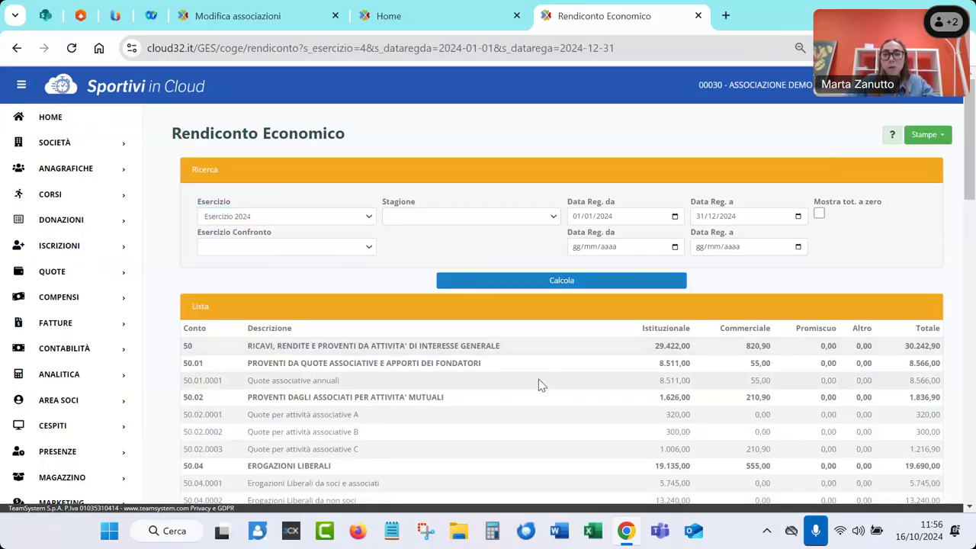
scroll(538, 379, down, 1)
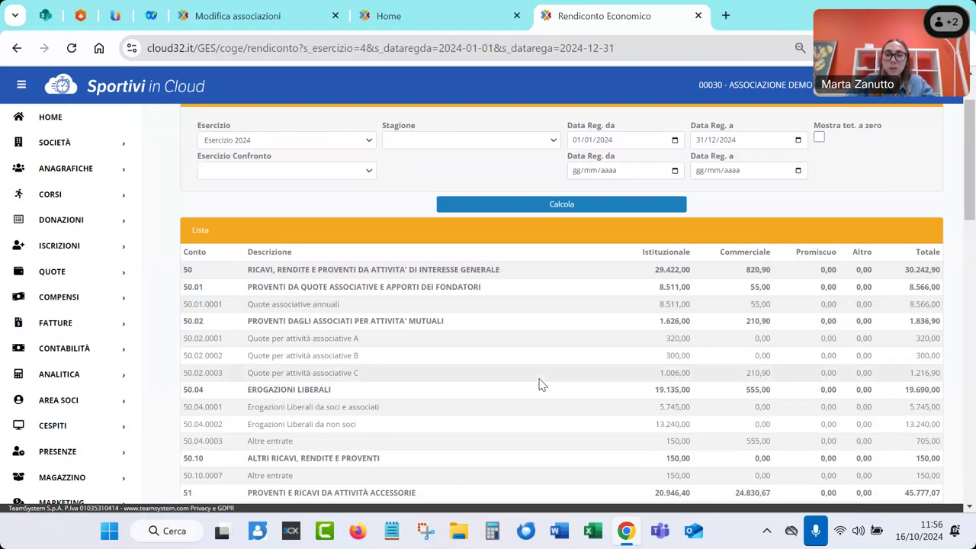
Check the Istituzionale and Commerciale columns, then export the Rendiconto as PDF
double_click(652, 257)
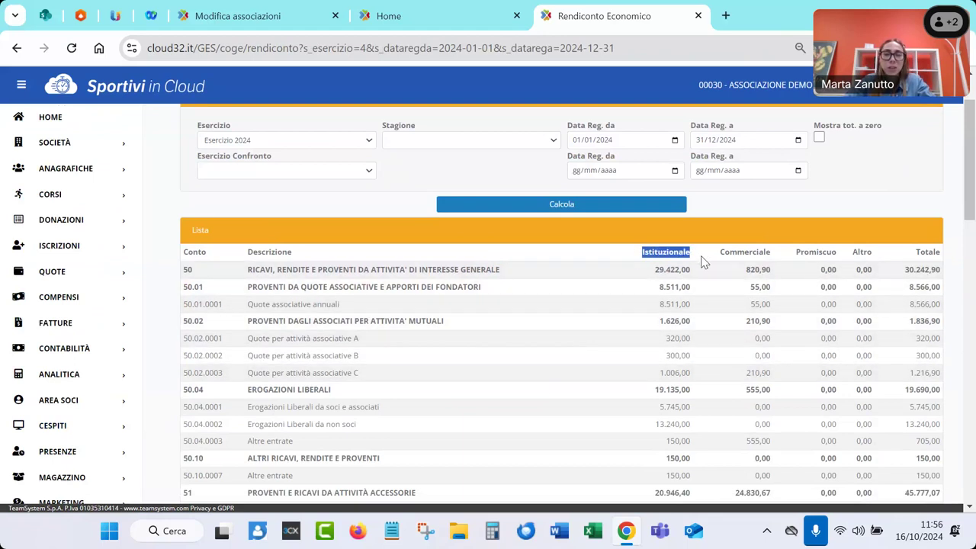
double_click(747, 256)
scroll(751, 318, up, 1)
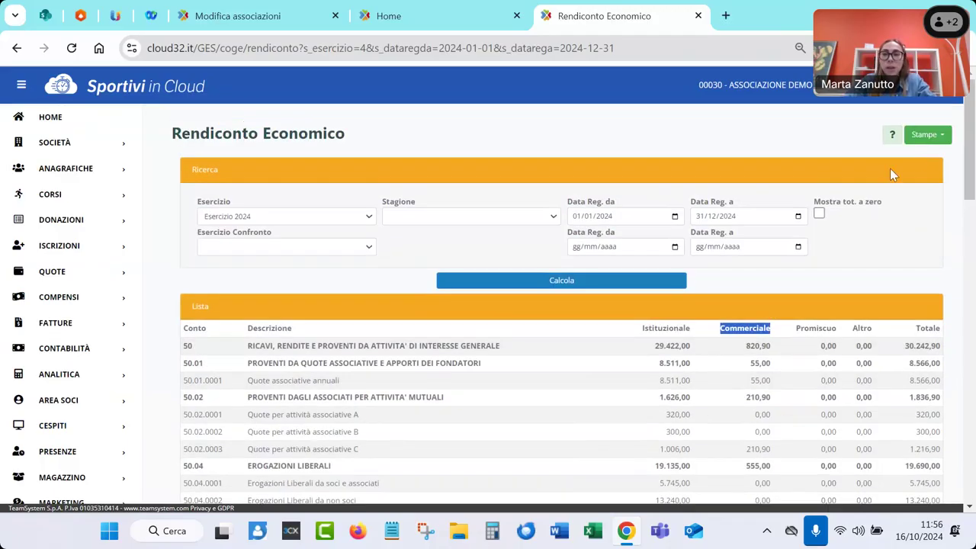
click(923, 135)
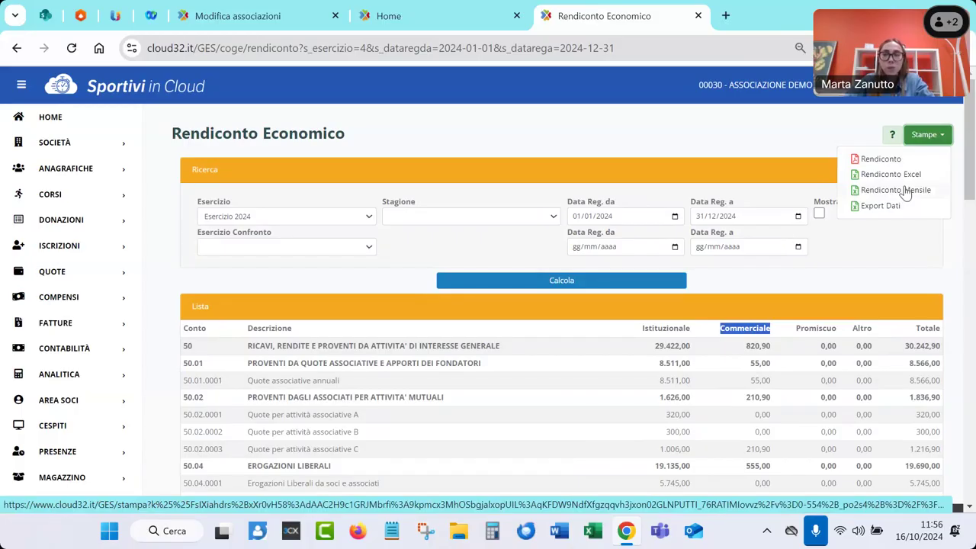
click(904, 158)
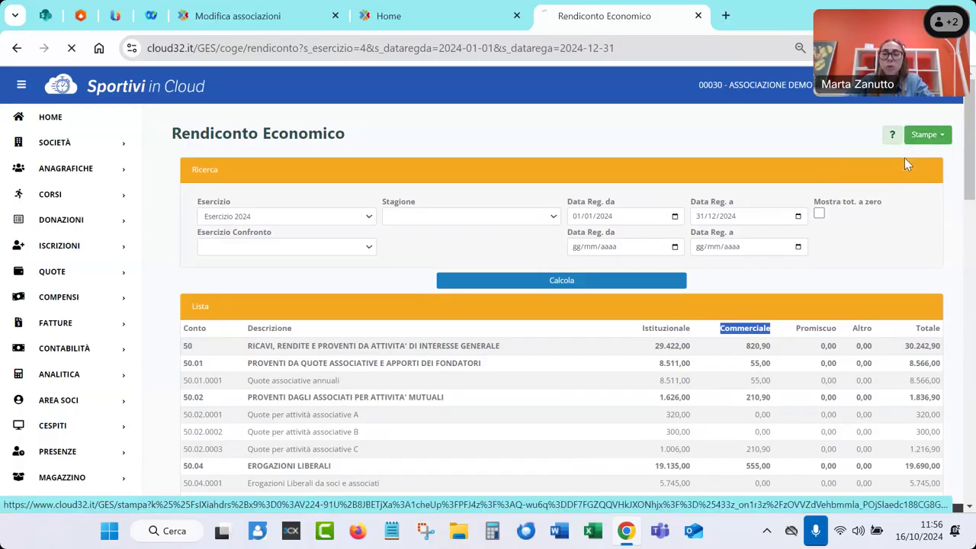
Review Rendiconto (16).pdf down to its Riepilogo totals, then close the PDF tab
click(743, 96)
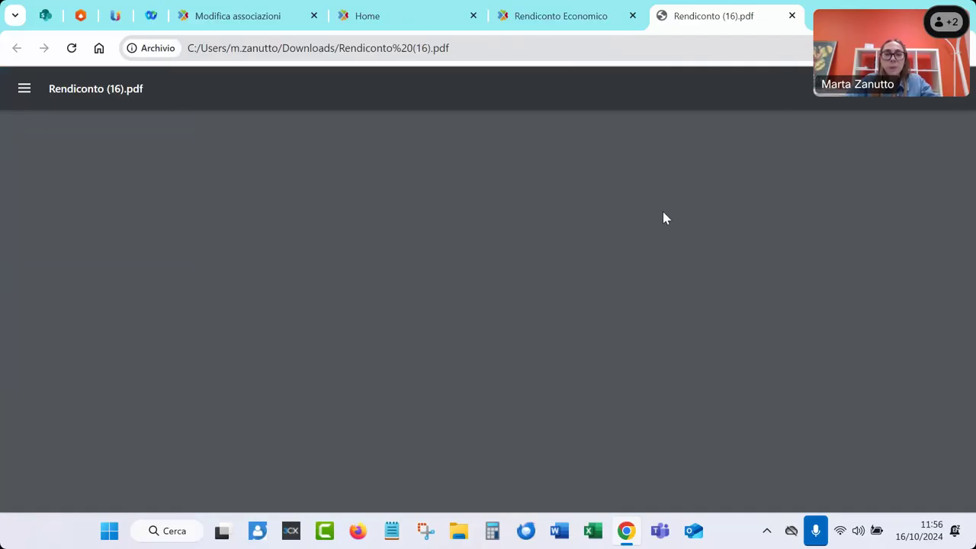
scroll(426, 329, down, 1)
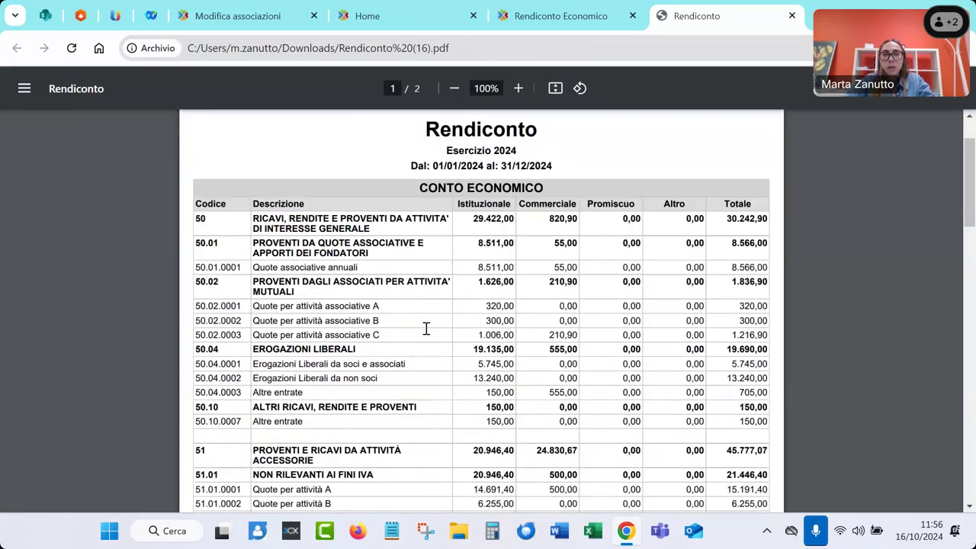
scroll(426, 329, down, 1)
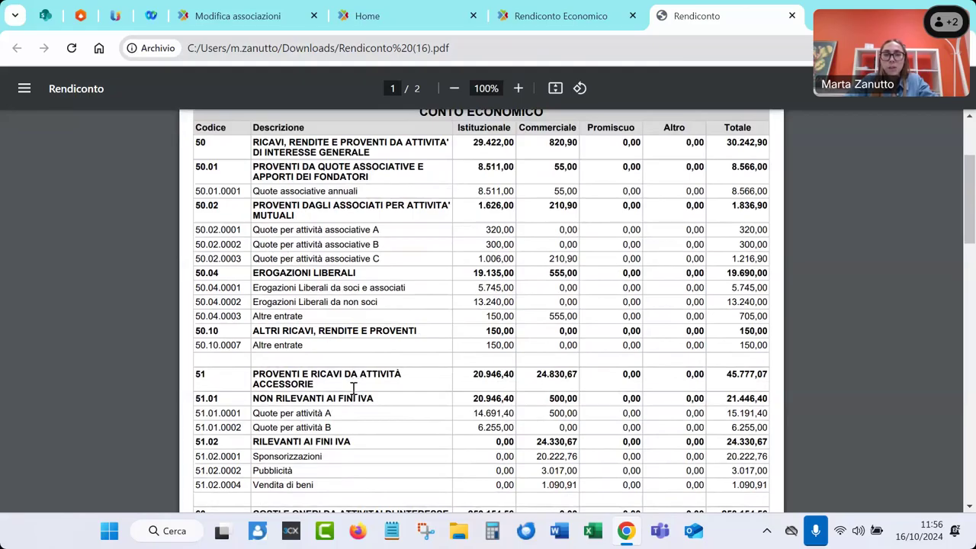
scroll(353, 389, down, 3)
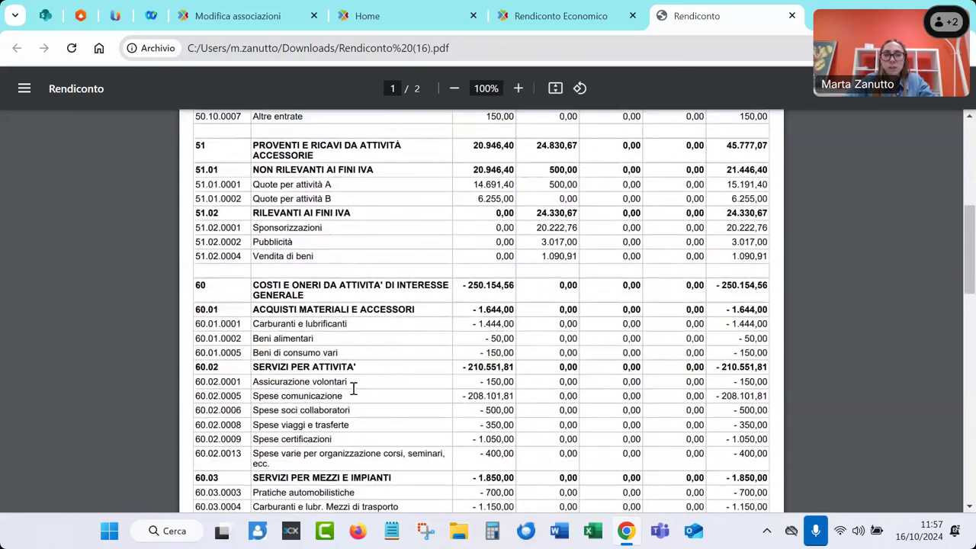
scroll(353, 389, down, 1)
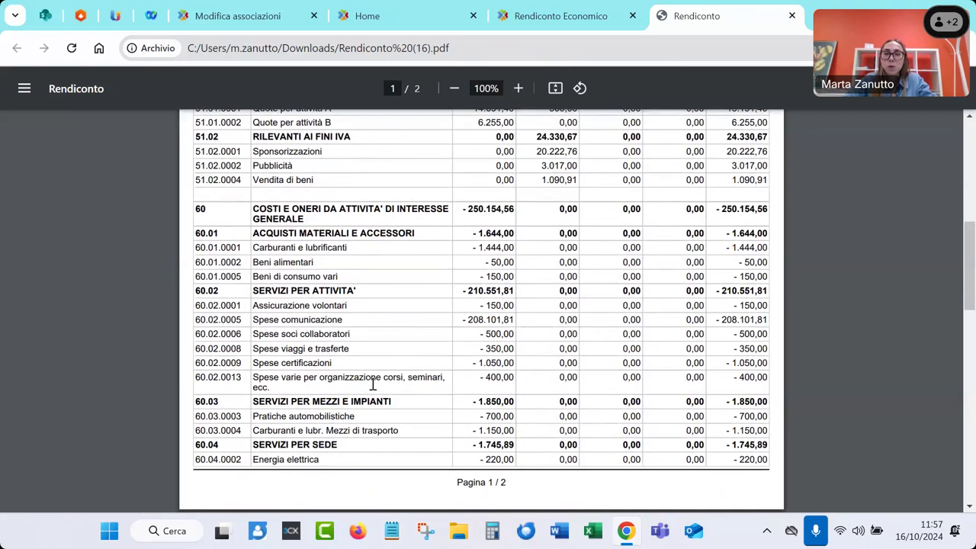
scroll(366, 386, down, 8)
scroll(373, 386, down, 5)
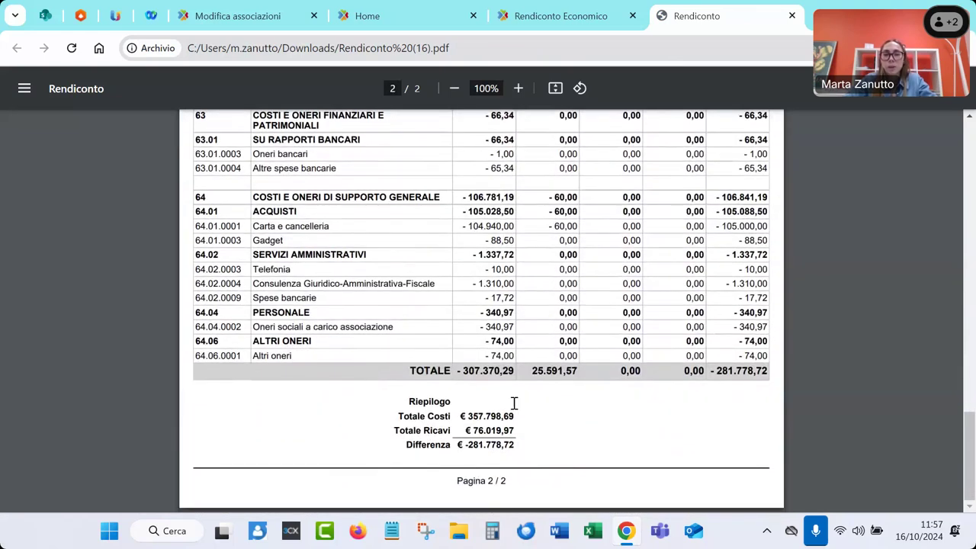
middle_click(731, 27)
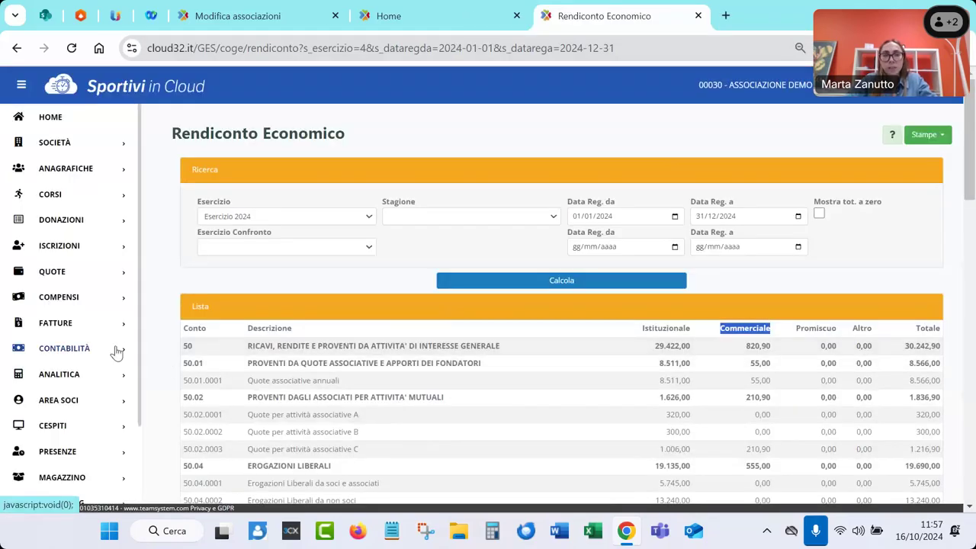
Compute the Rendiconto Finanziario for Esercizio 2024
click(18, 350)
scroll(9, 412, down, 7)
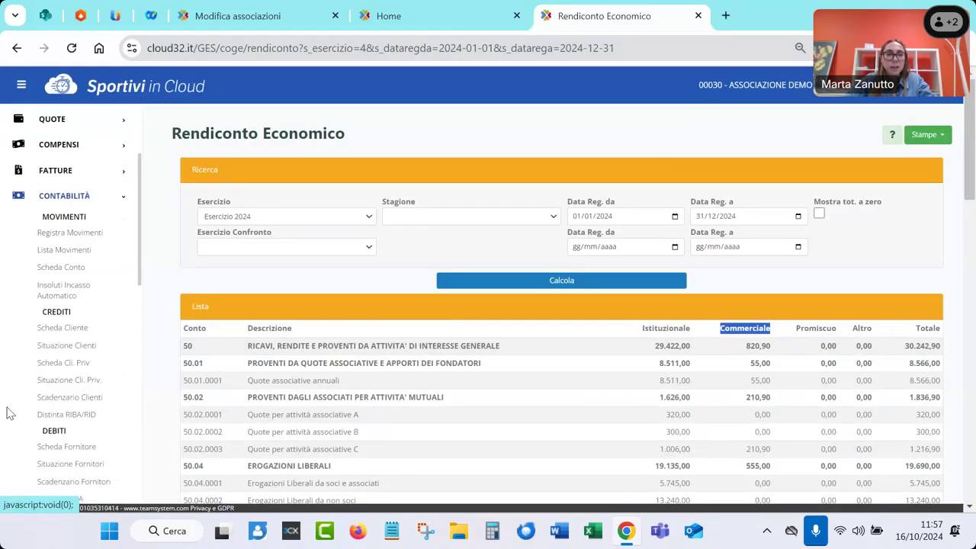
scroll(9, 413, down, 2)
click(72, 404)
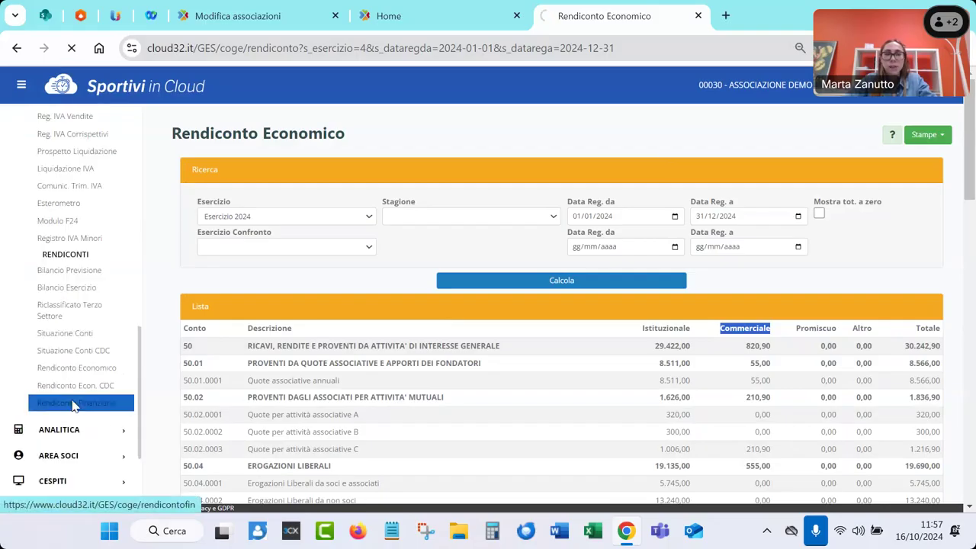
click(219, 216)
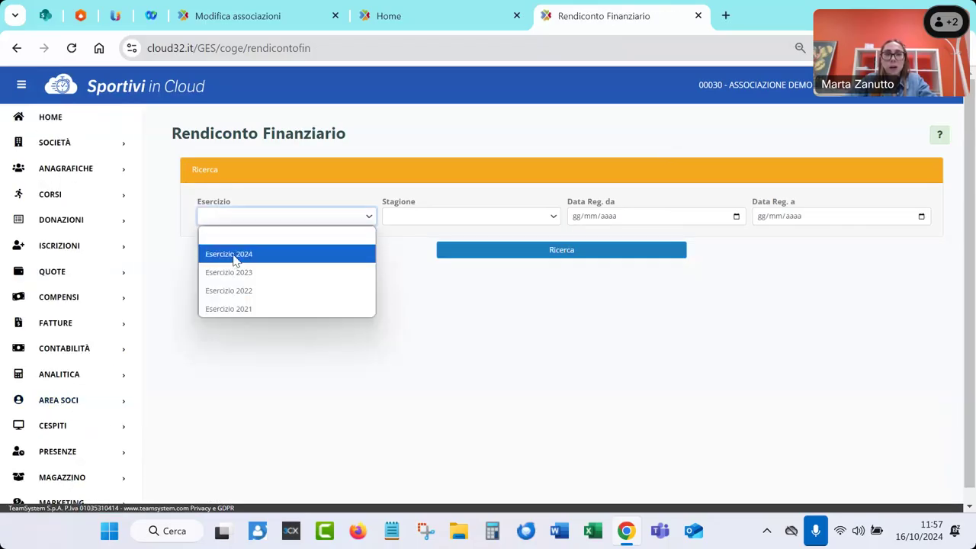
click(235, 255)
click(457, 251)
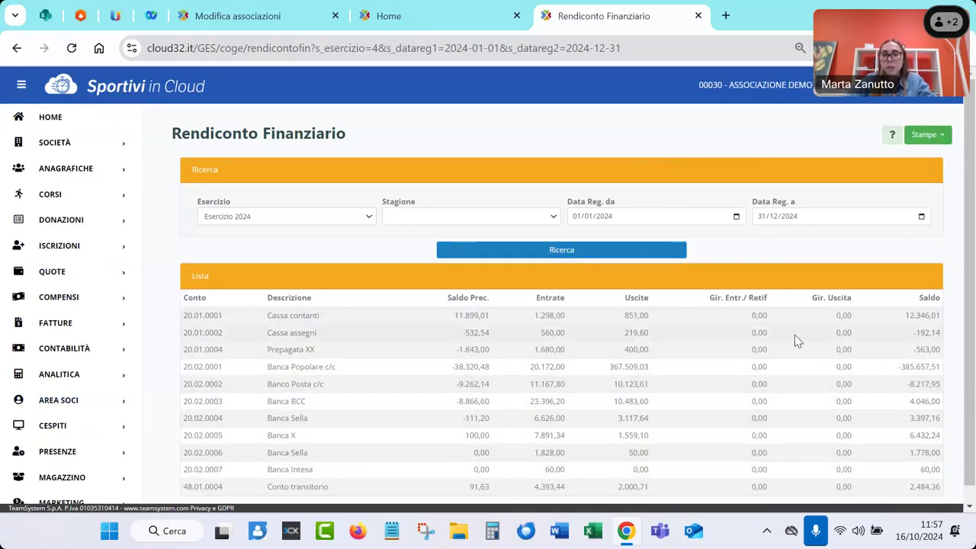
Export the Rendiconto Finanziario as RendicontoFin (40).pdf and open the download
click(932, 140)
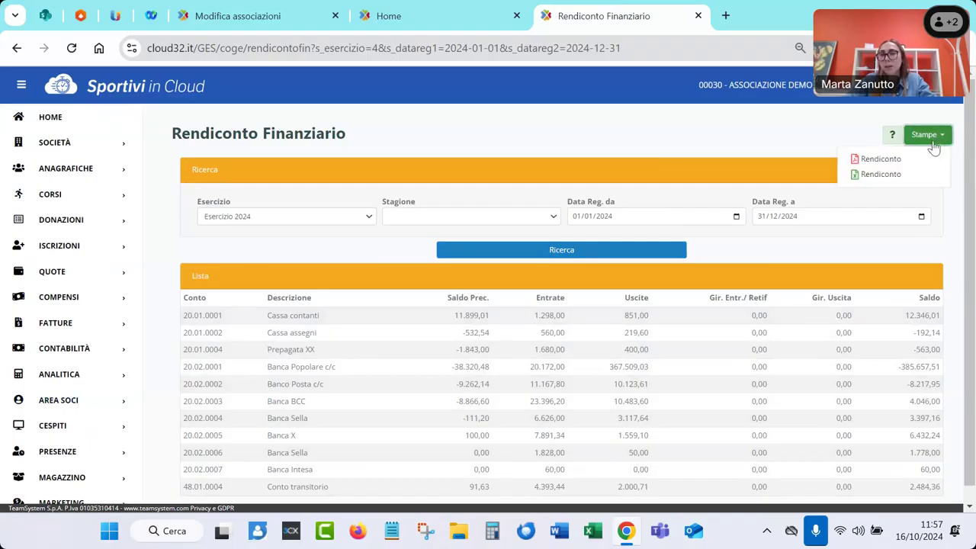
click(878, 159)
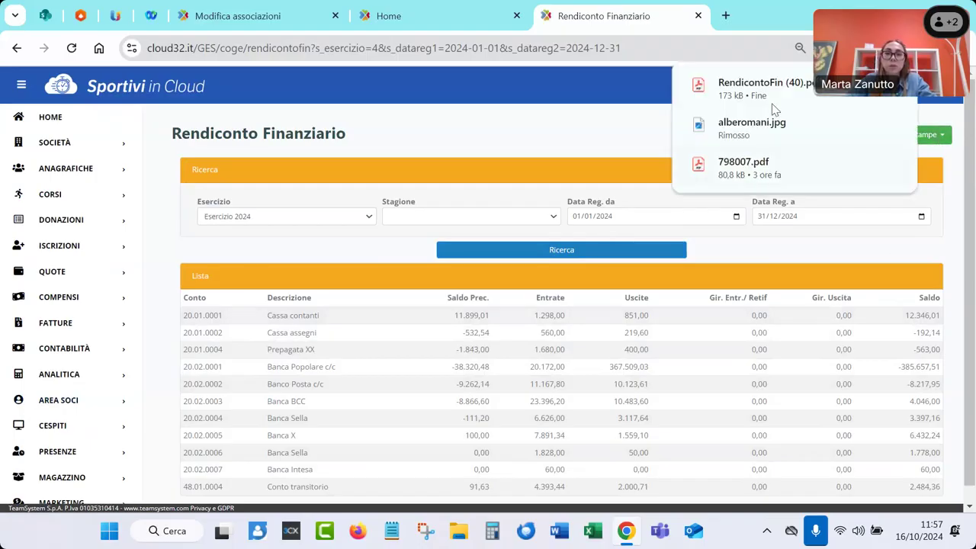
click(754, 88)
Scroll RendicontoFin (40).pdf to its Totali table showing 445.969,14, then close the tab
scroll(386, 344, down, 1)
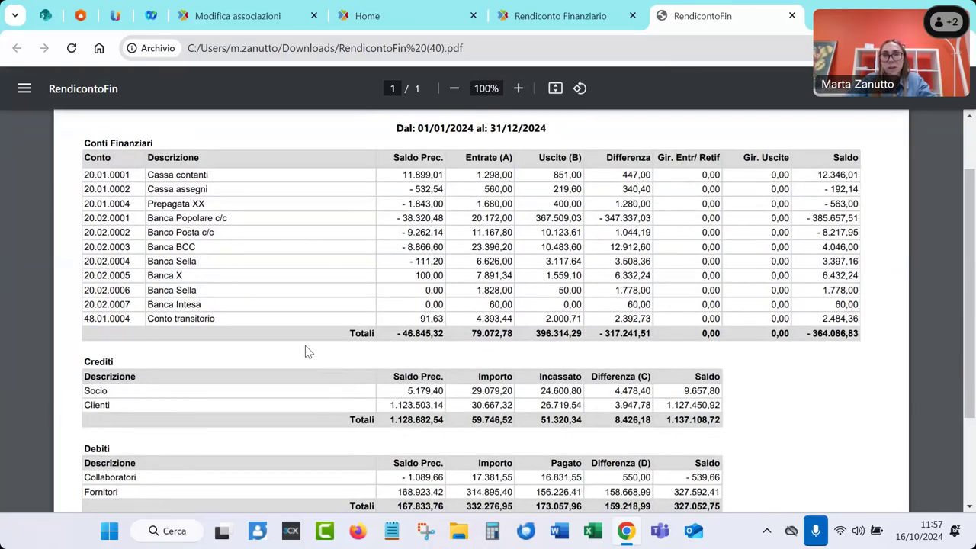
scroll(308, 351, down, 1)
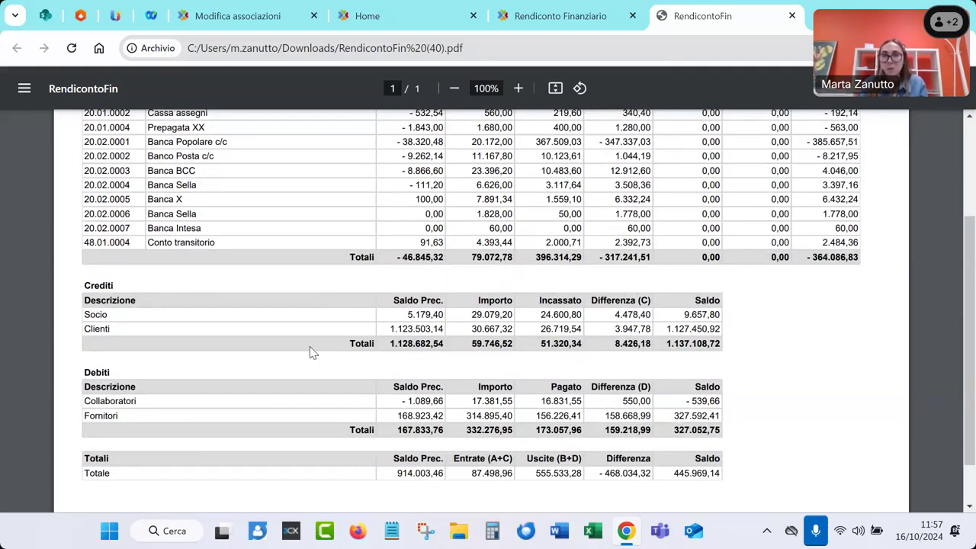
scroll(459, 302, up, 3)
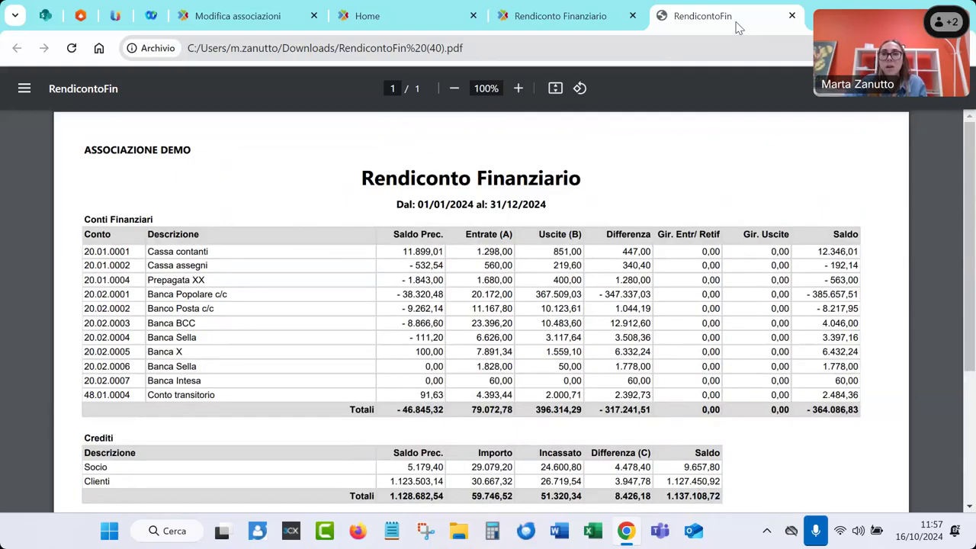
middle_click(738, 28)
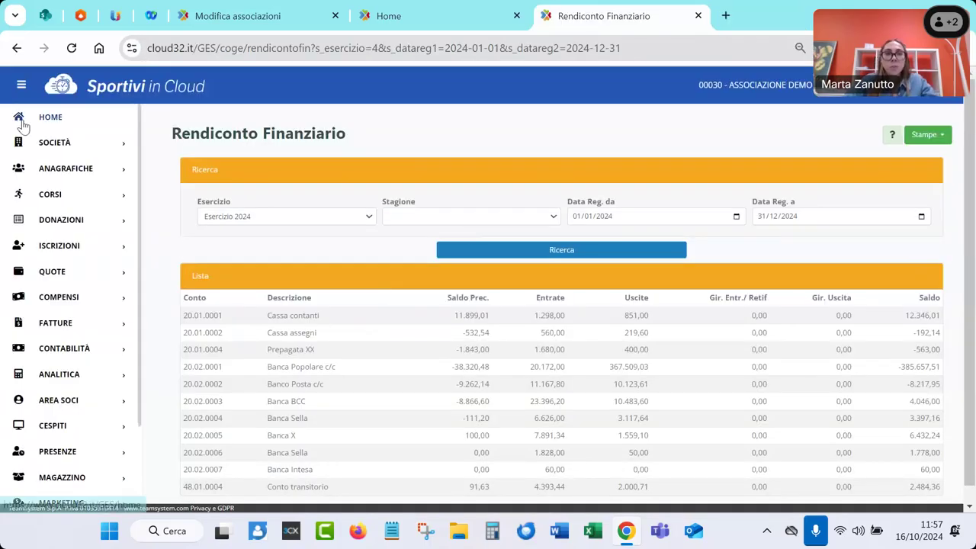
Return to the Home dashboard and scroll to the association's info card at the top
click(22, 122)
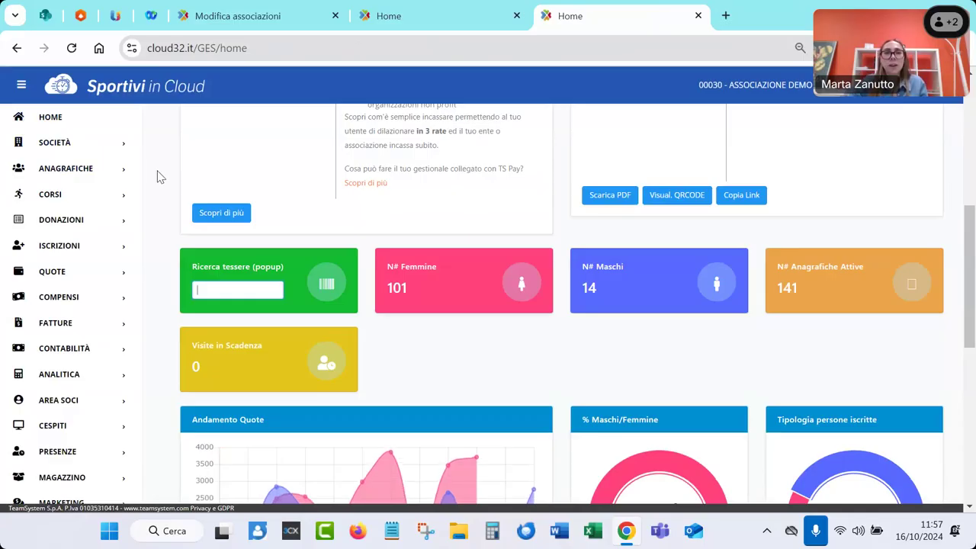
scroll(160, 177, up, 5)
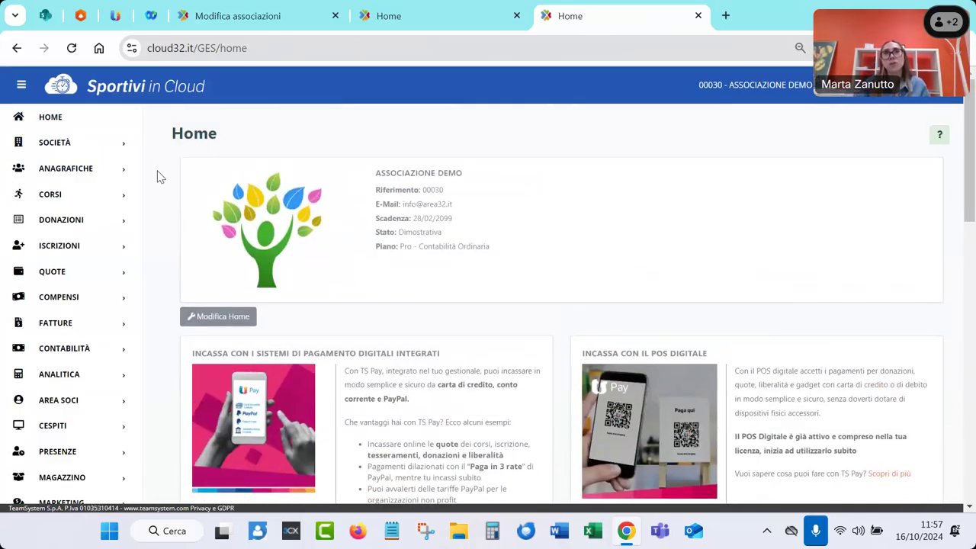